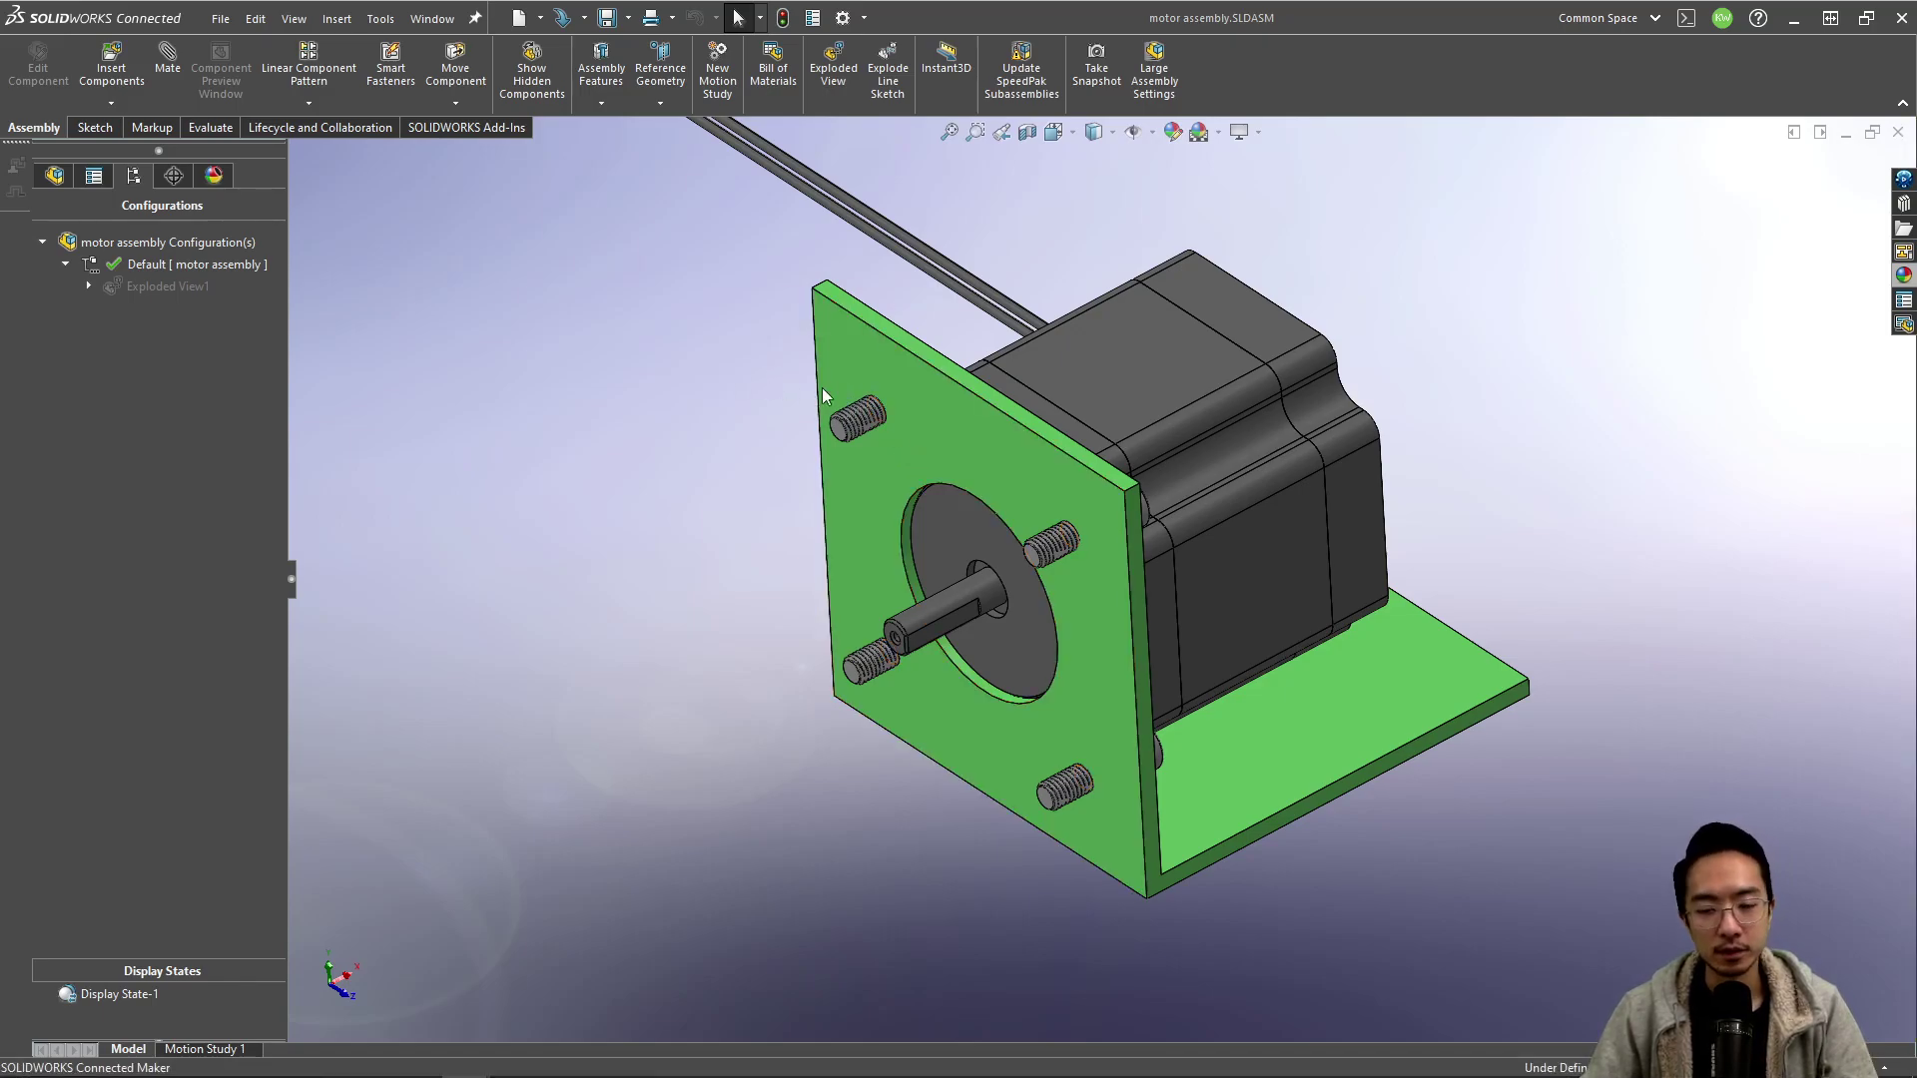
Open motor bracket.sldprt from the selected bracket in the assembly.
click(926, 398)
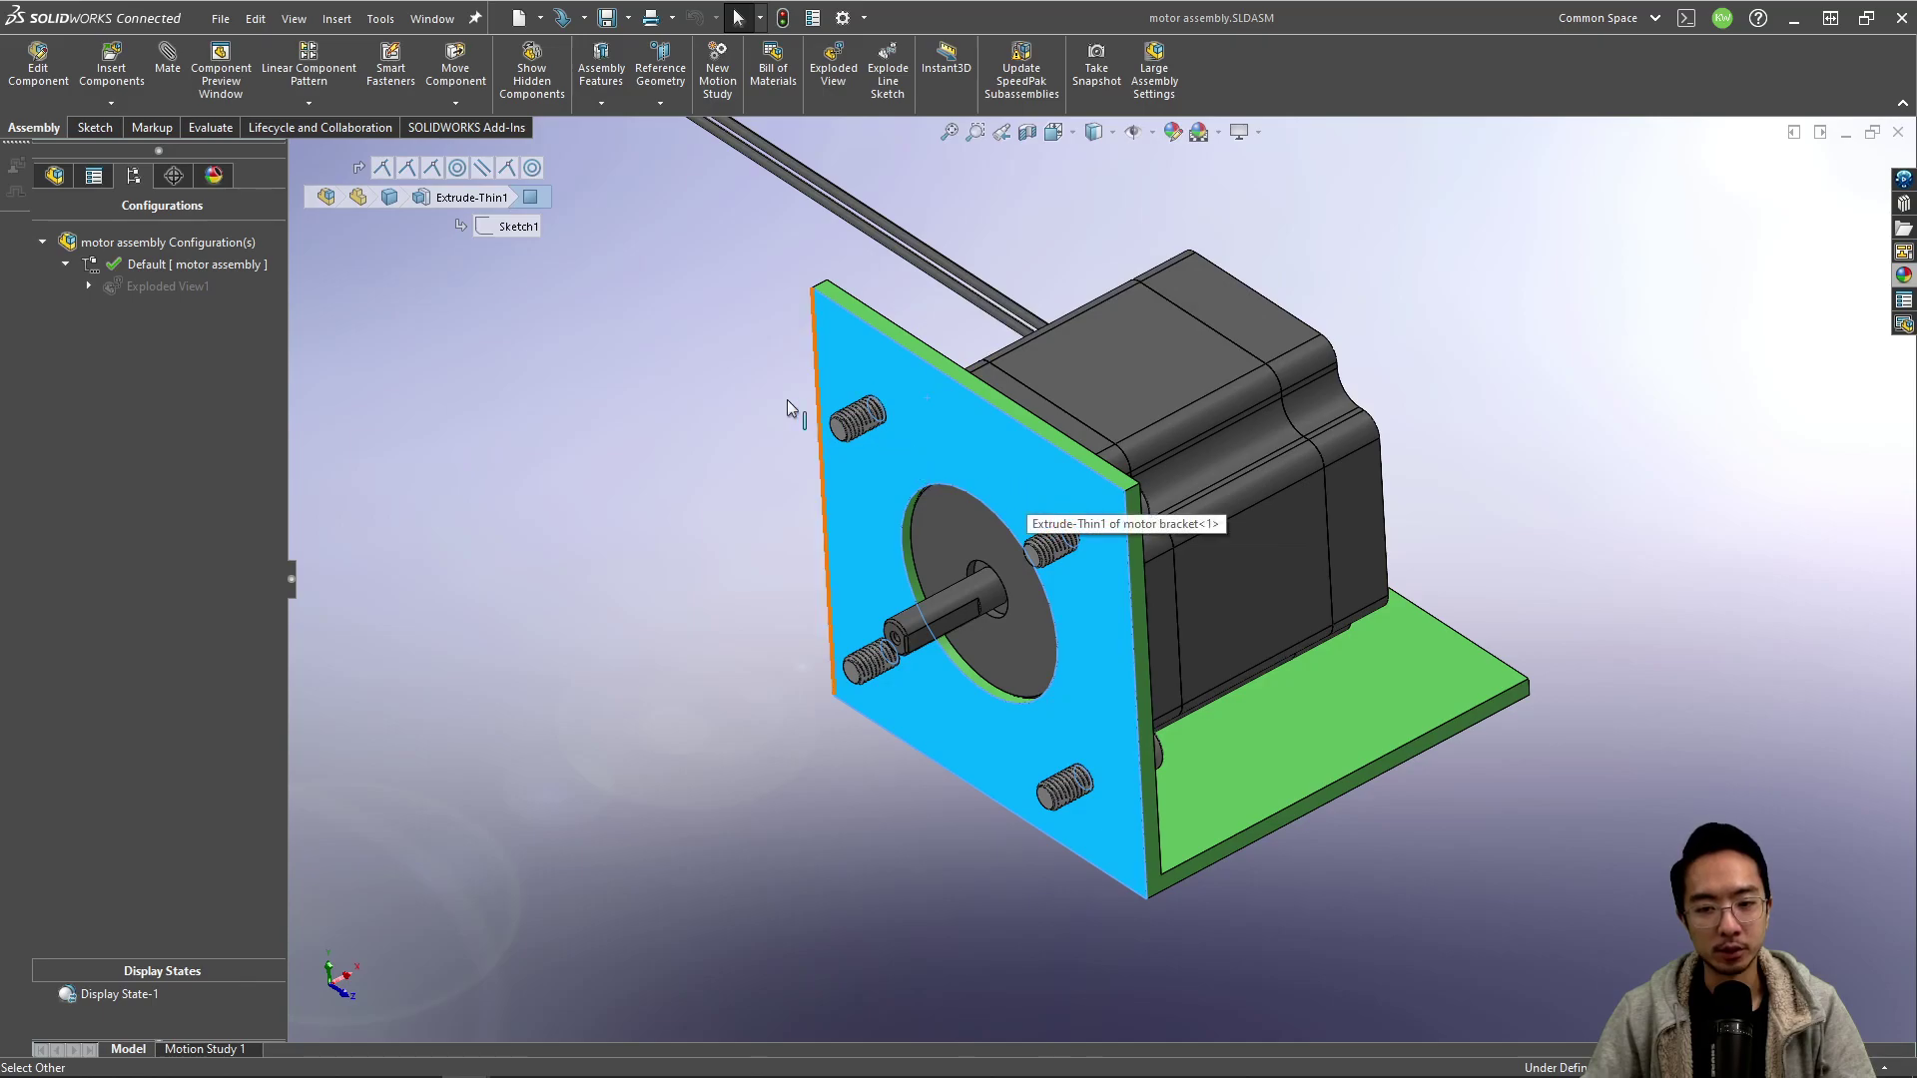
click(722, 404)
click(903, 394)
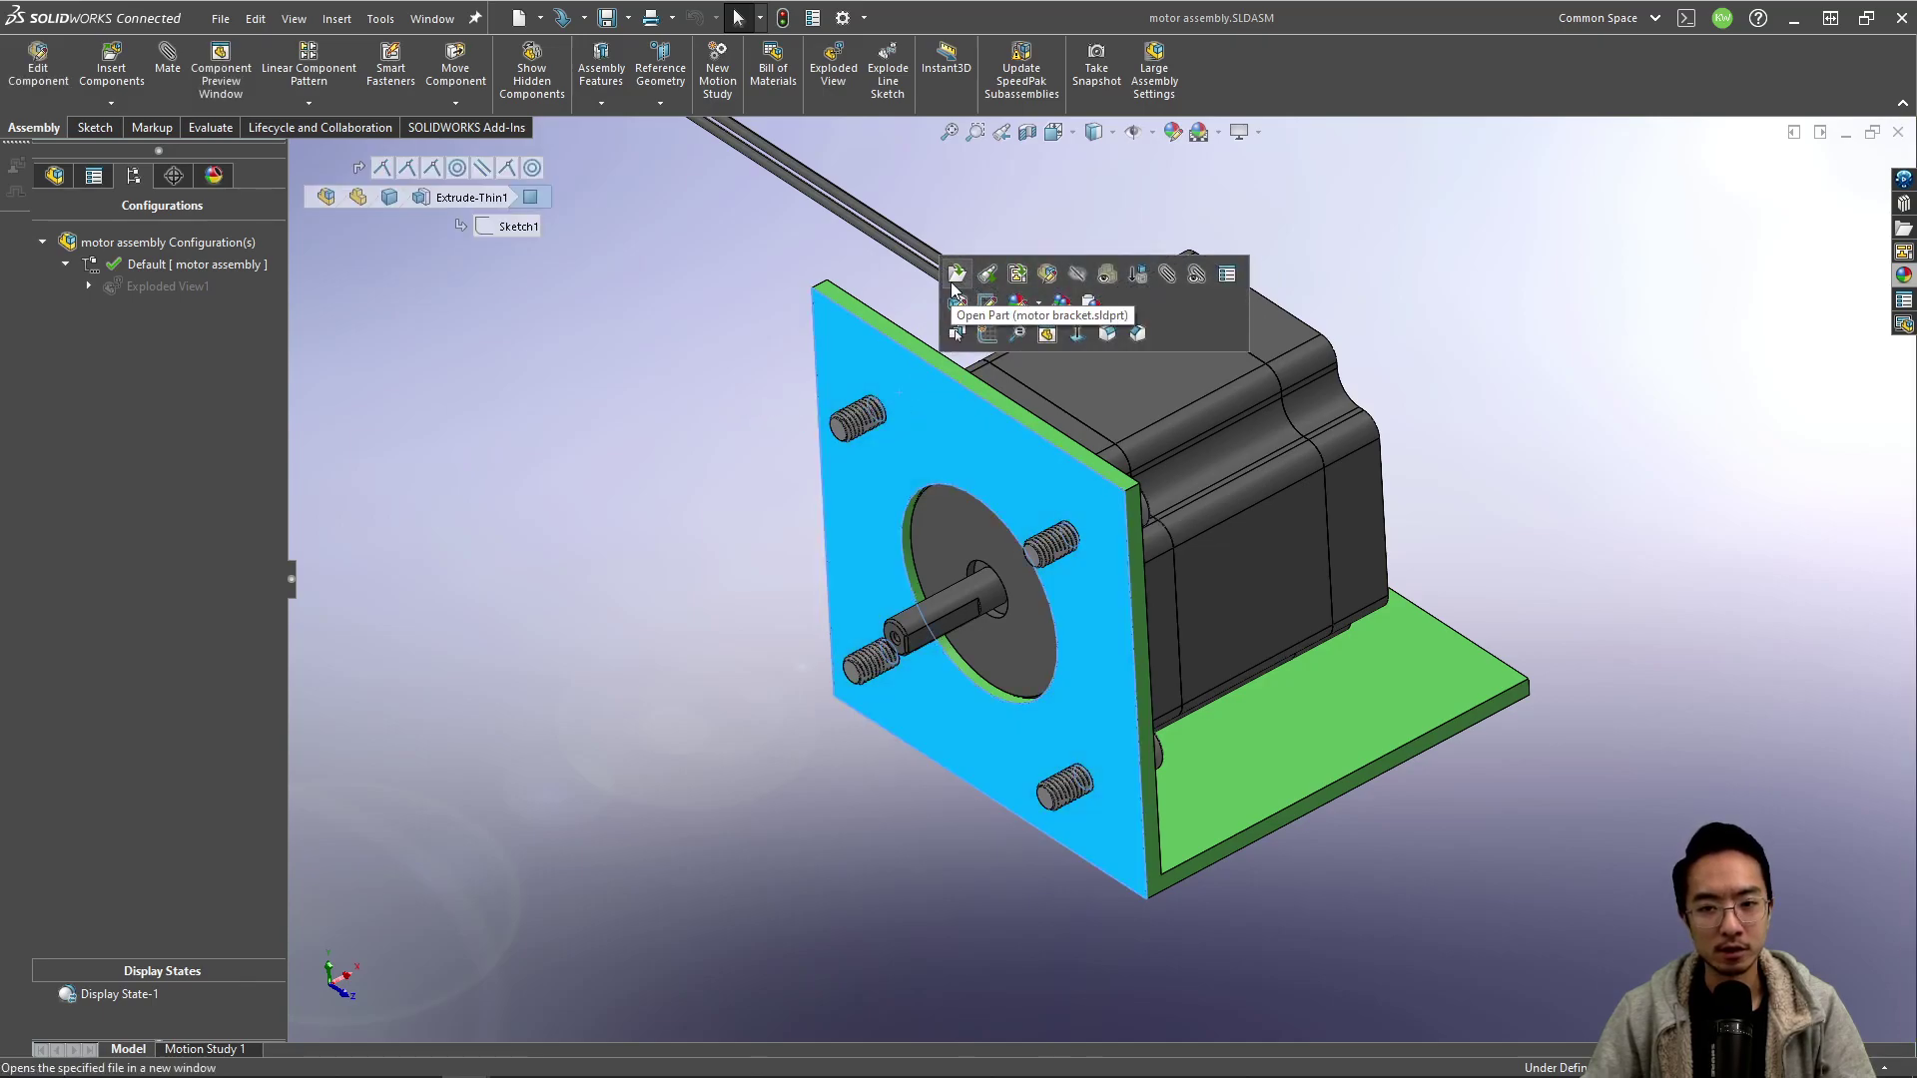
click(950, 279)
middle_drag(633, 499, 1114, 727)
scroll(1114, 727, up, 3)
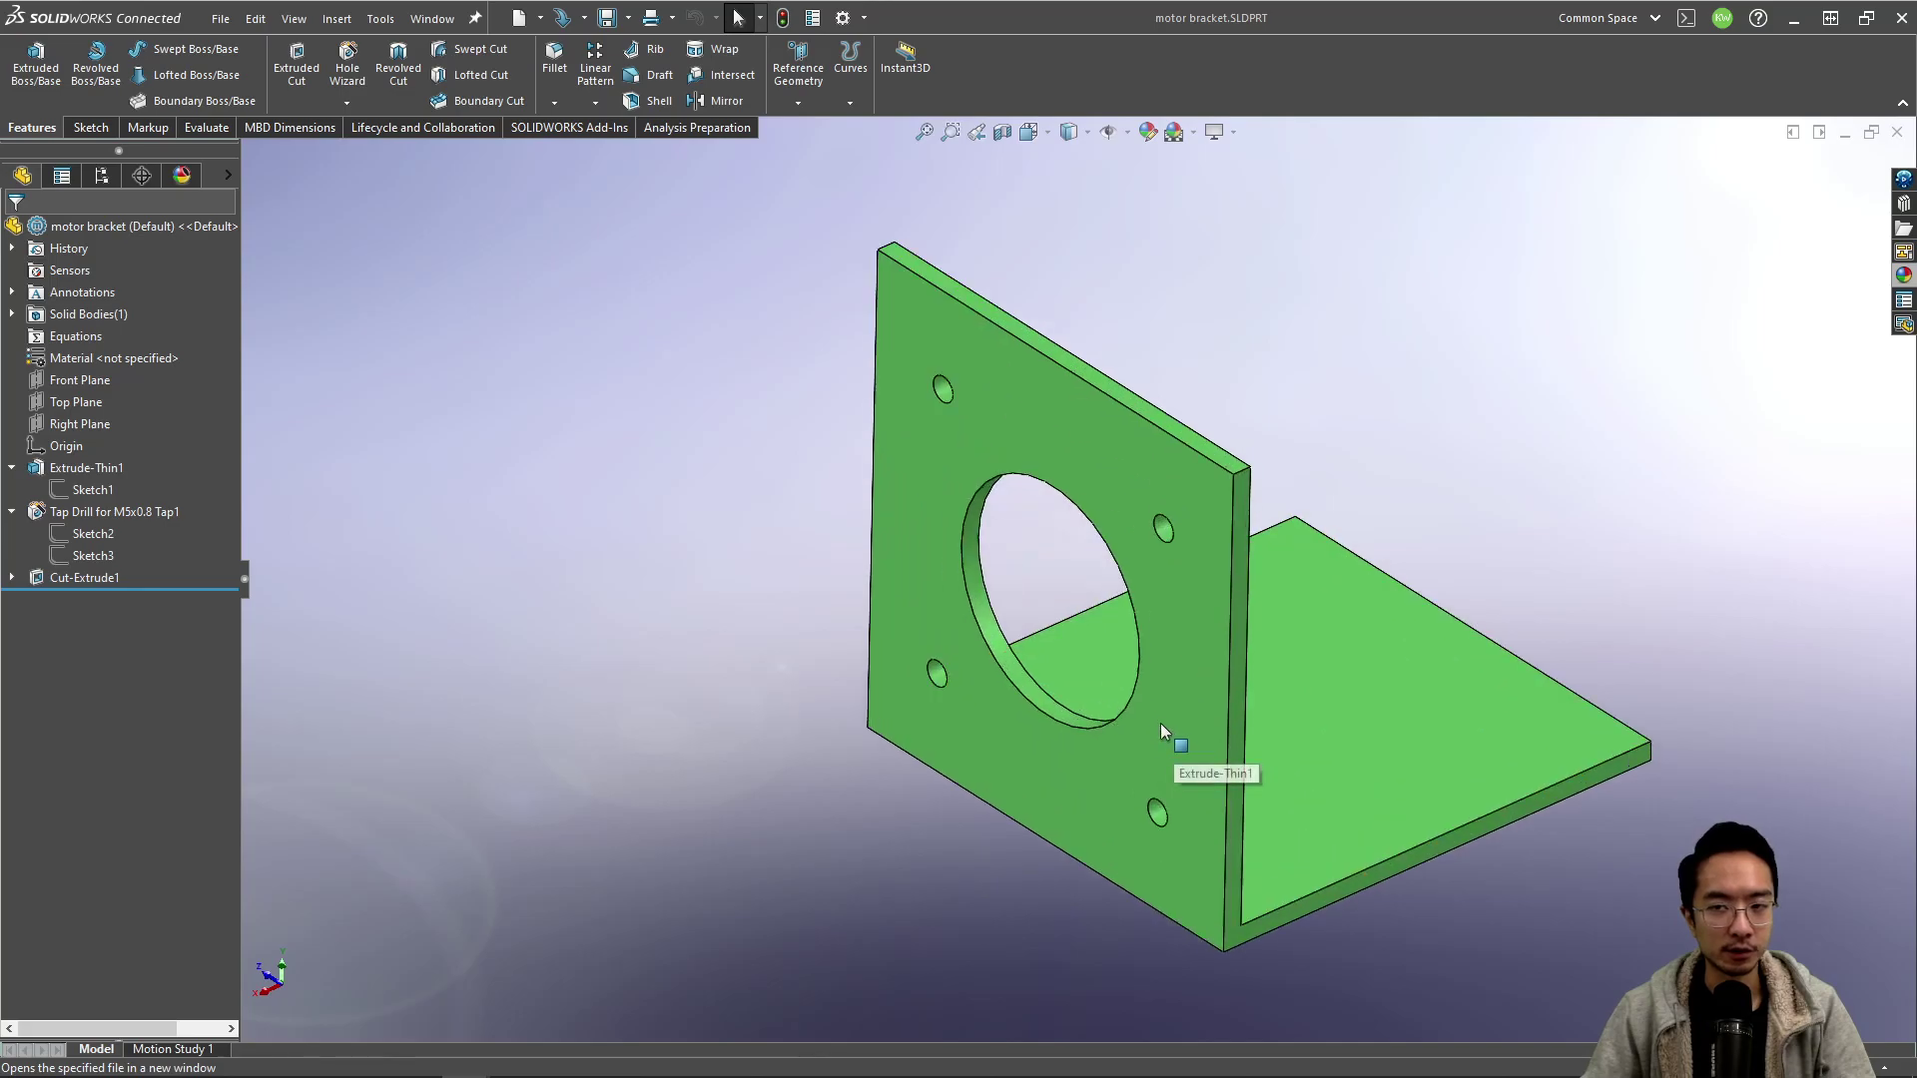
Add a configuration named big to the motor bracket part.
click(141, 176)
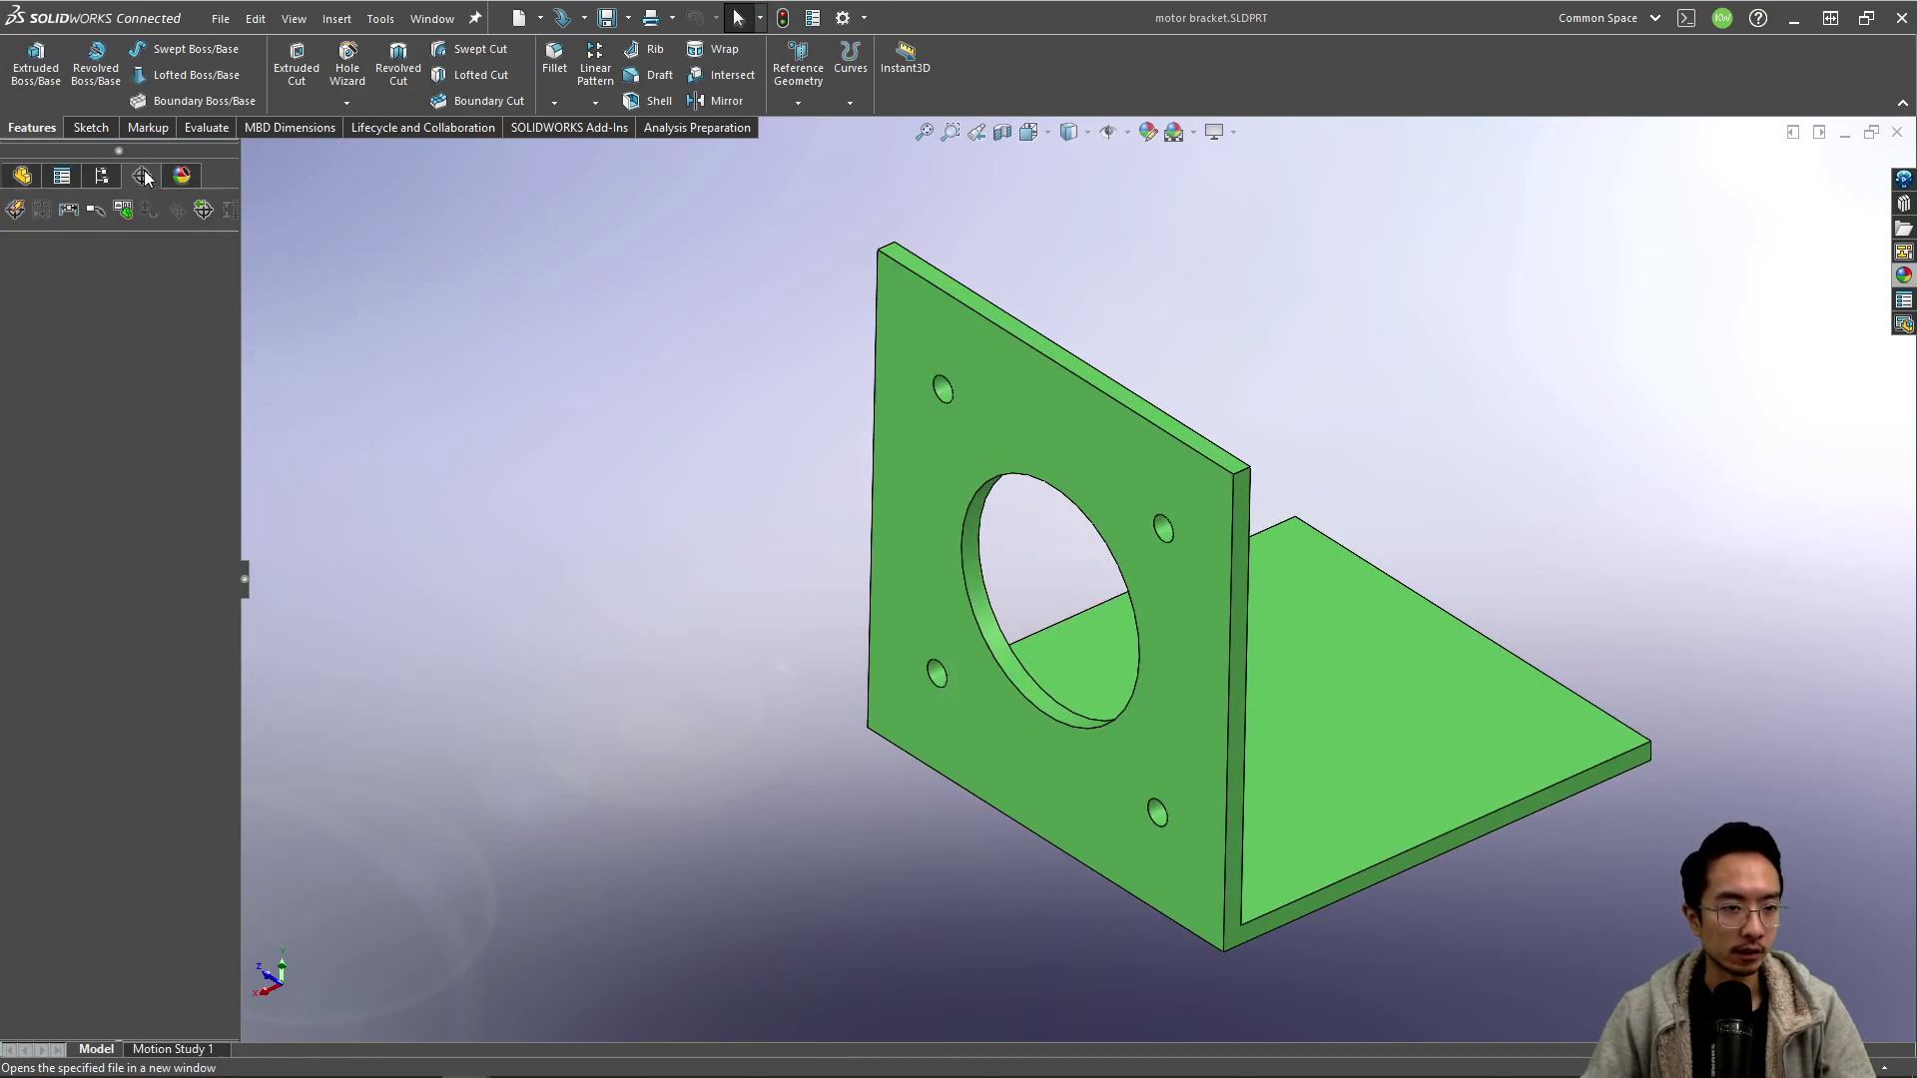
click(101, 176)
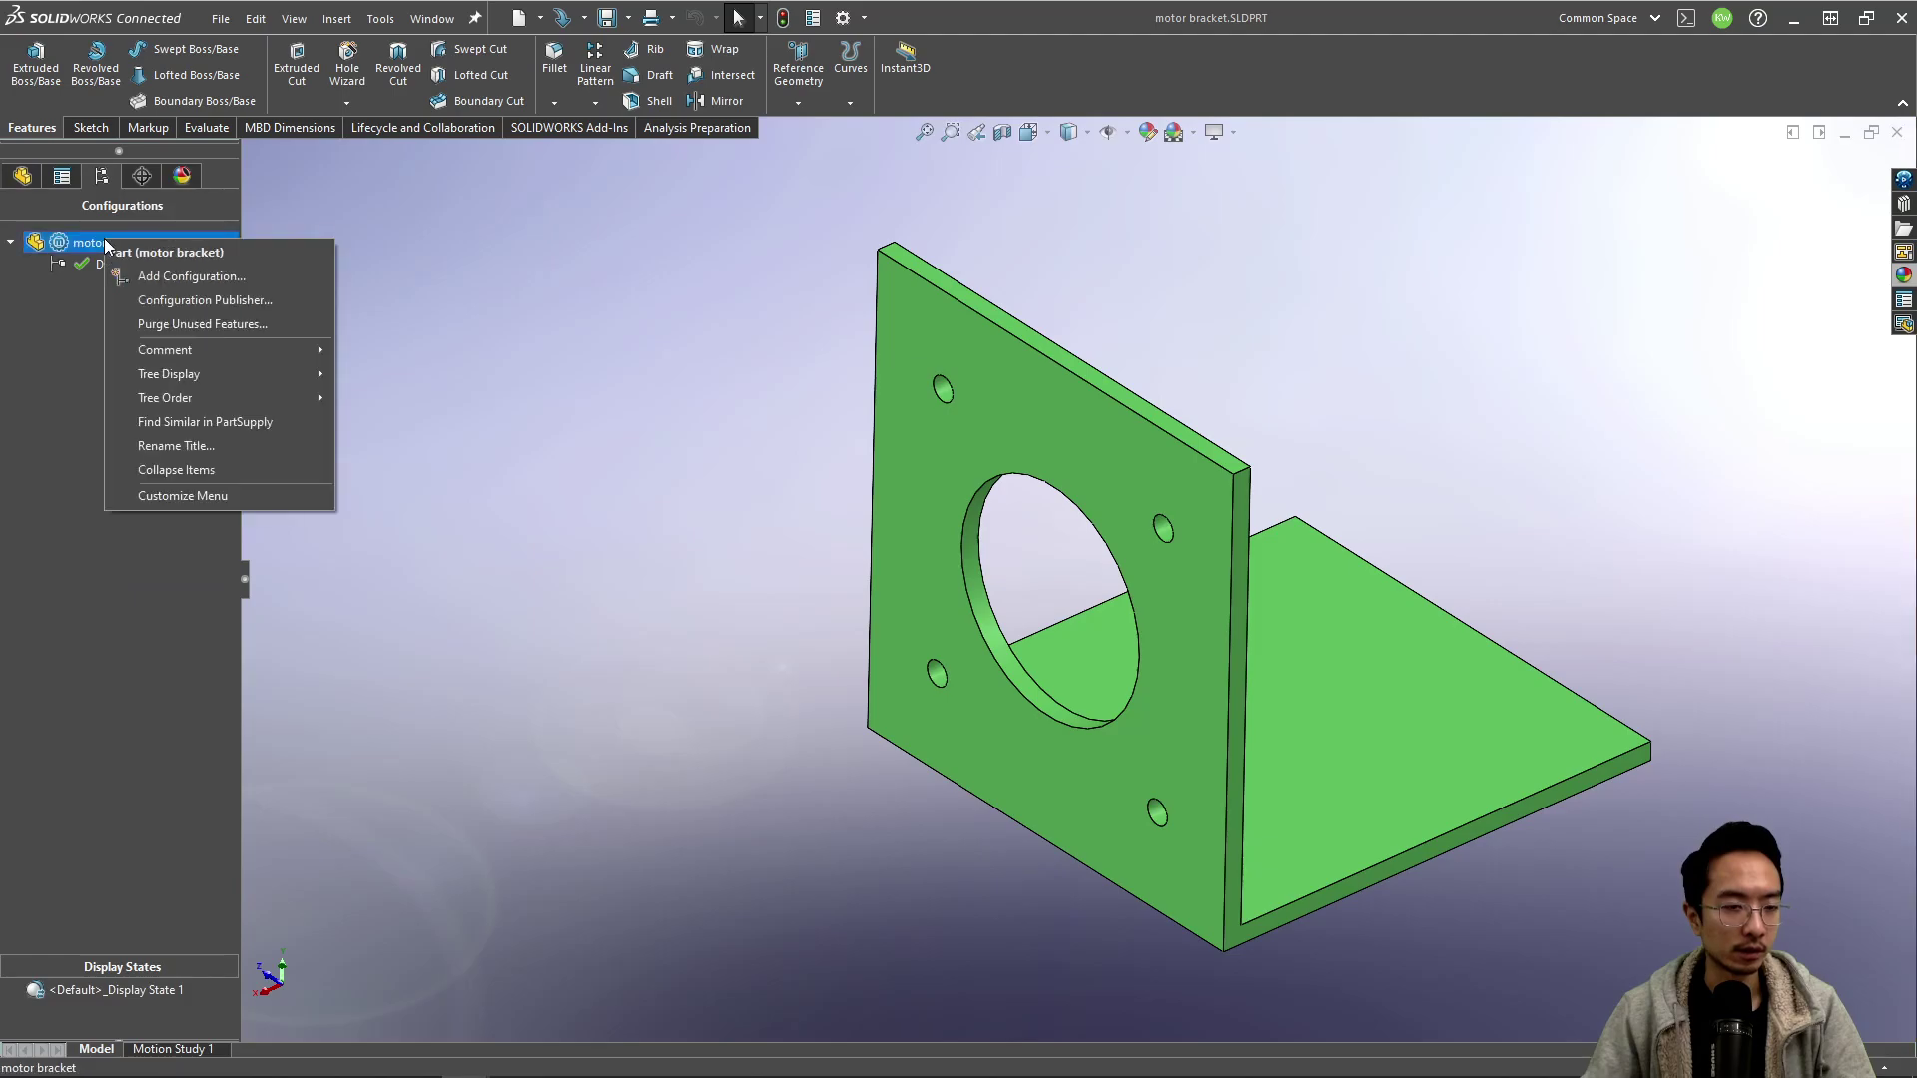
right_click(104, 237)
click(152, 279)
text(big)
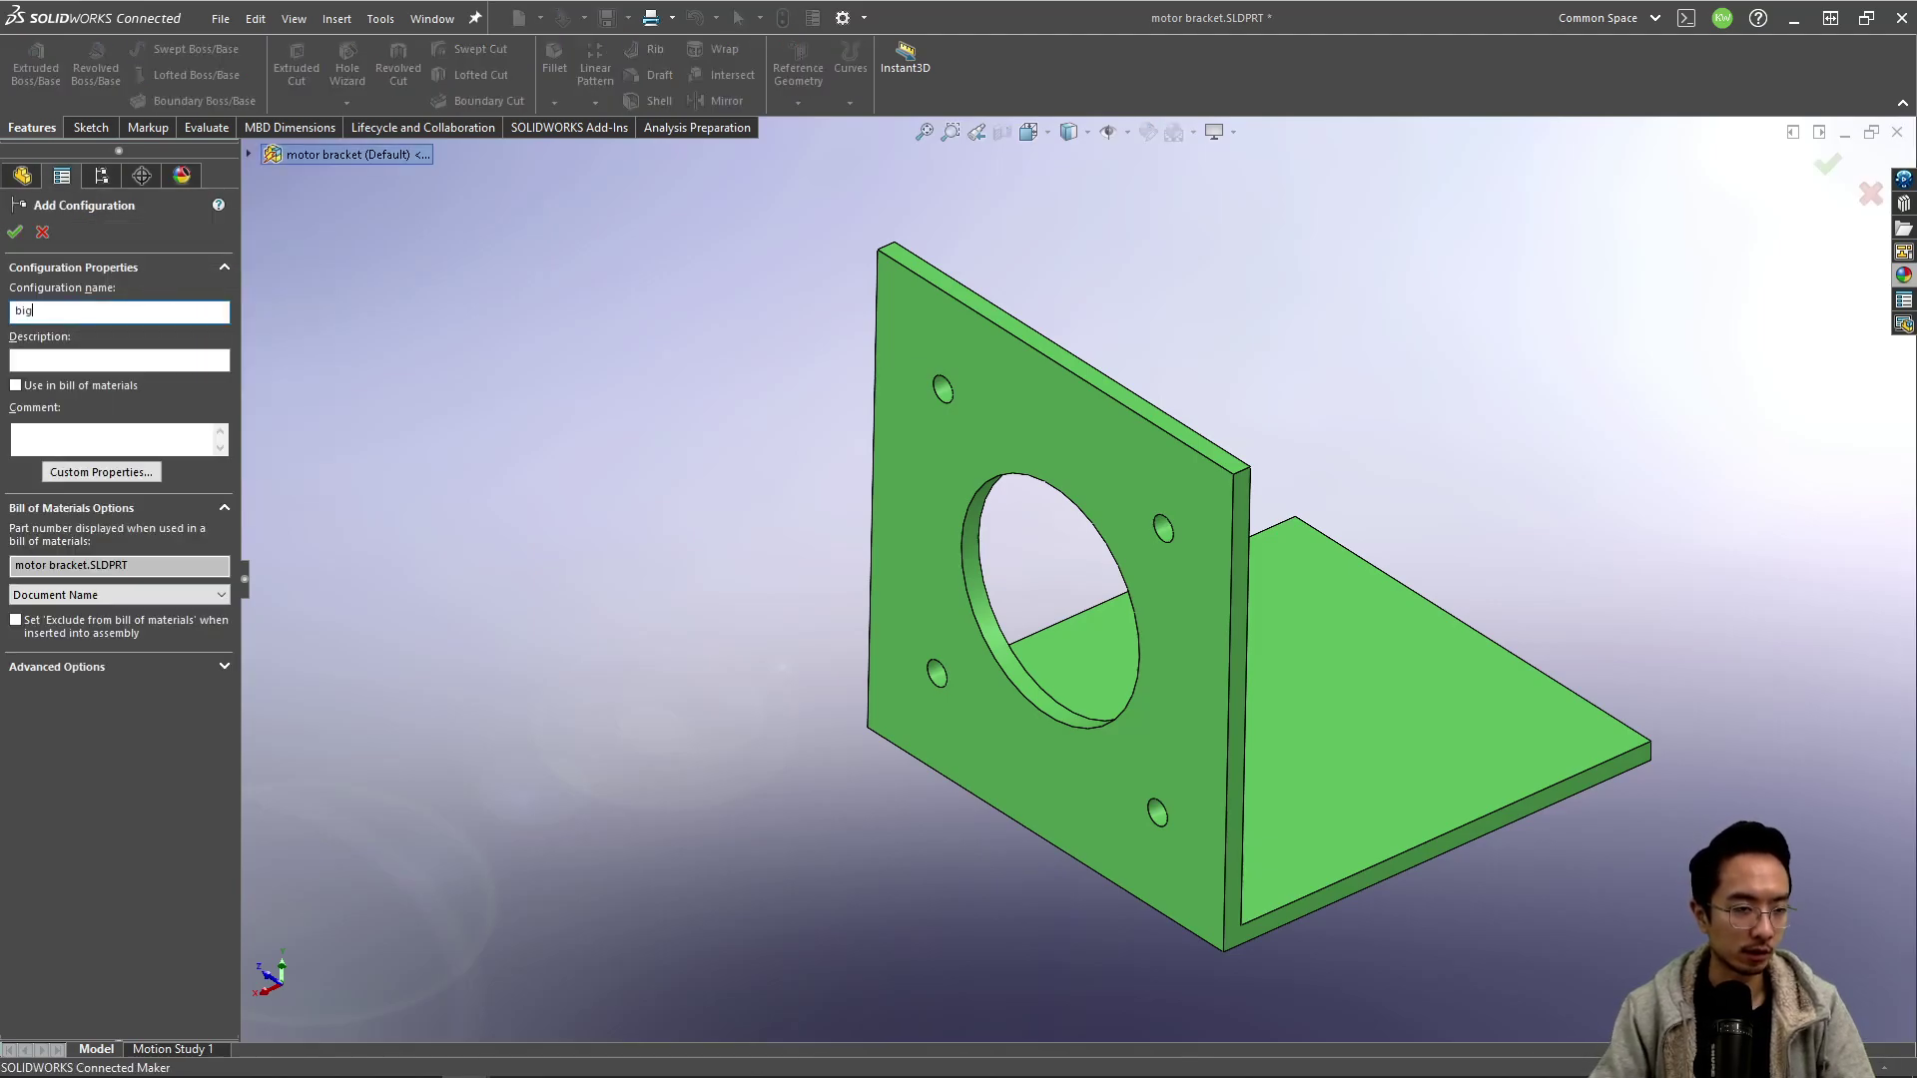
click(15, 232)
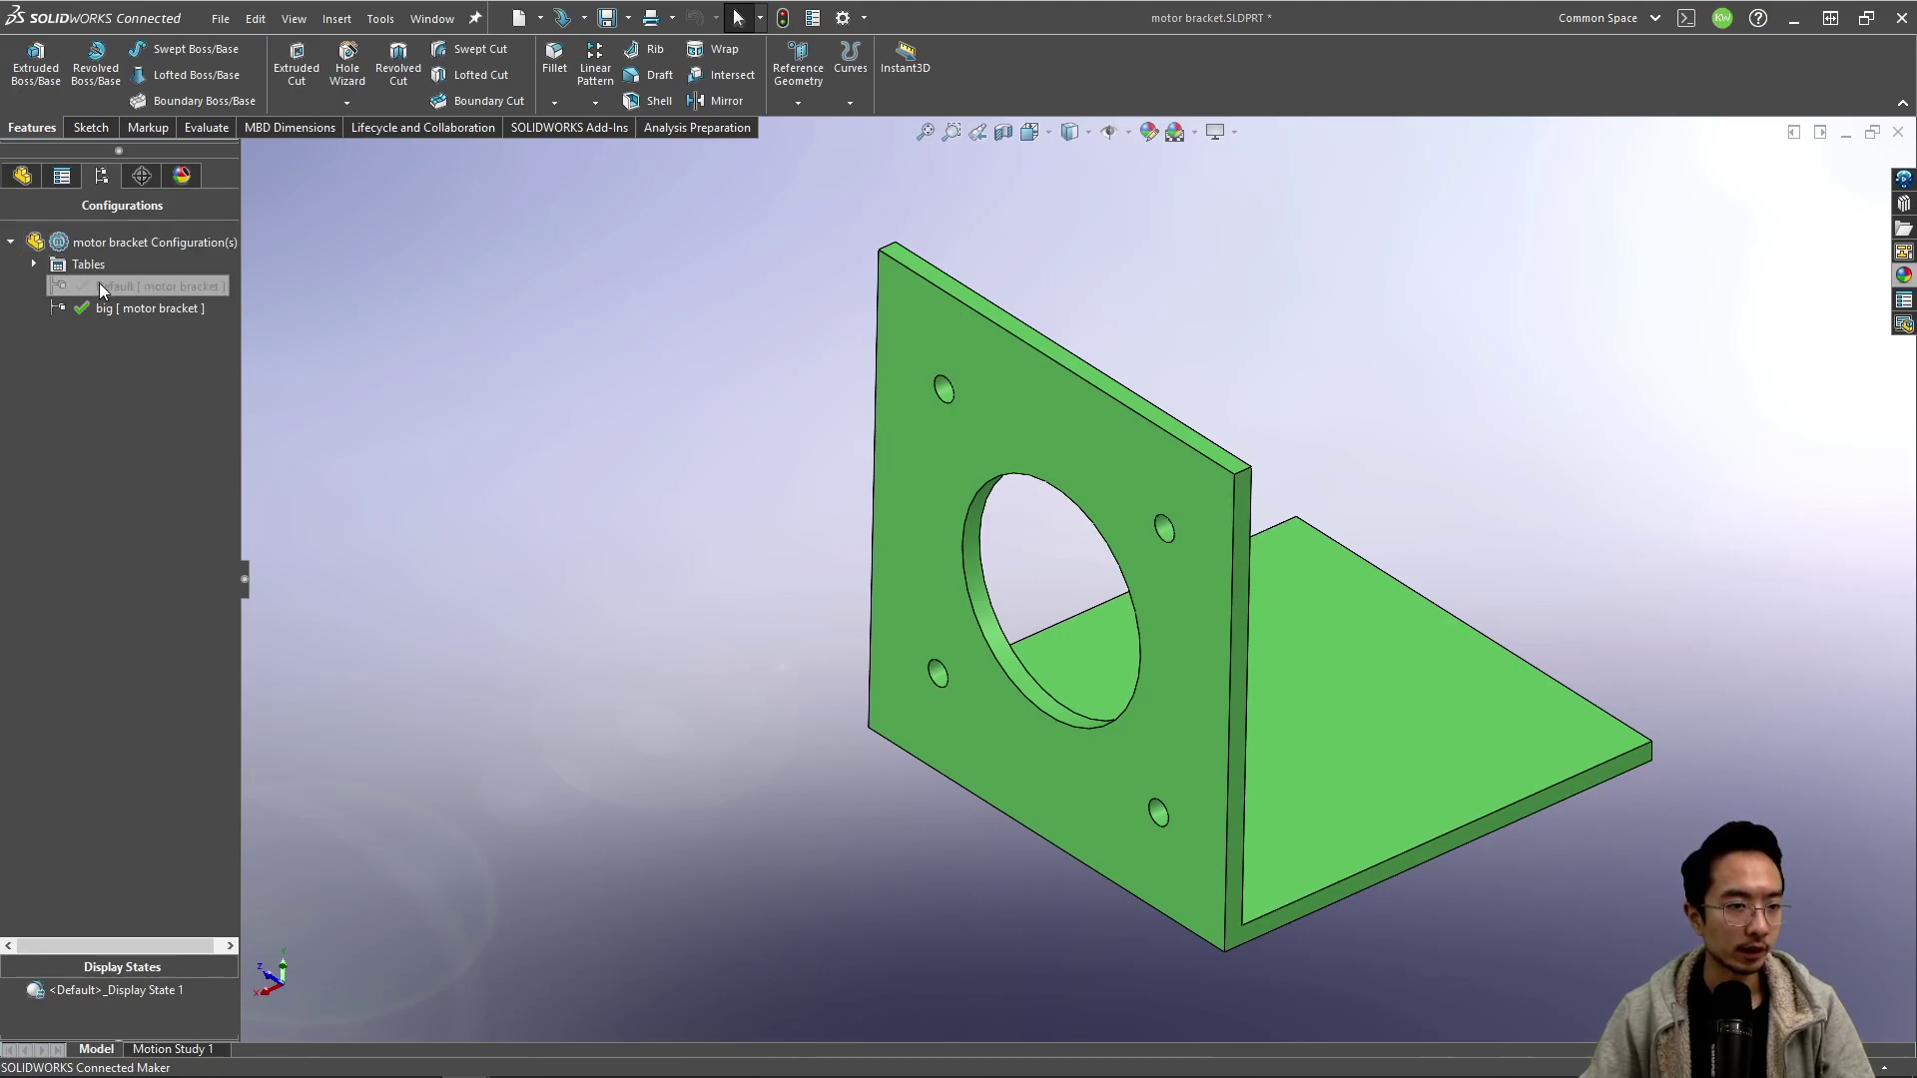
Add a second bracket configuration named small.
right_click(106, 244)
click(152, 279)
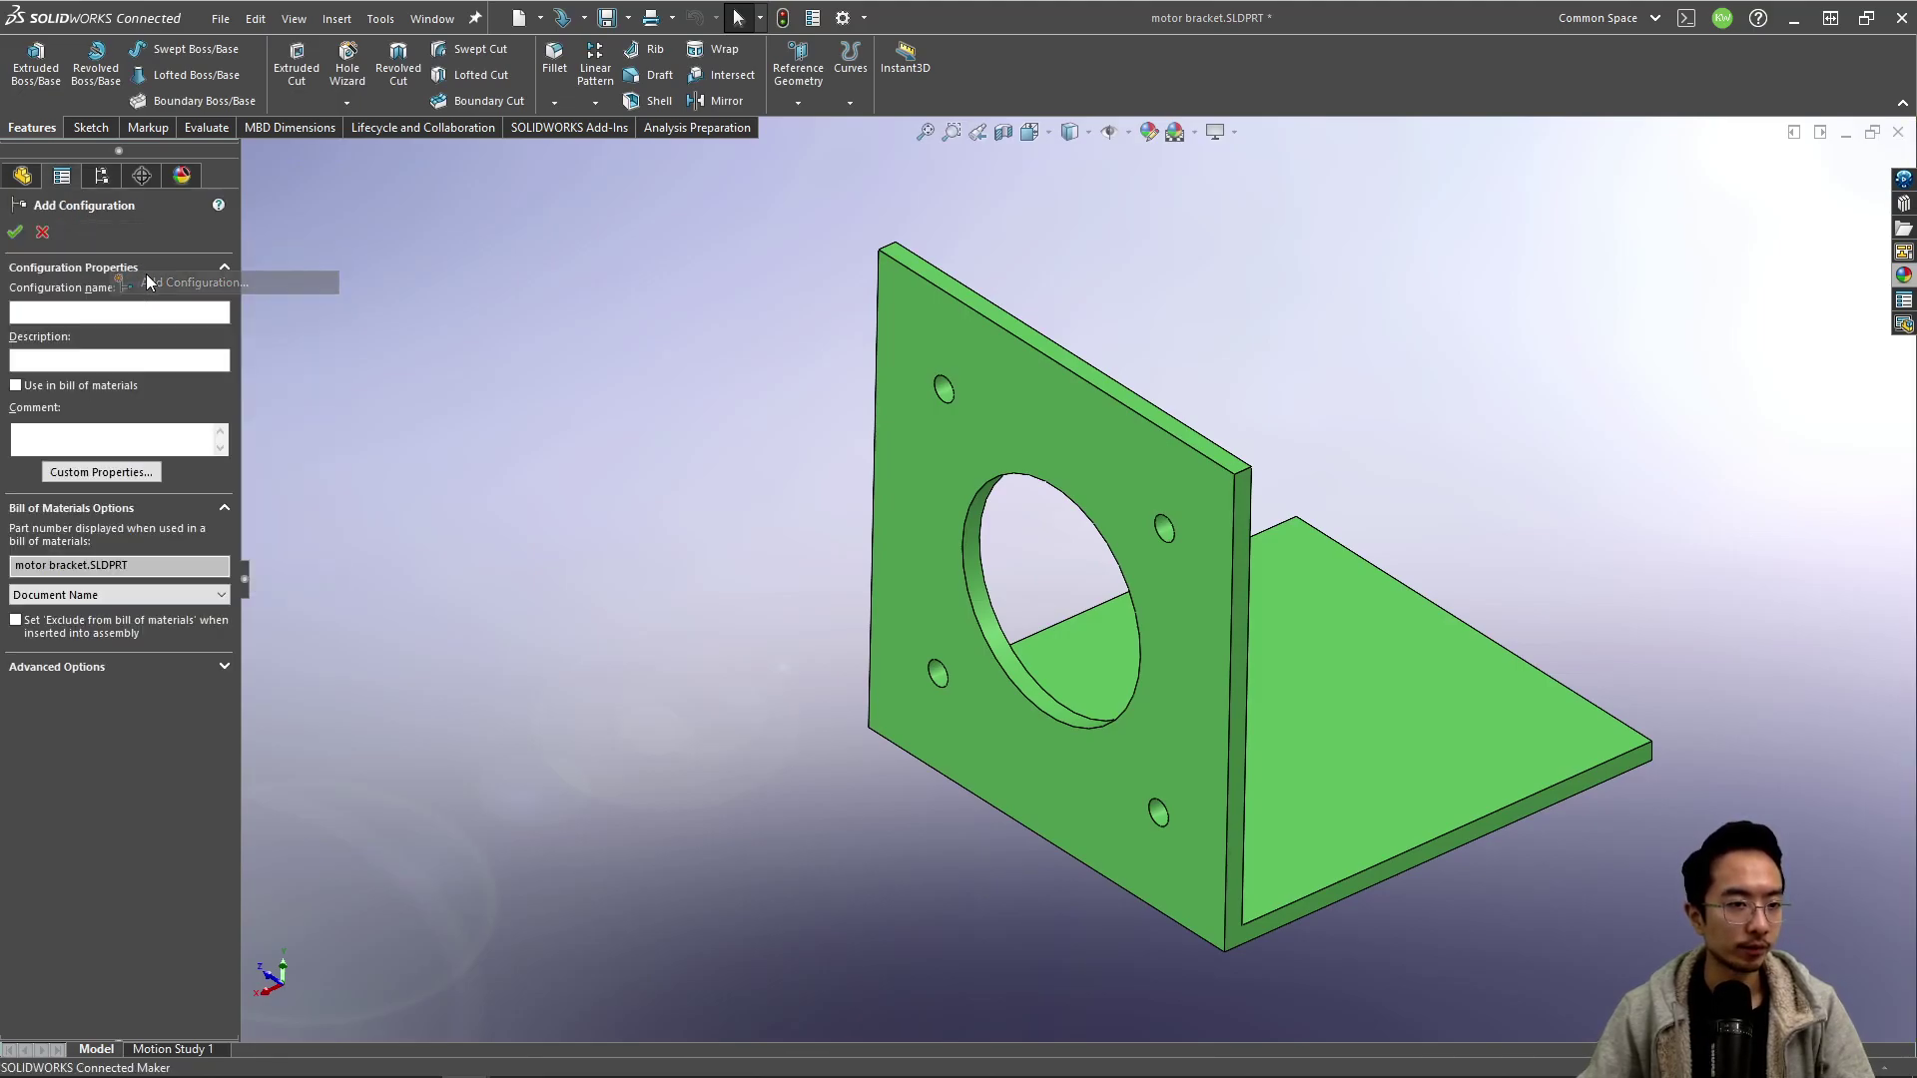
text(small)
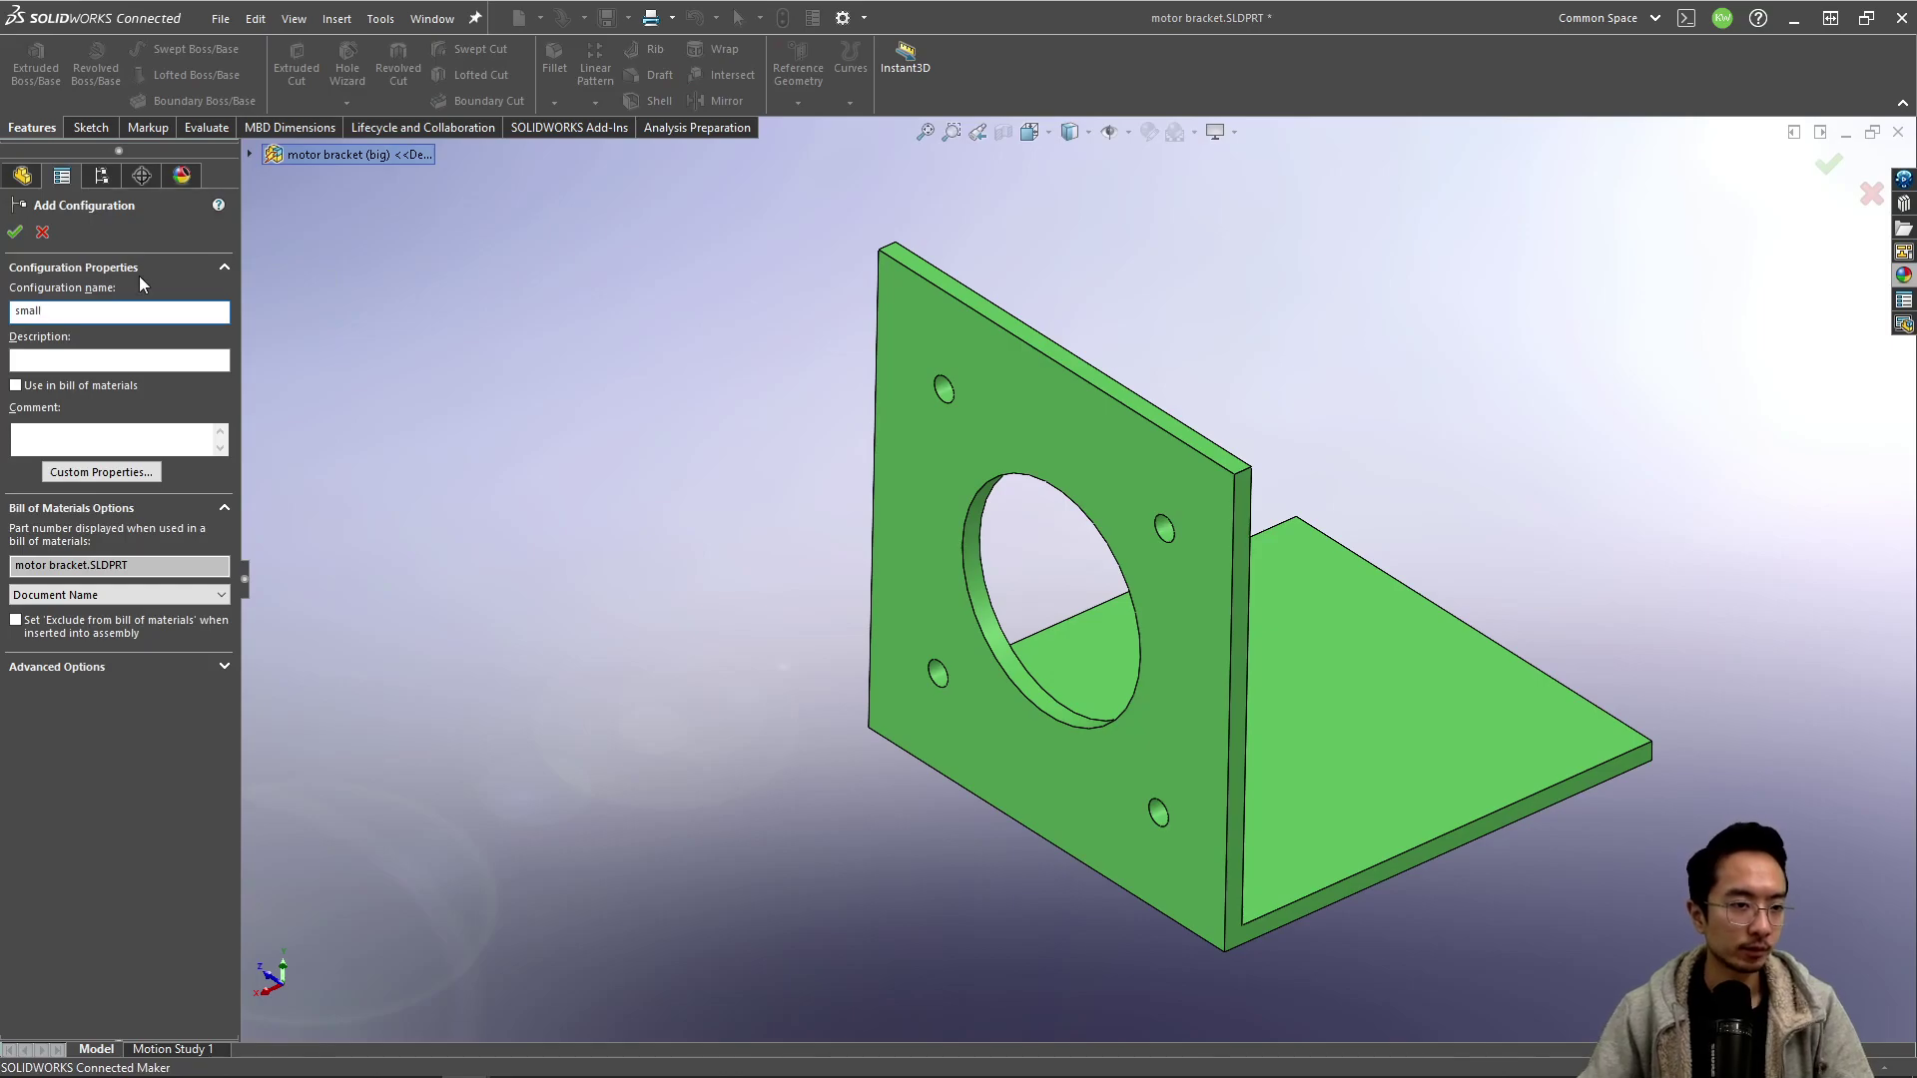
click(15, 232)
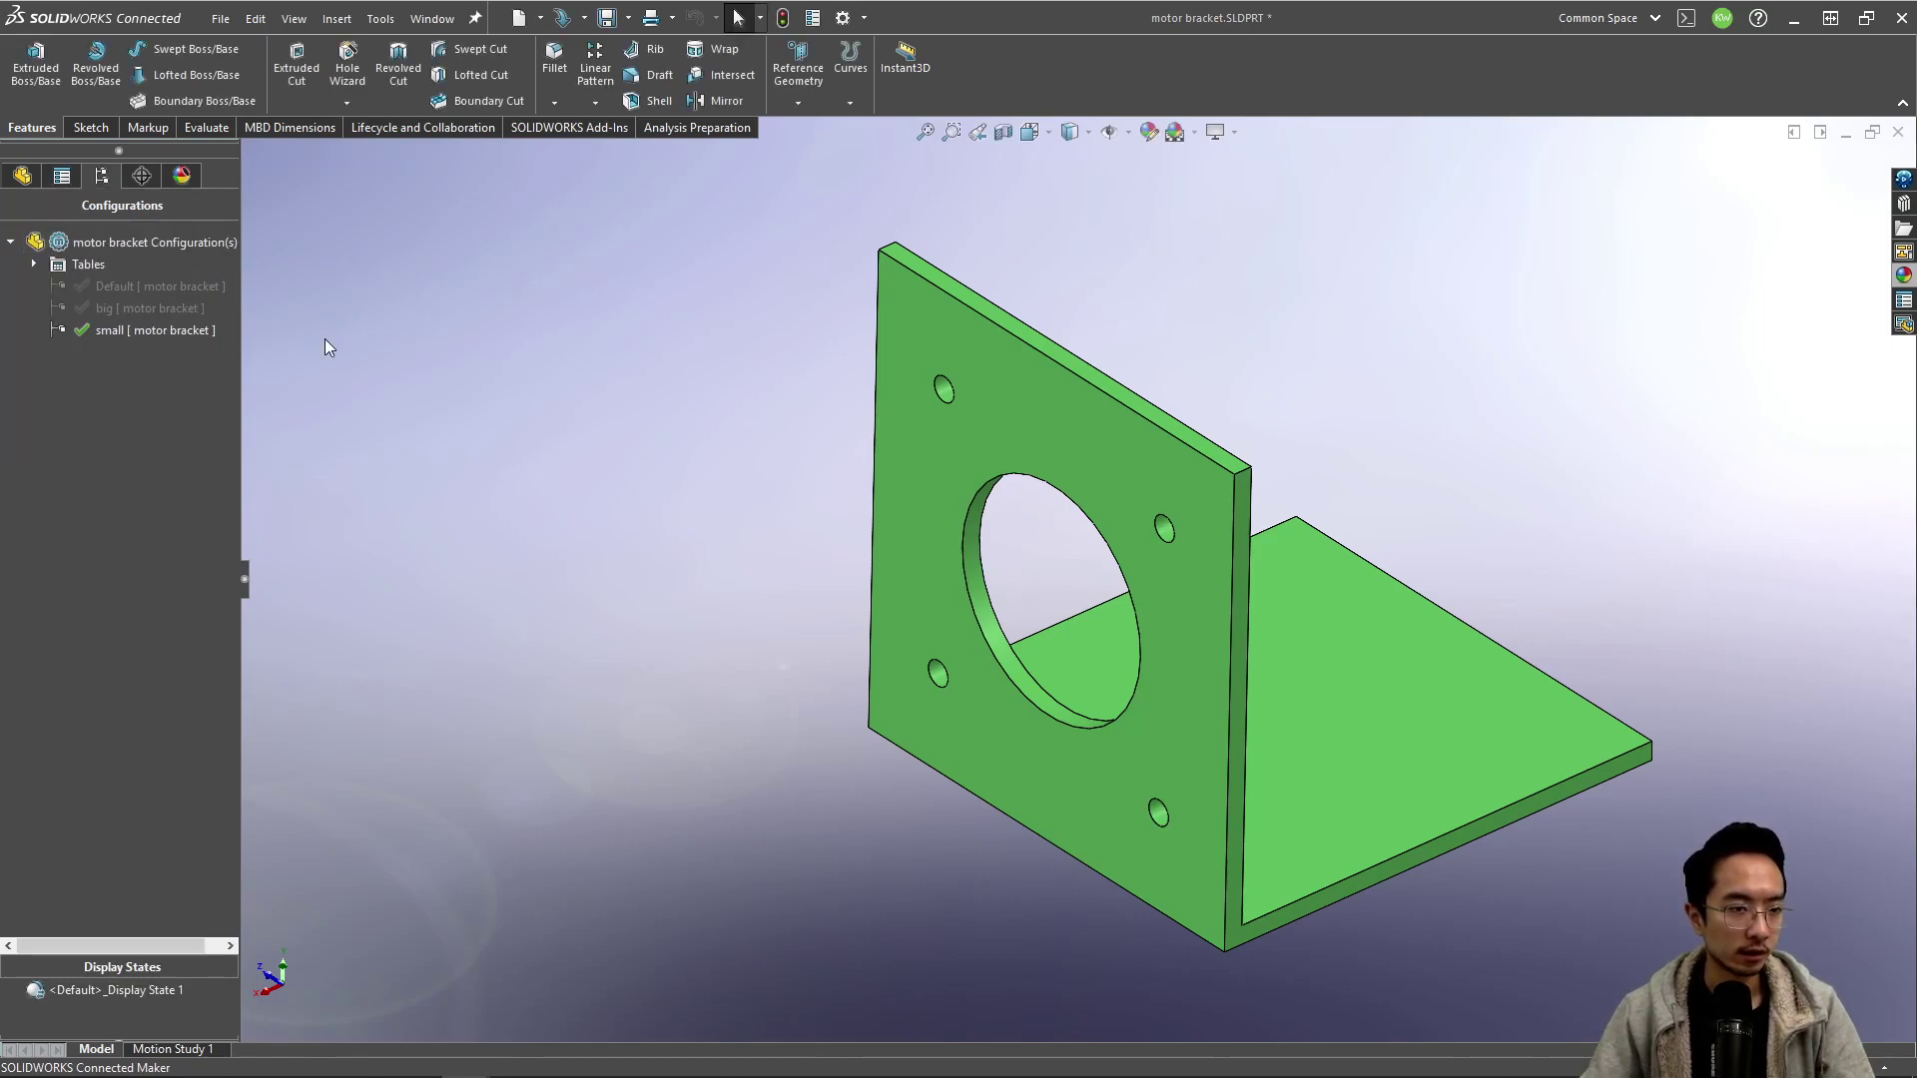
Activate the big configuration and edit the bracket's profile sketch, Sketch1.
double_click(129, 307)
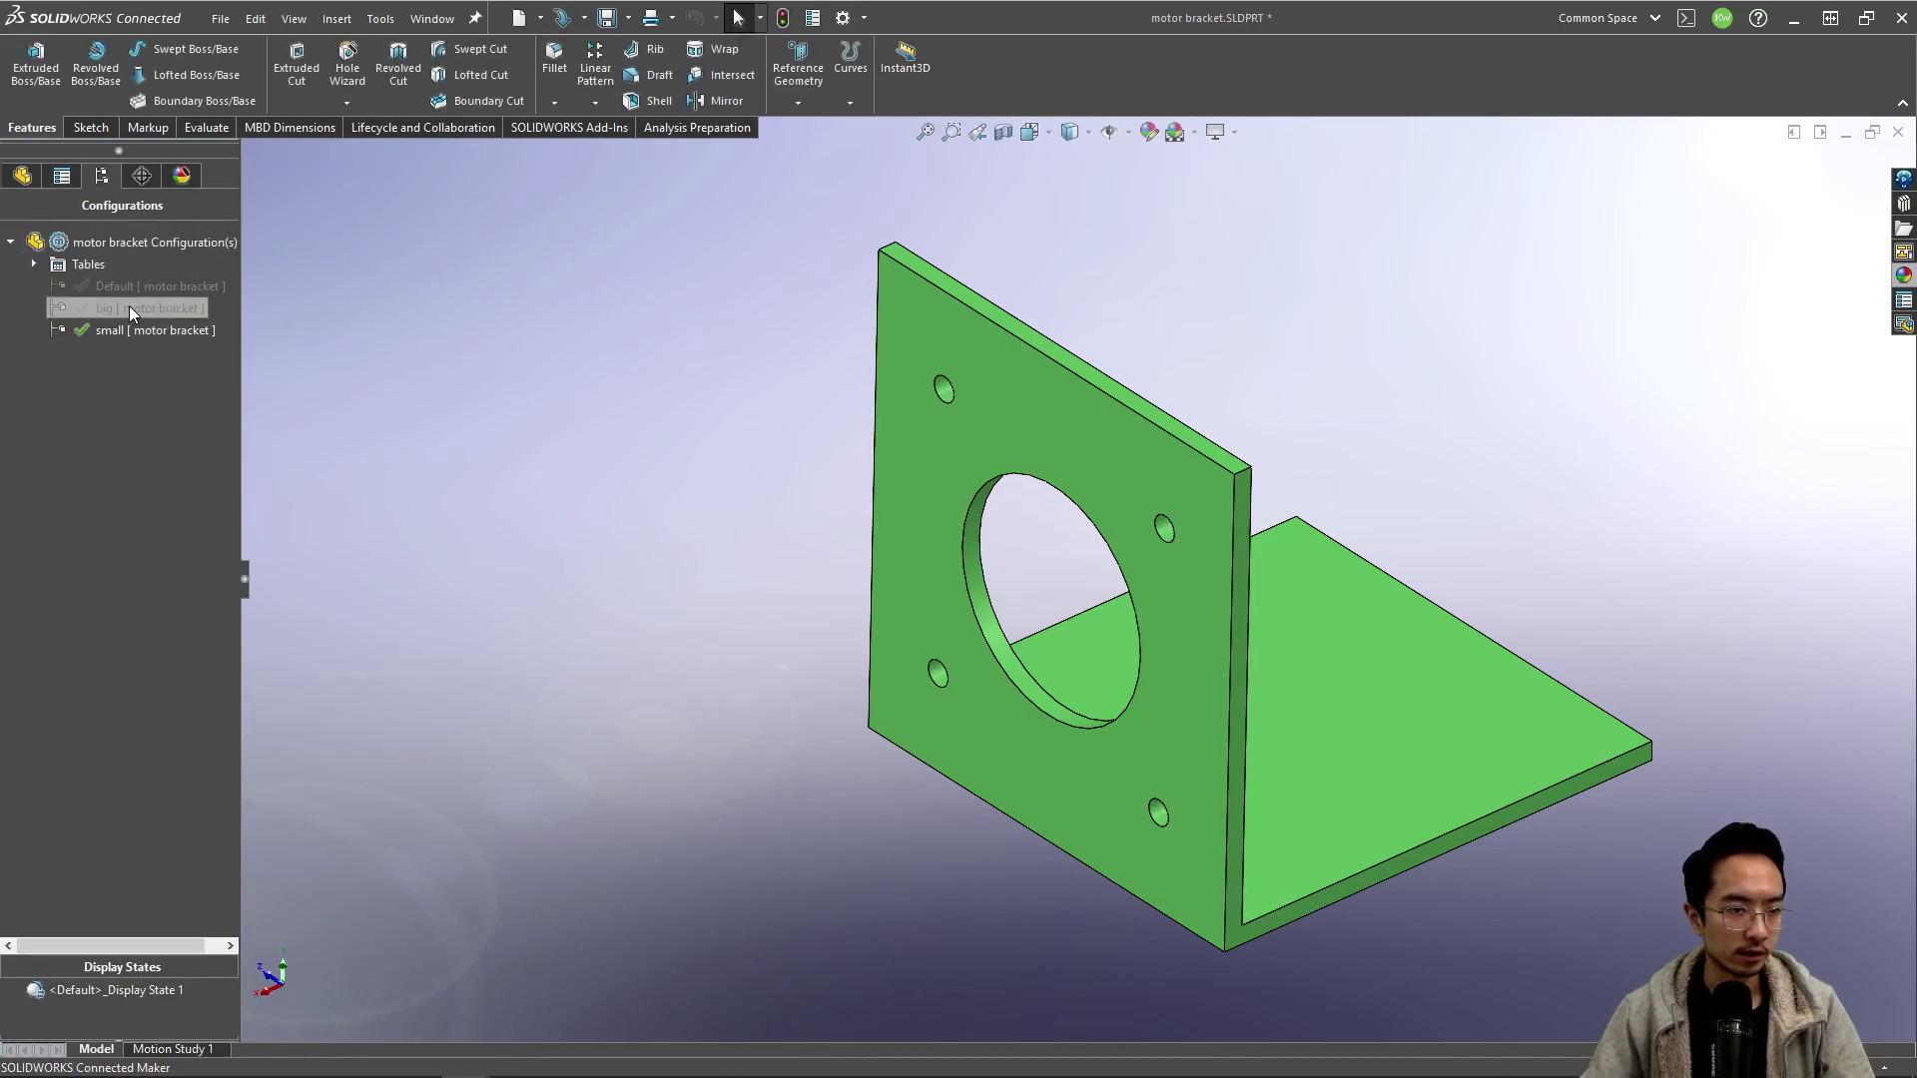
click(22, 176)
click(87, 467)
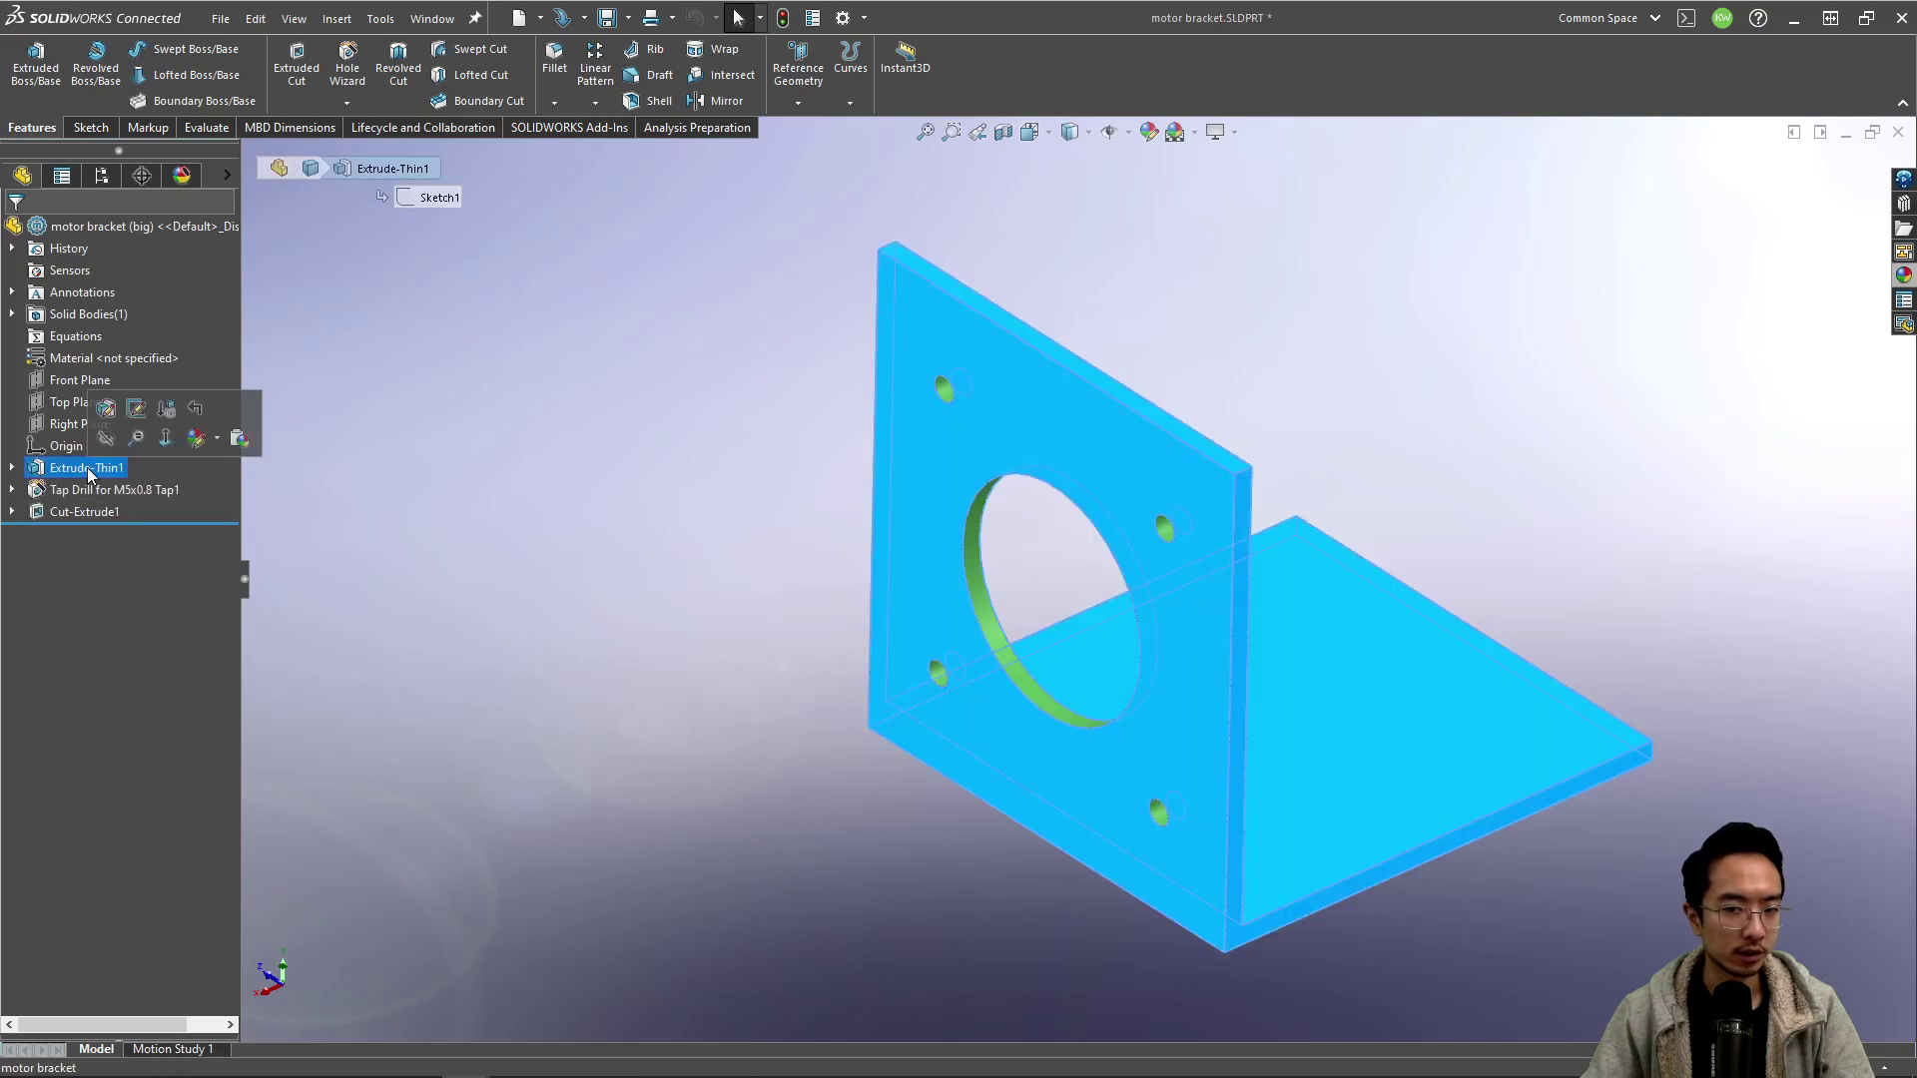
click(45, 512)
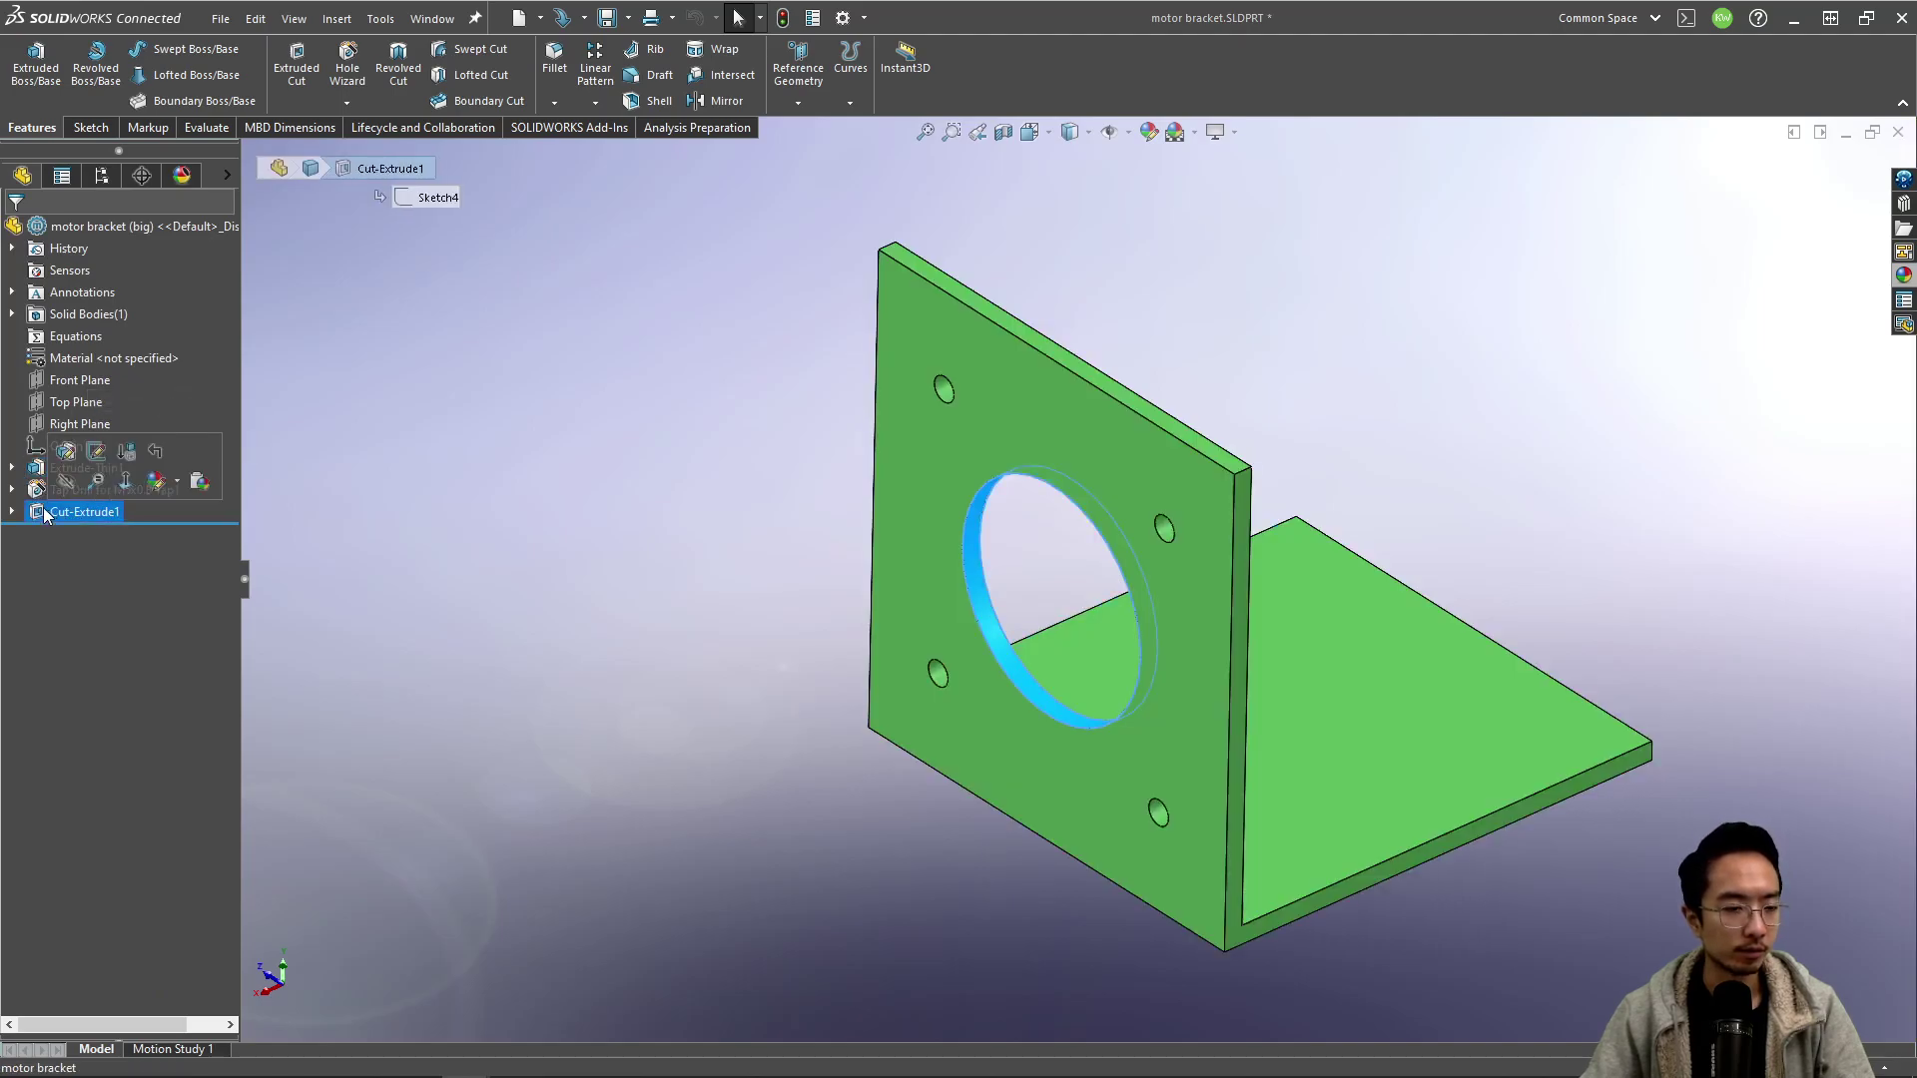
click(12, 467)
click(76, 490)
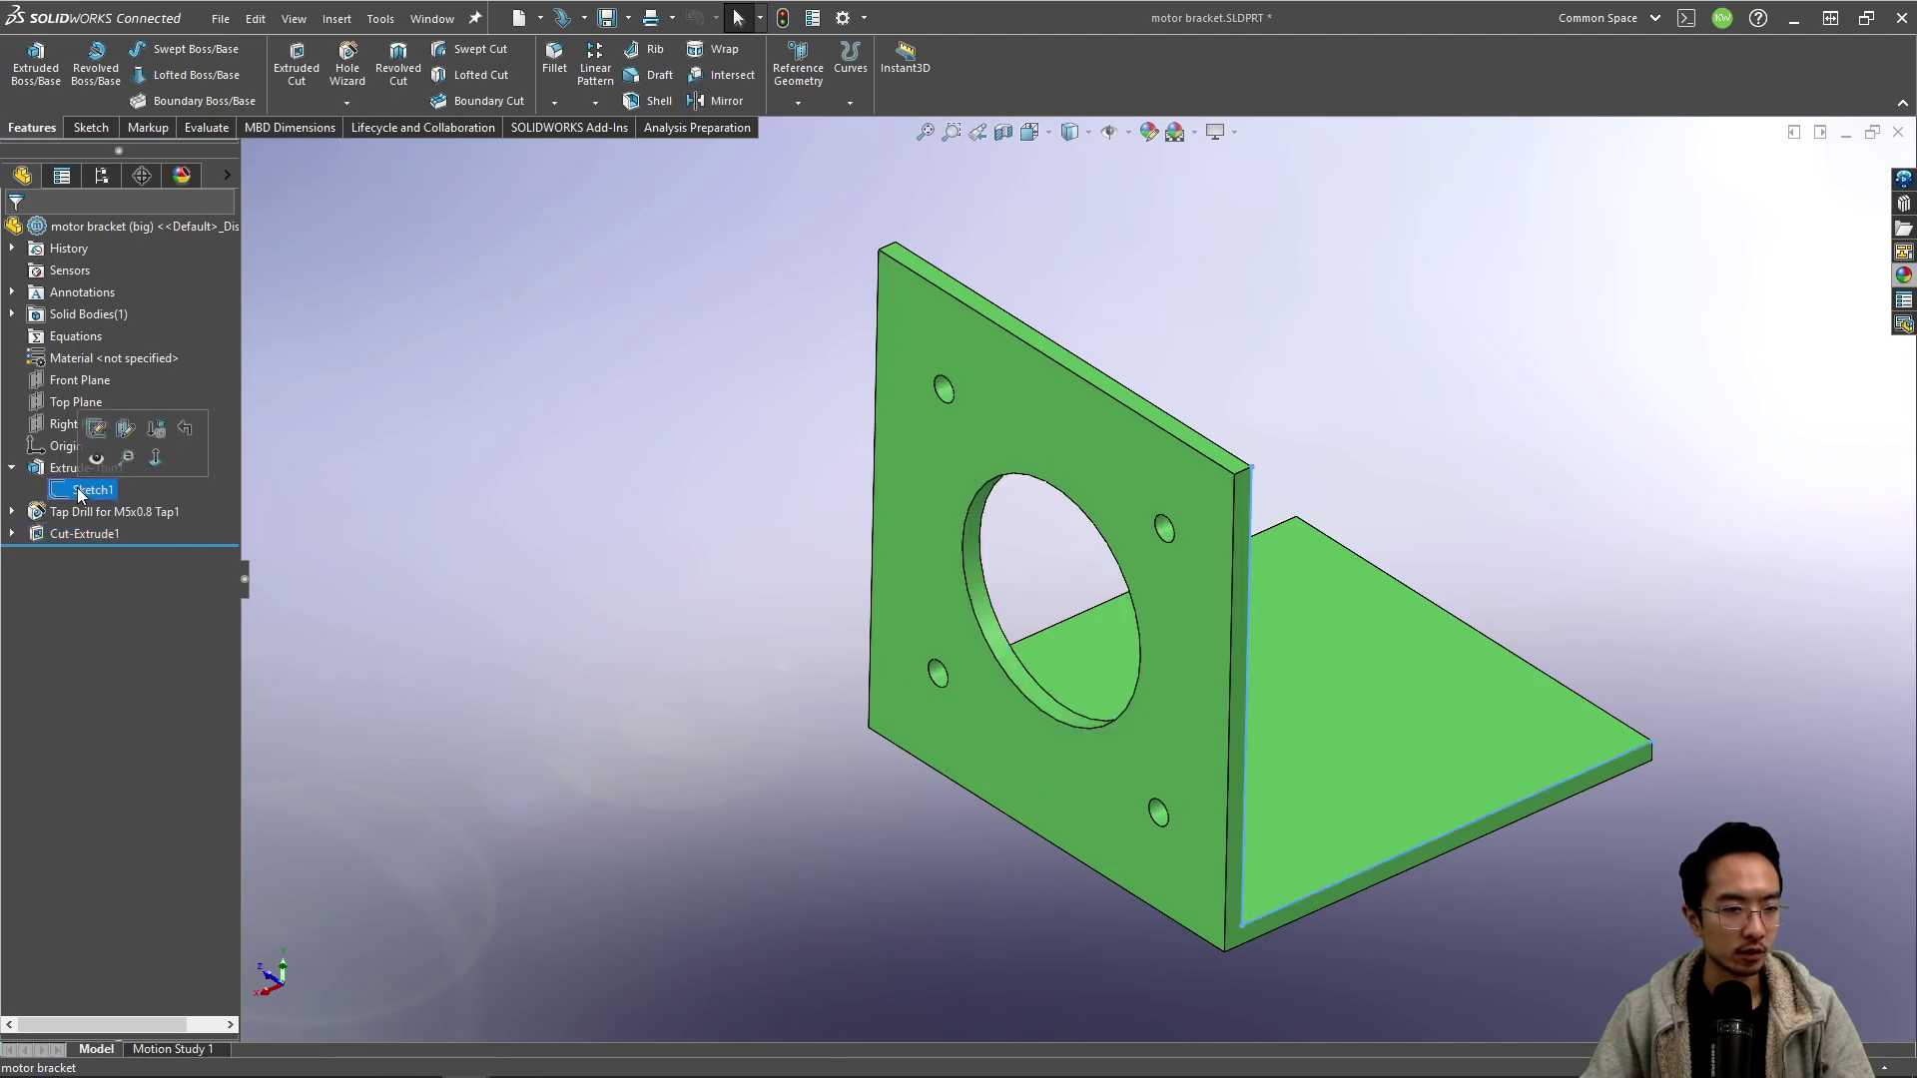
click(96, 431)
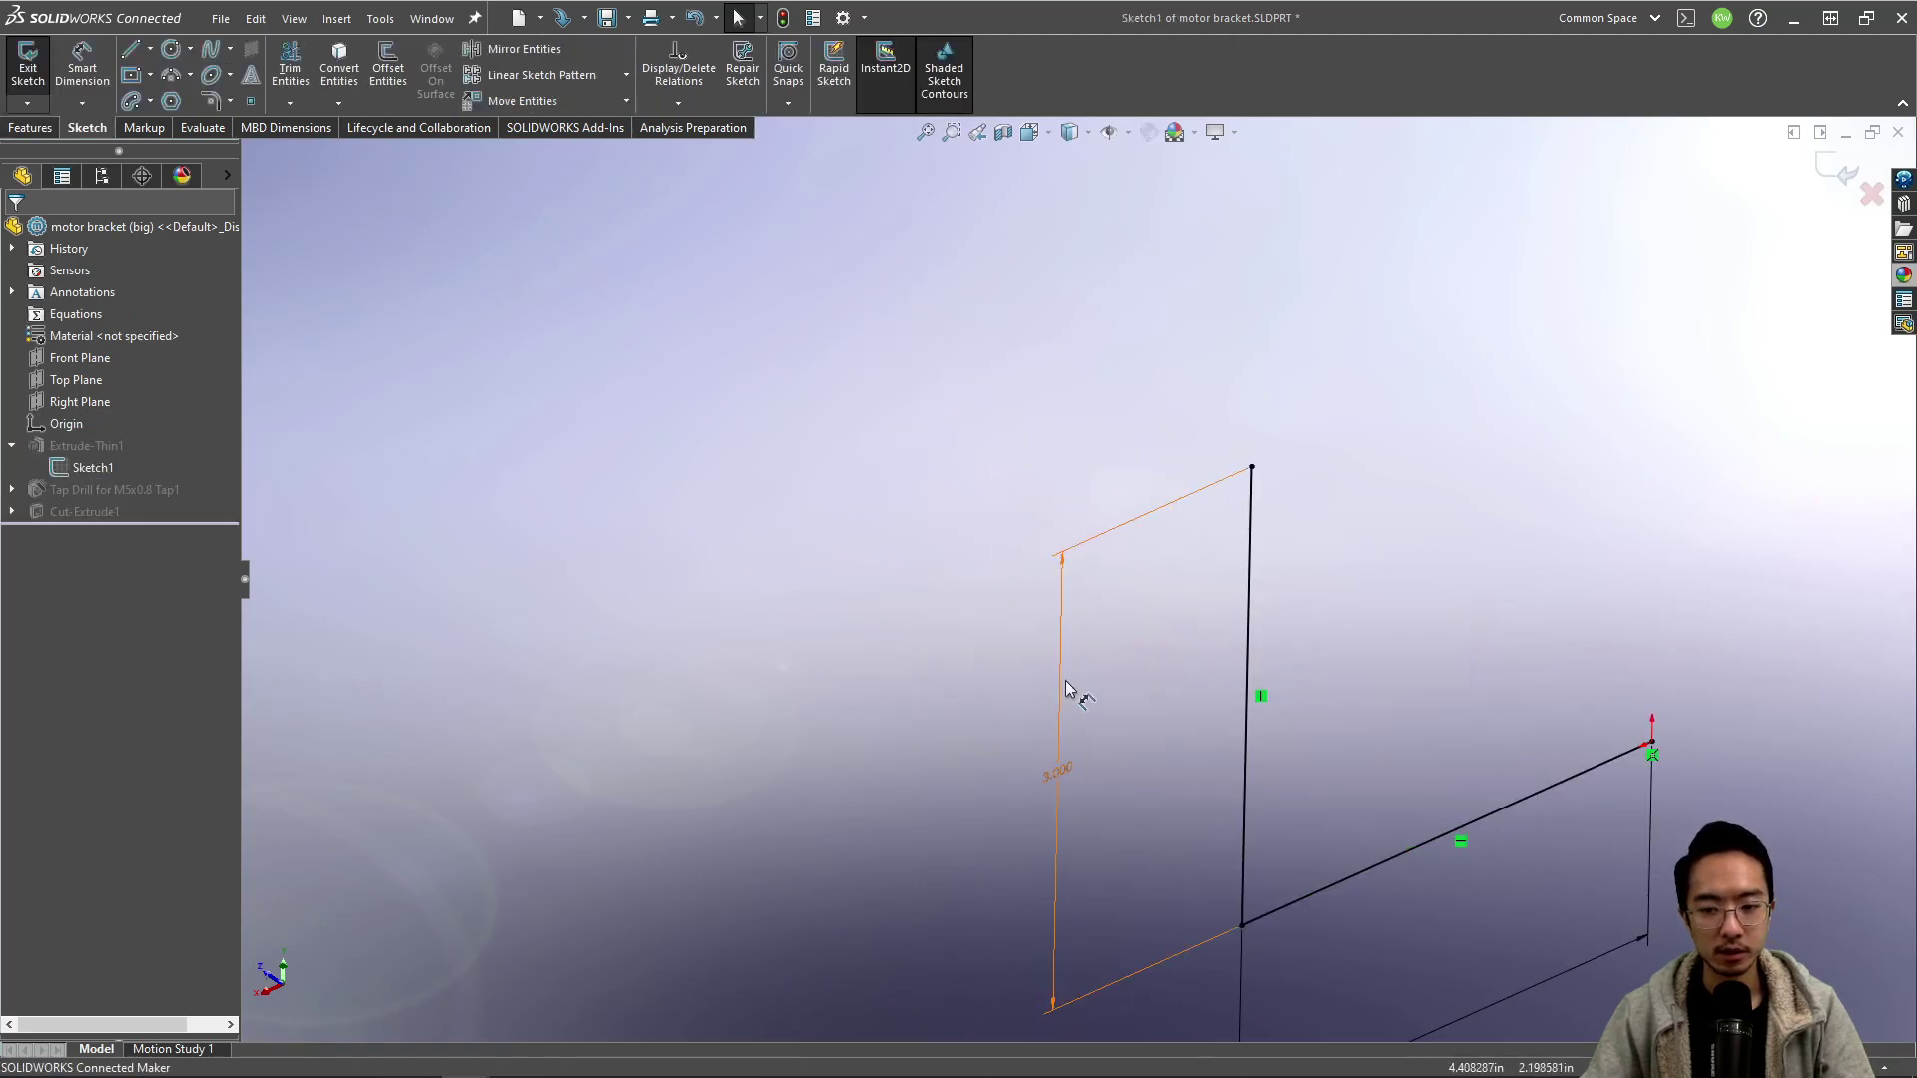
Change the 3.000 upright dimension to 5, for the big configuration only.
double_click(1001, 656)
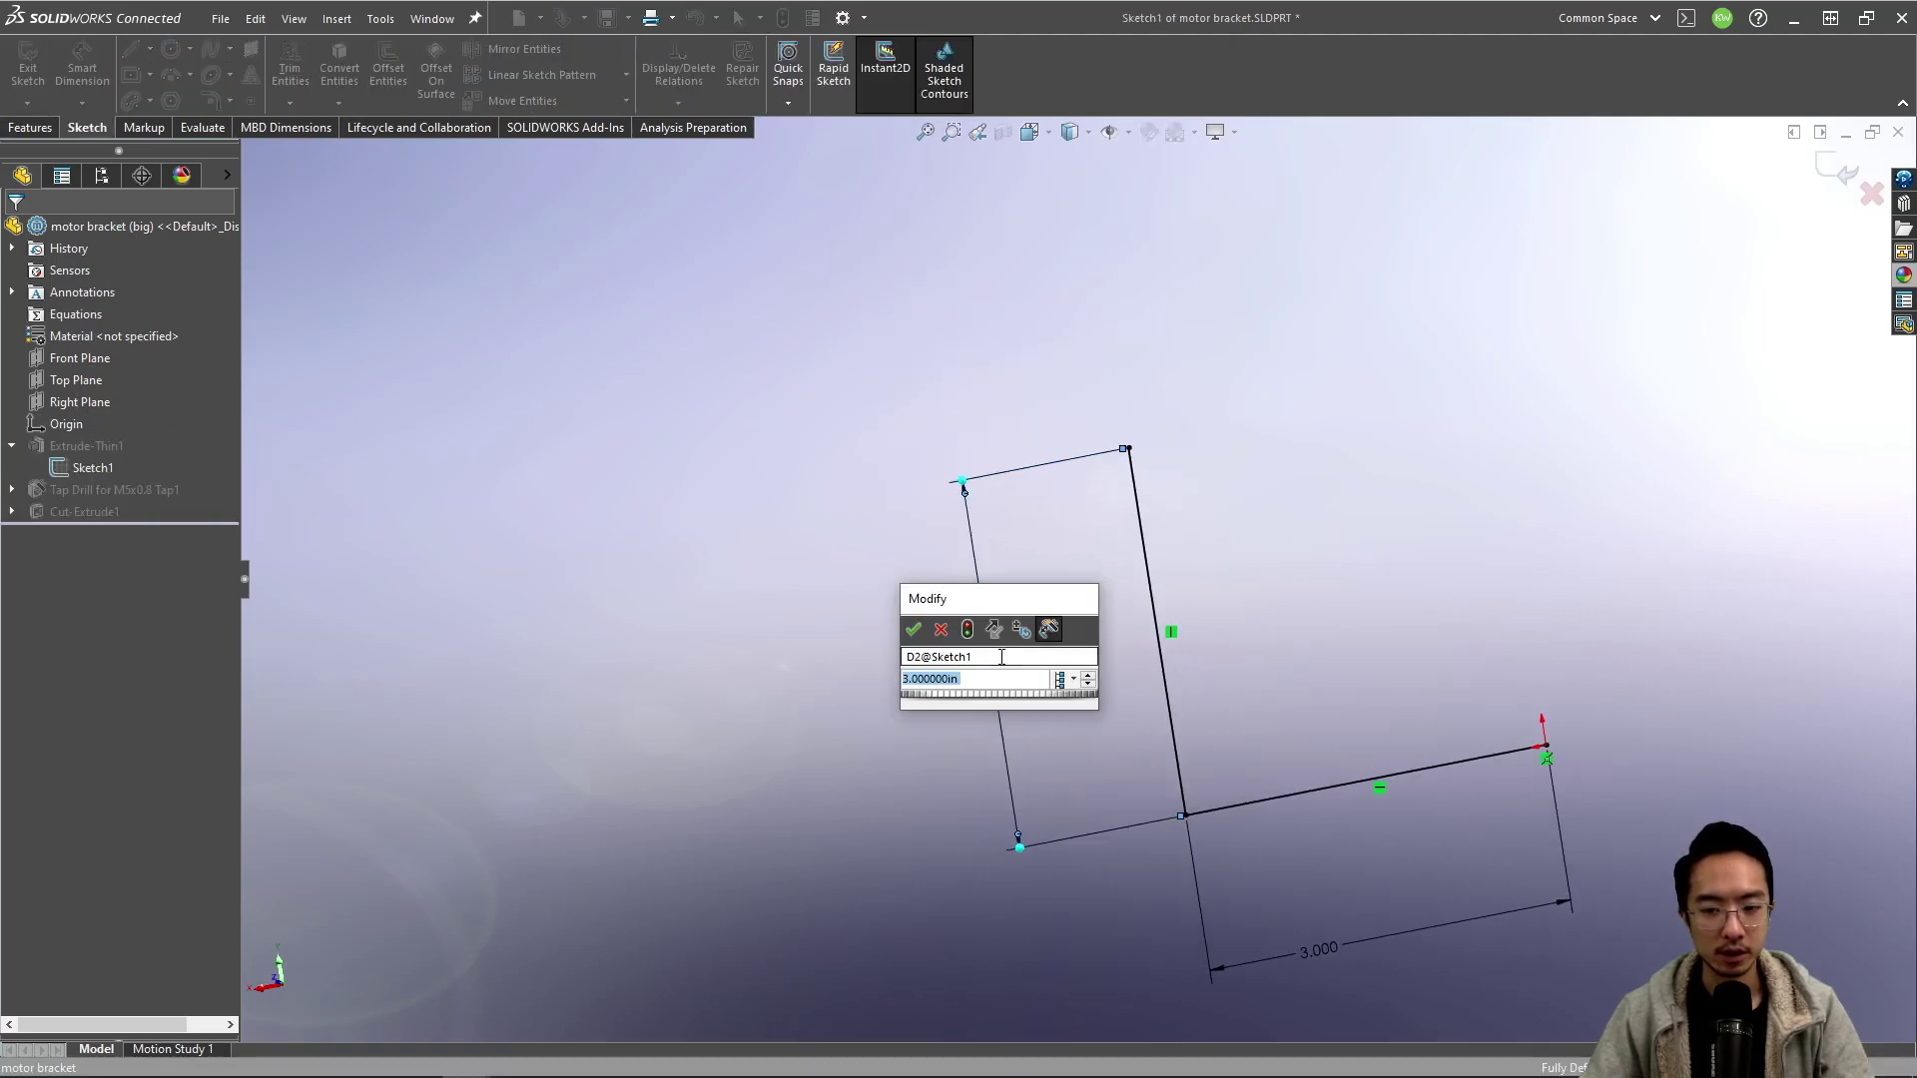
key(Return)
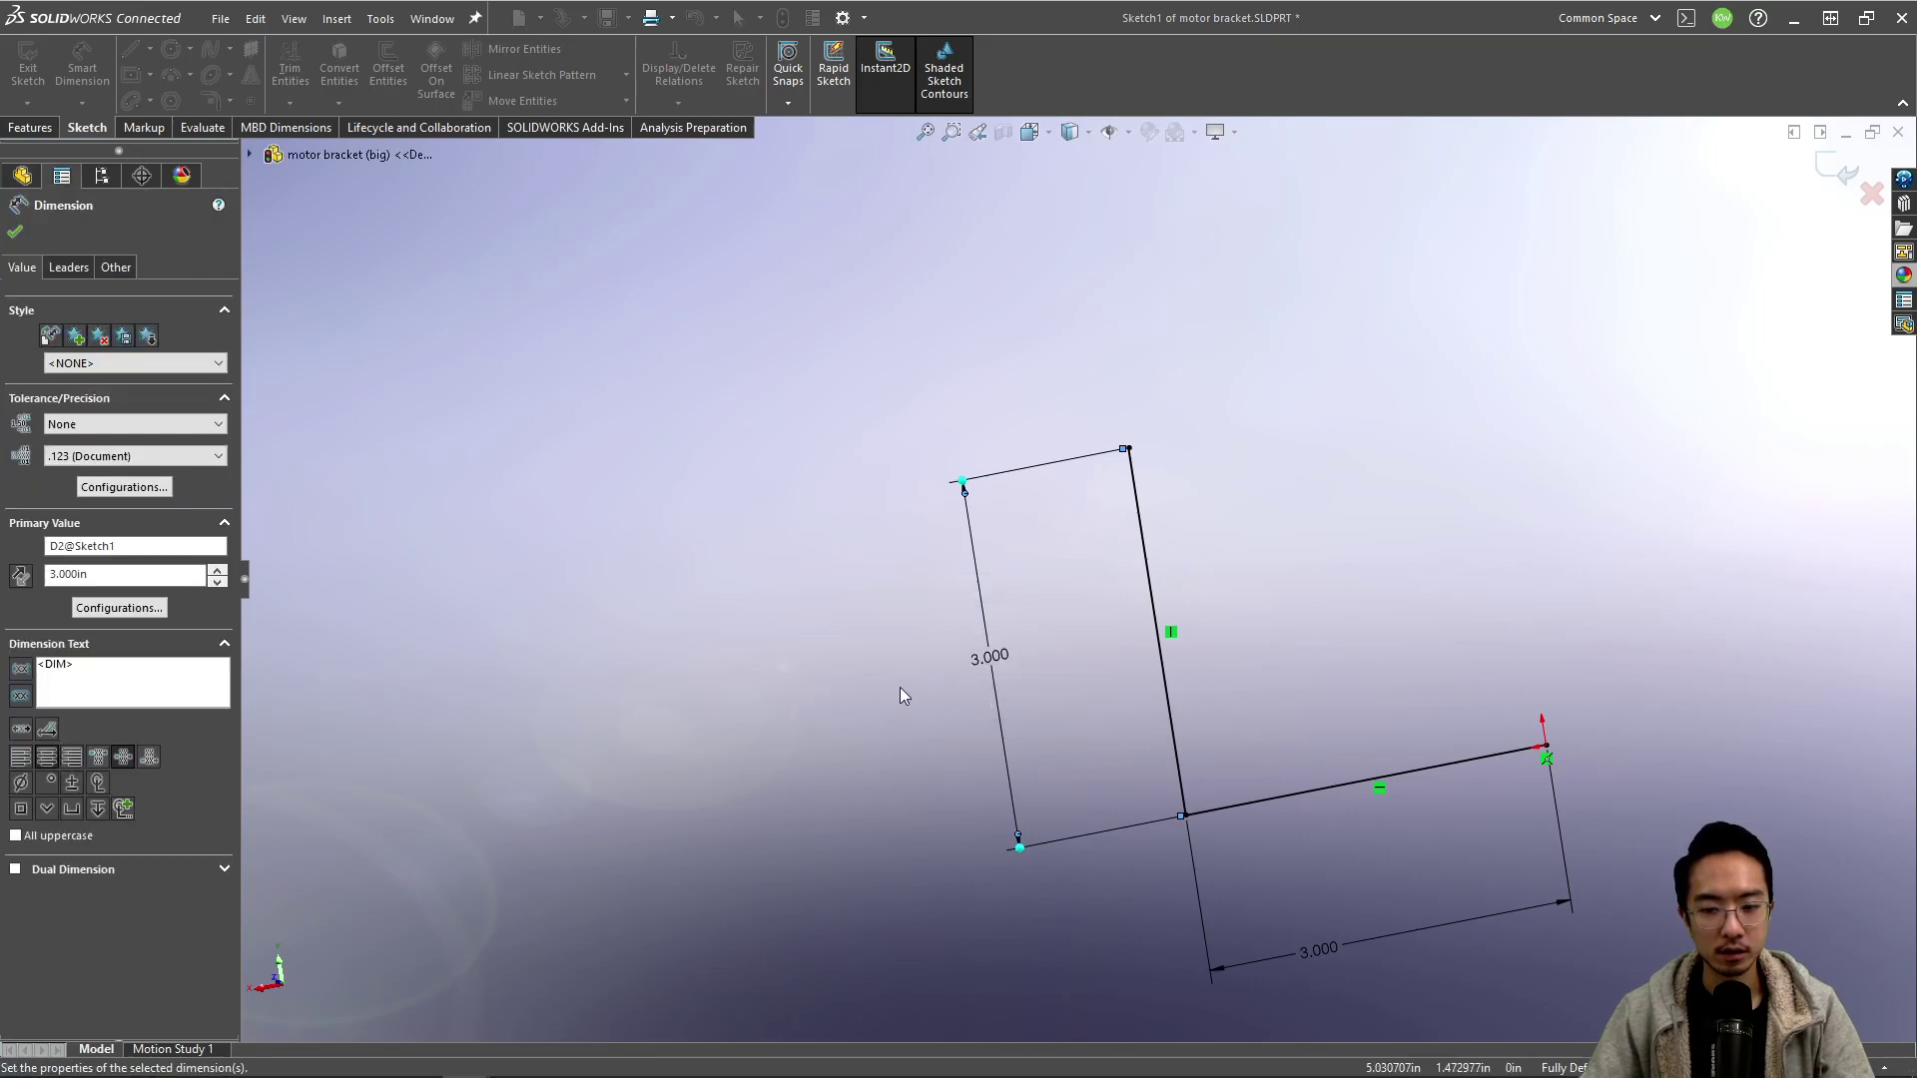
double_click(1001, 660)
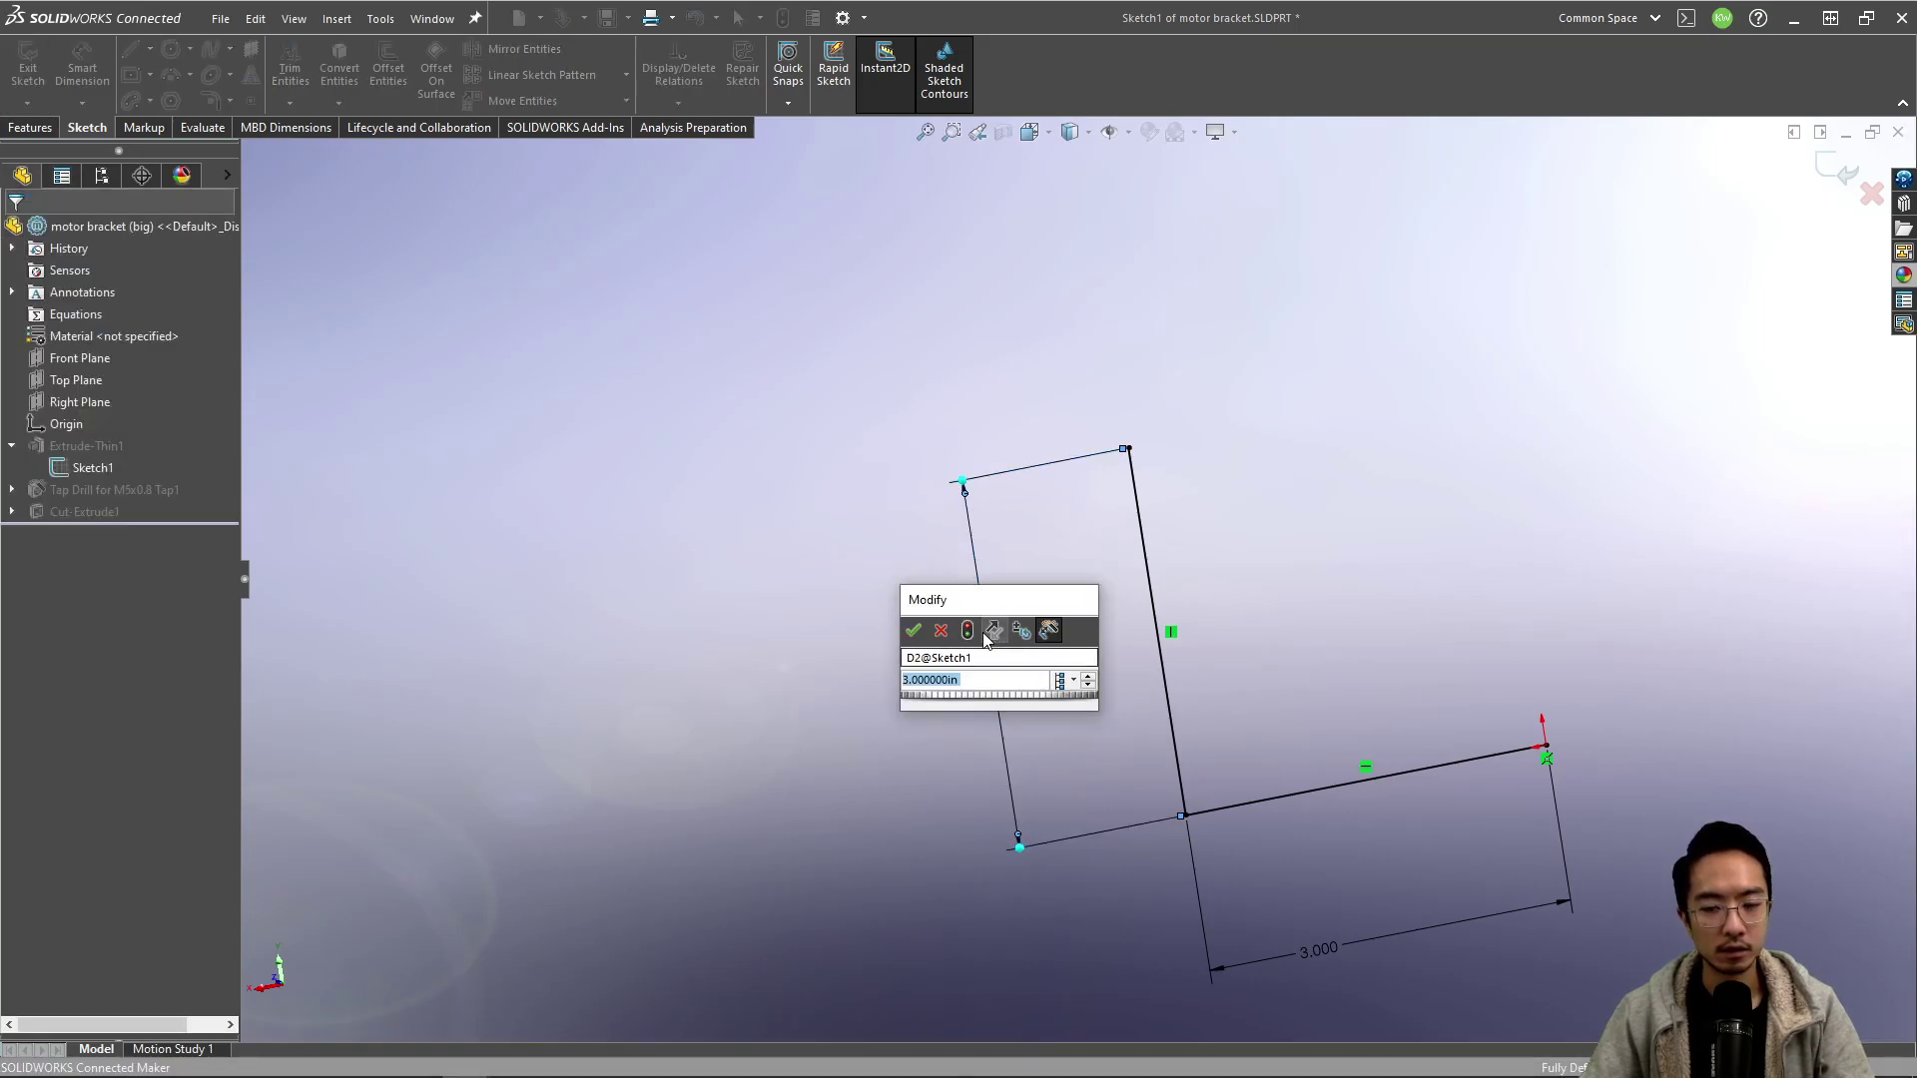
key(Return)
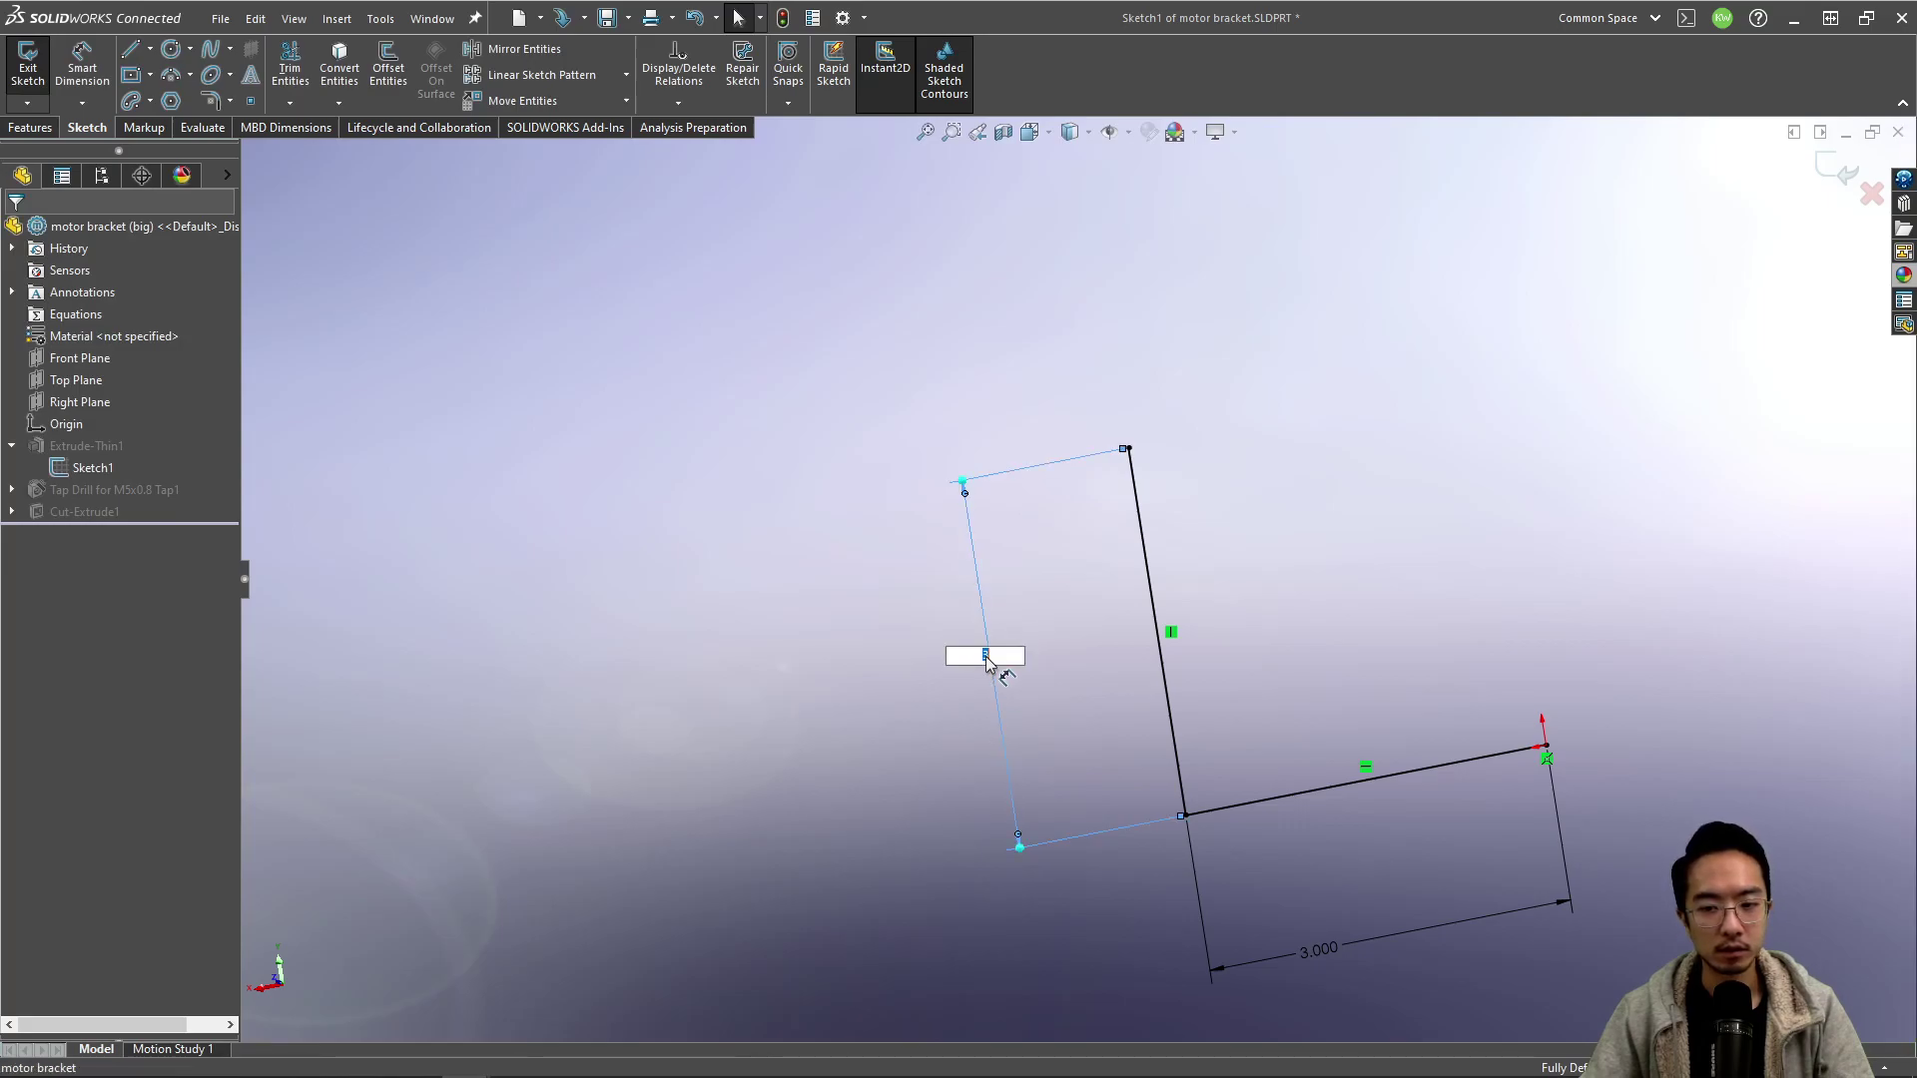
double_click(1000, 658)
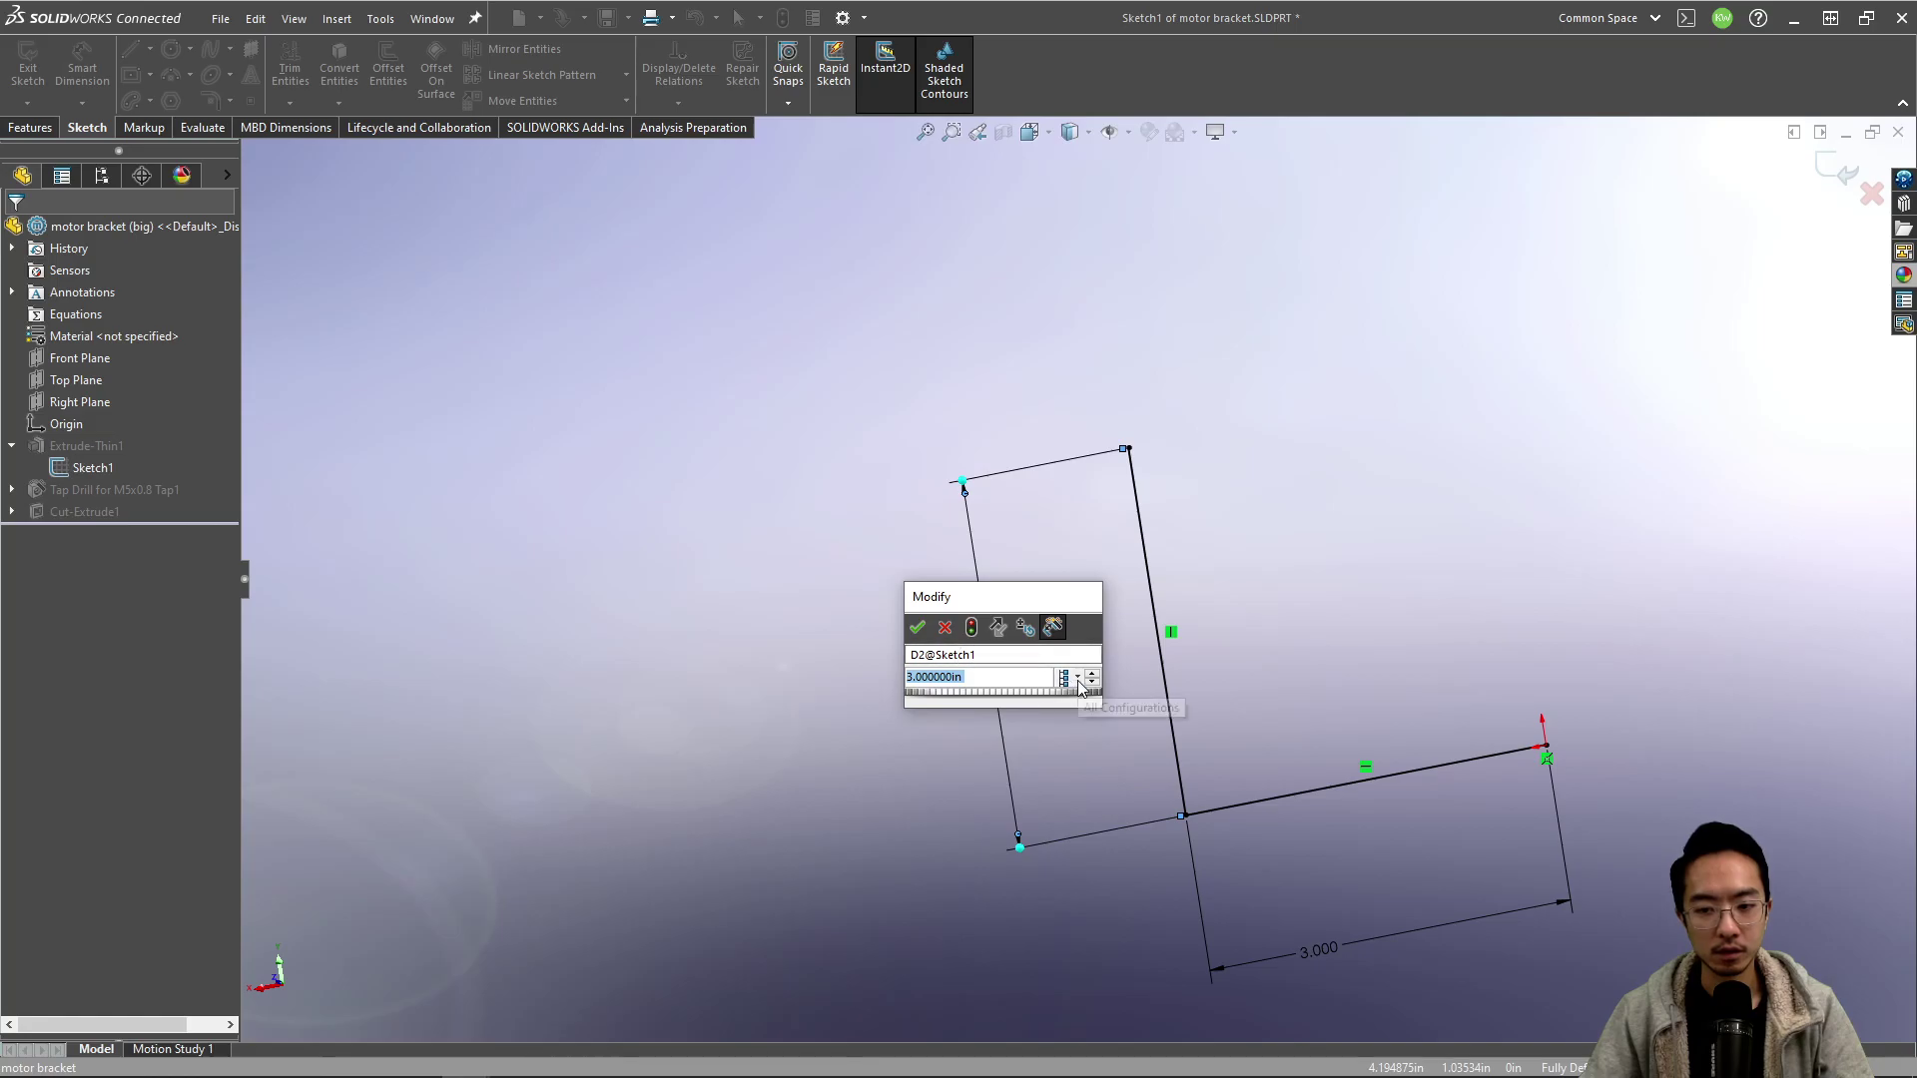
click(1077, 677)
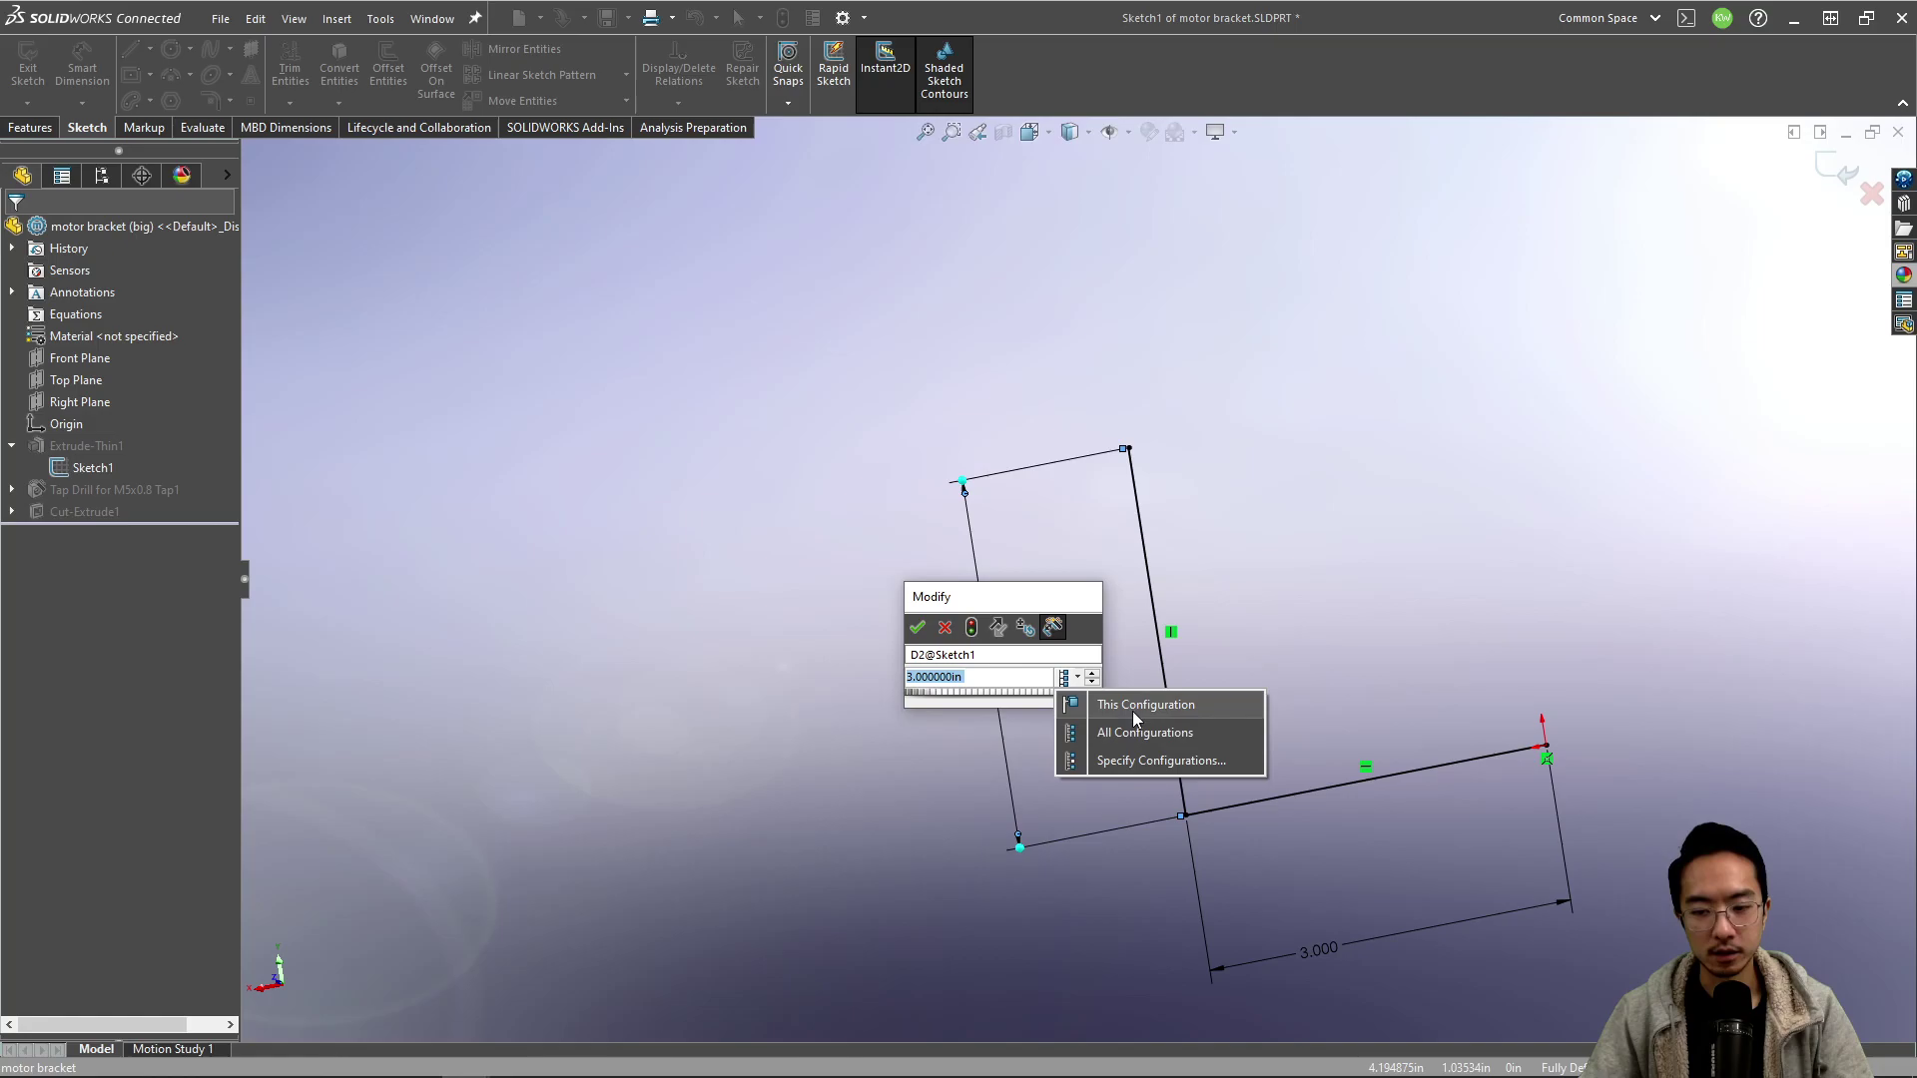
click(1126, 761)
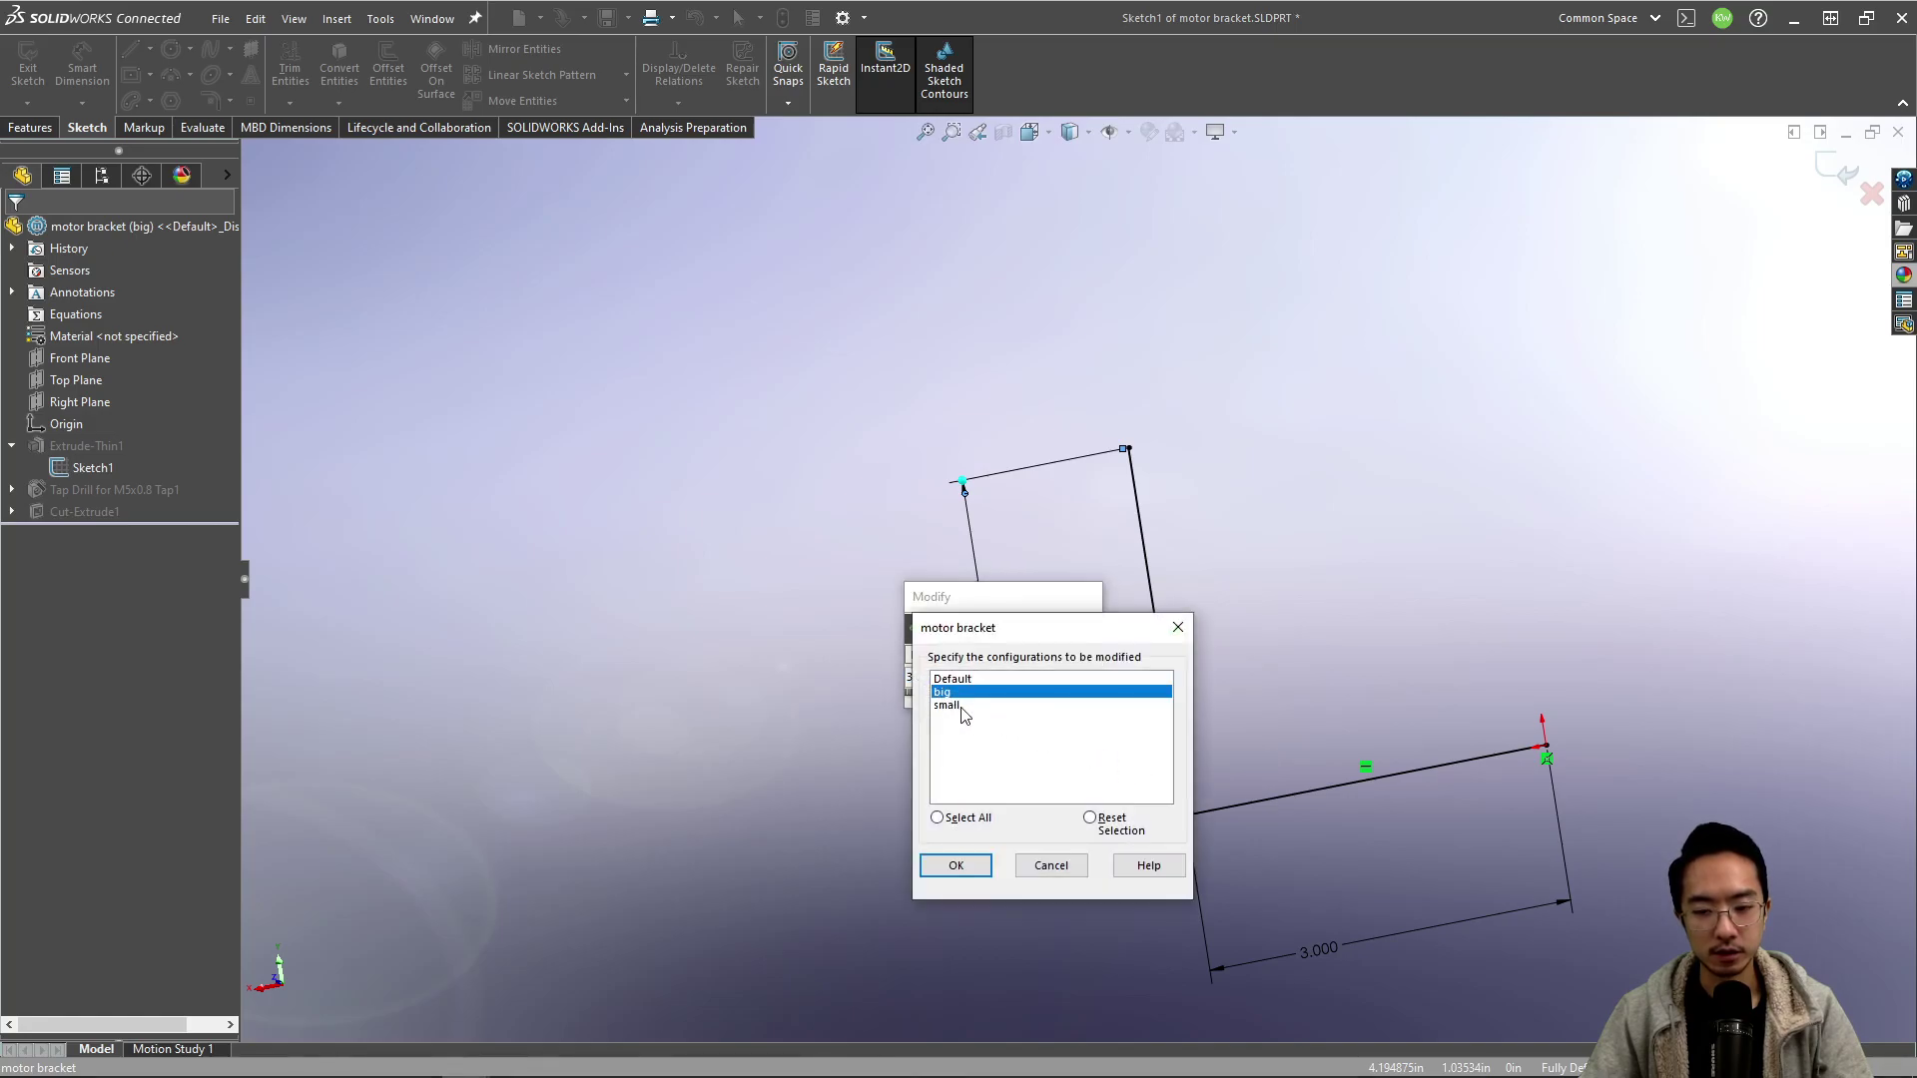
click(956, 866)
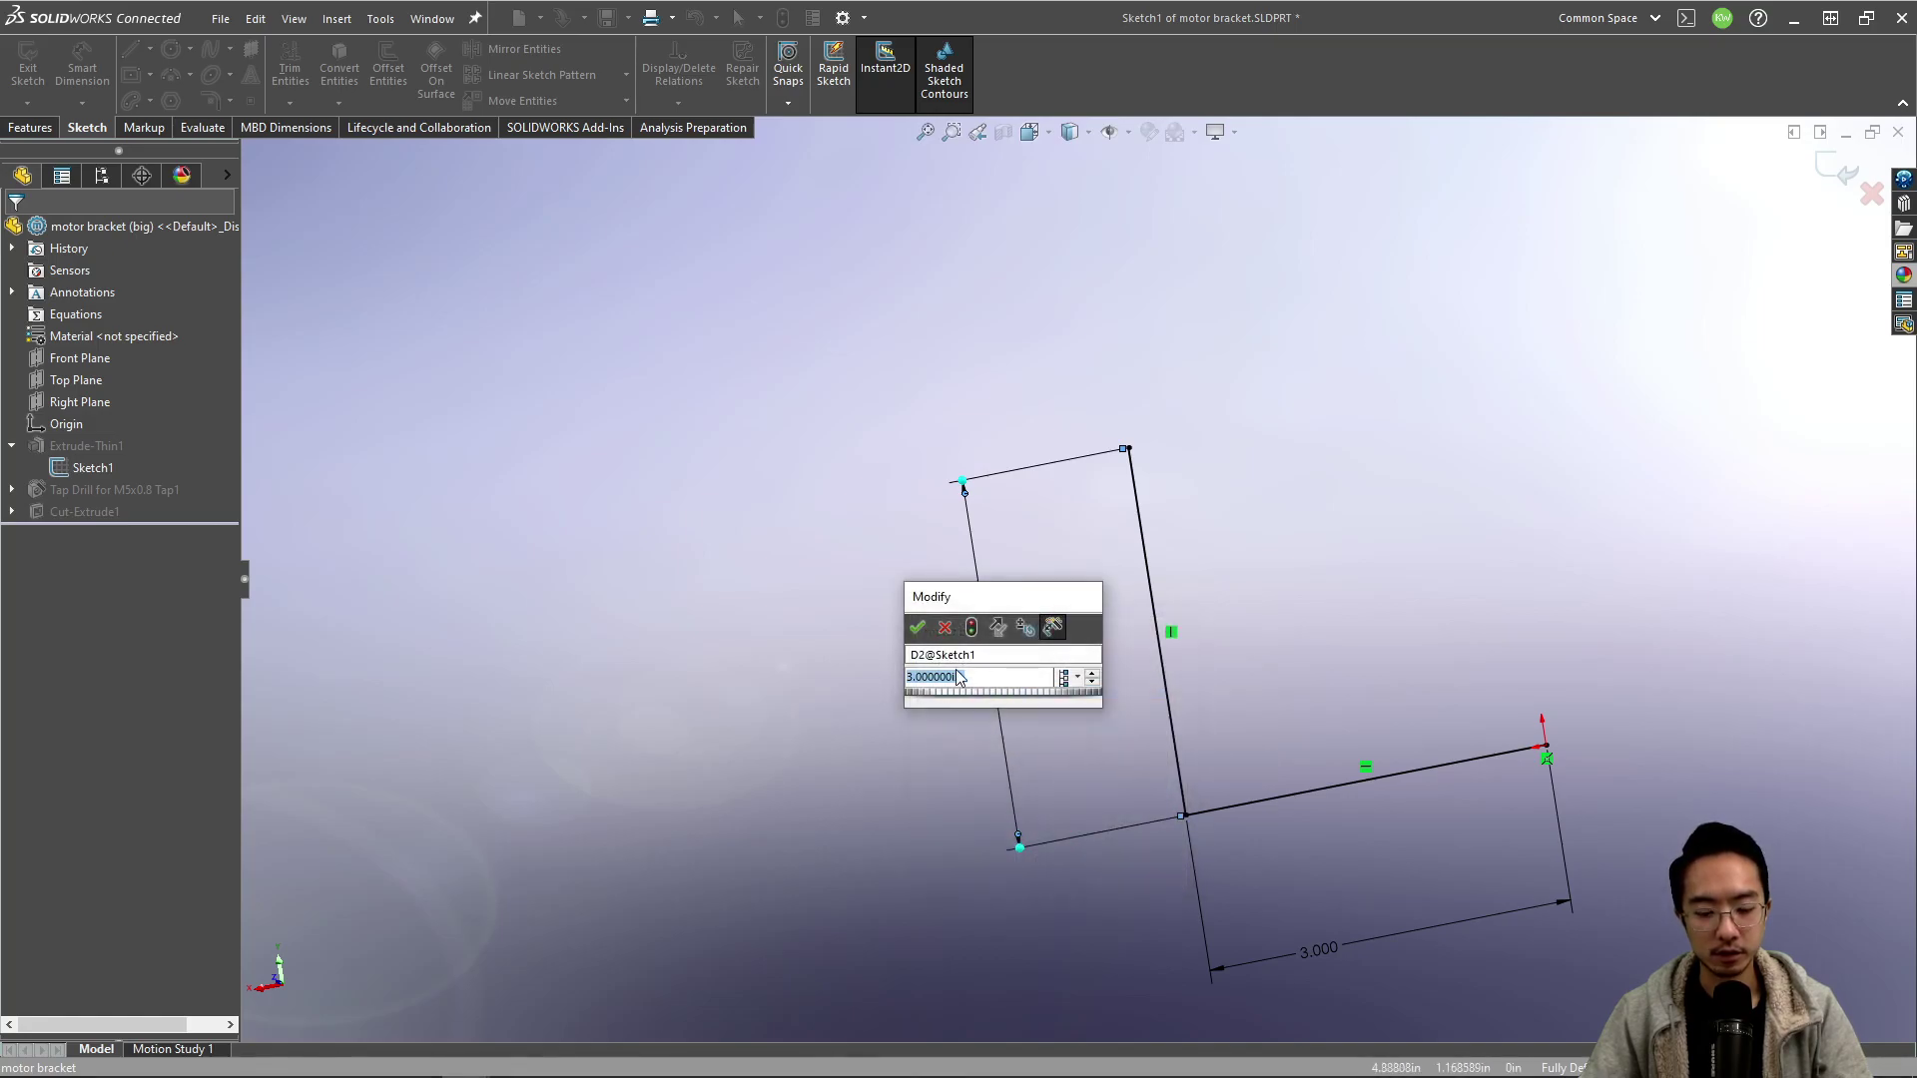
text(5)
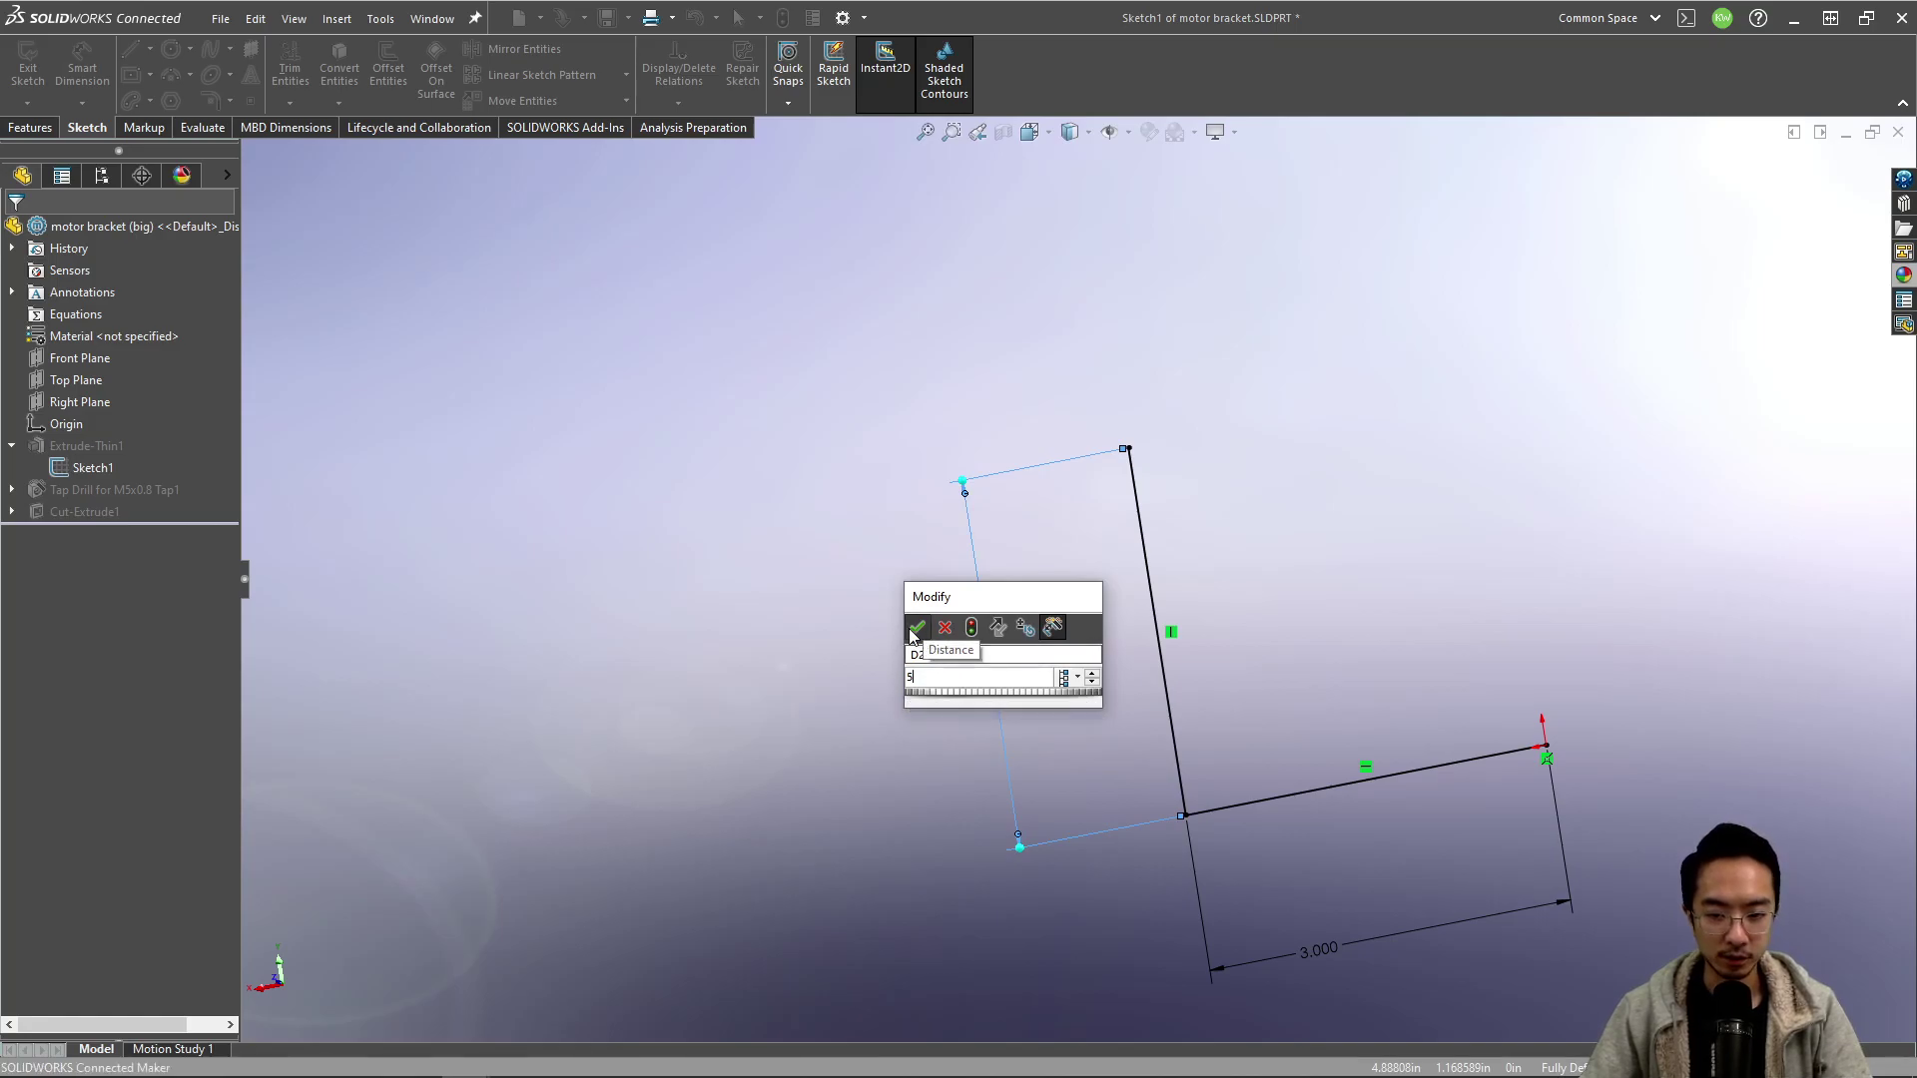
click(916, 627)
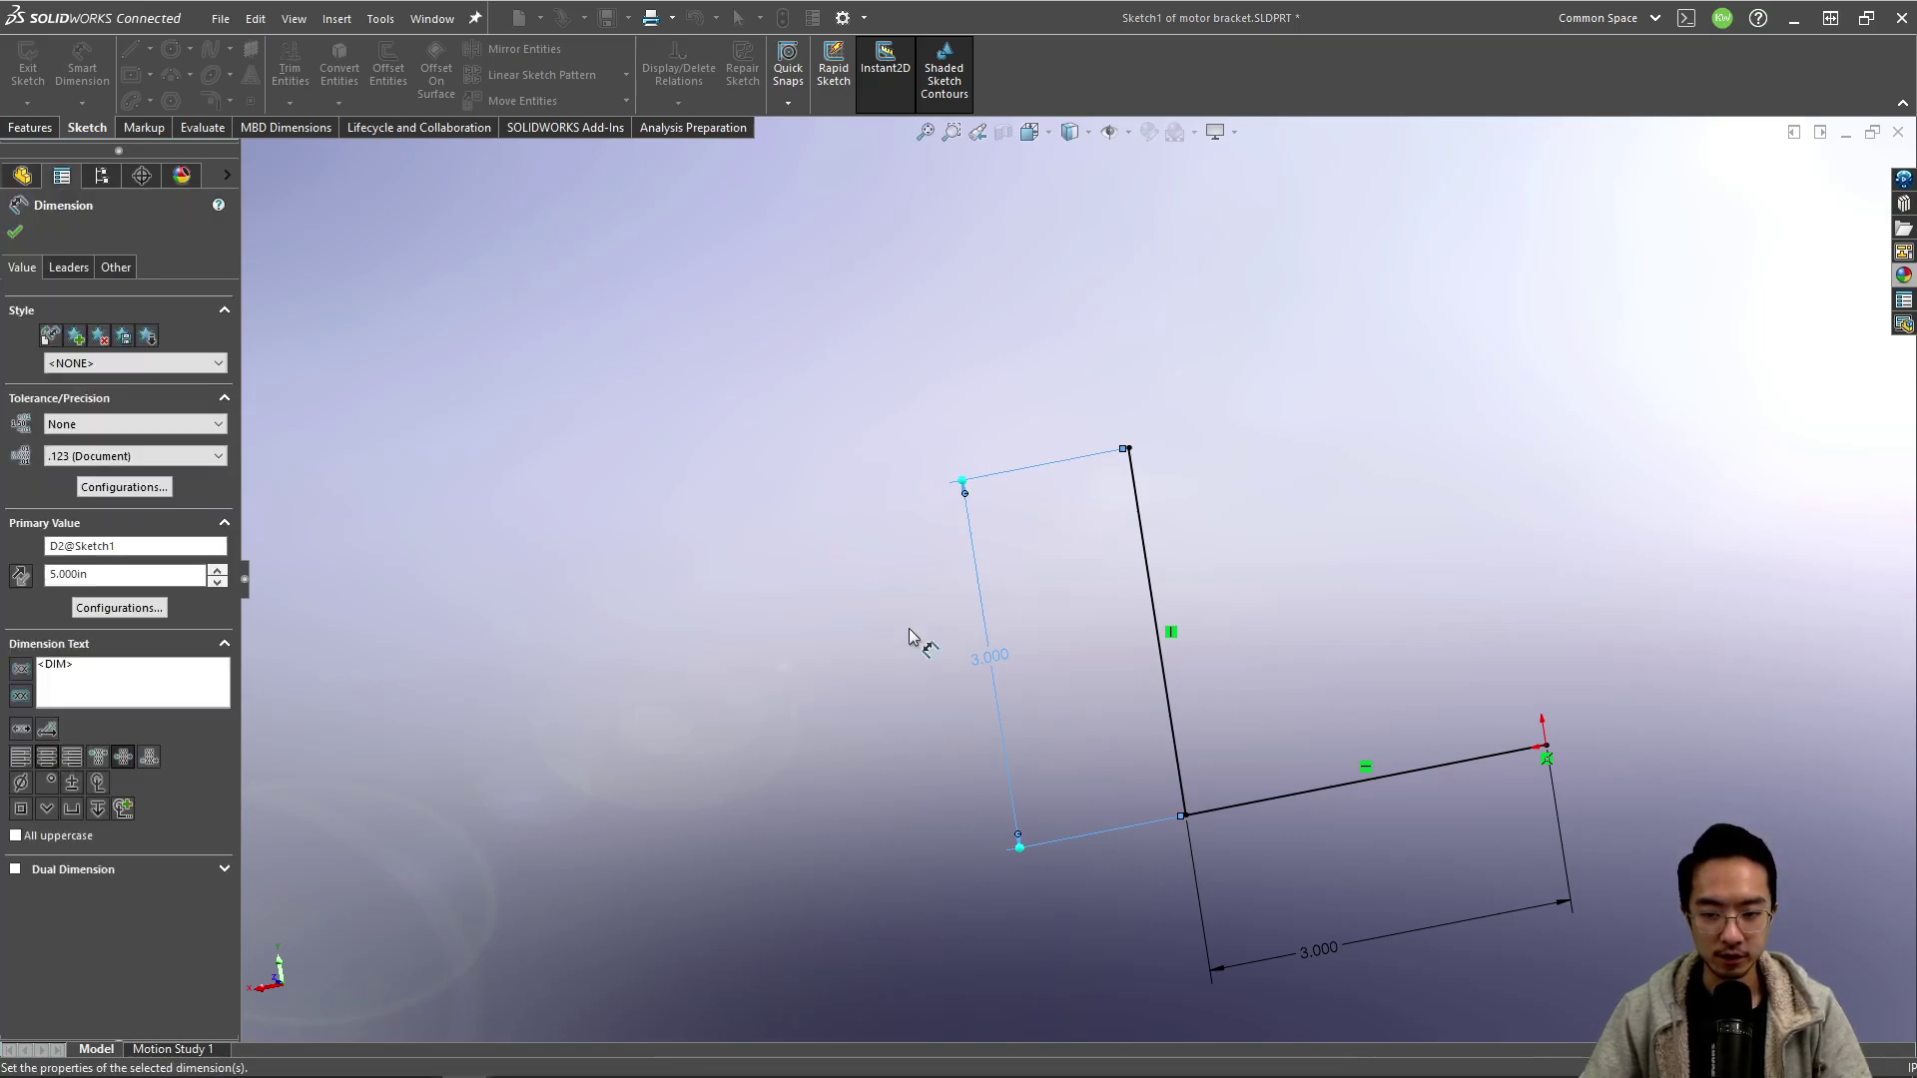
Set the base dimension to equal the 5.000 upright dimension (=D2@Sketch1).
double_click(1322, 951)
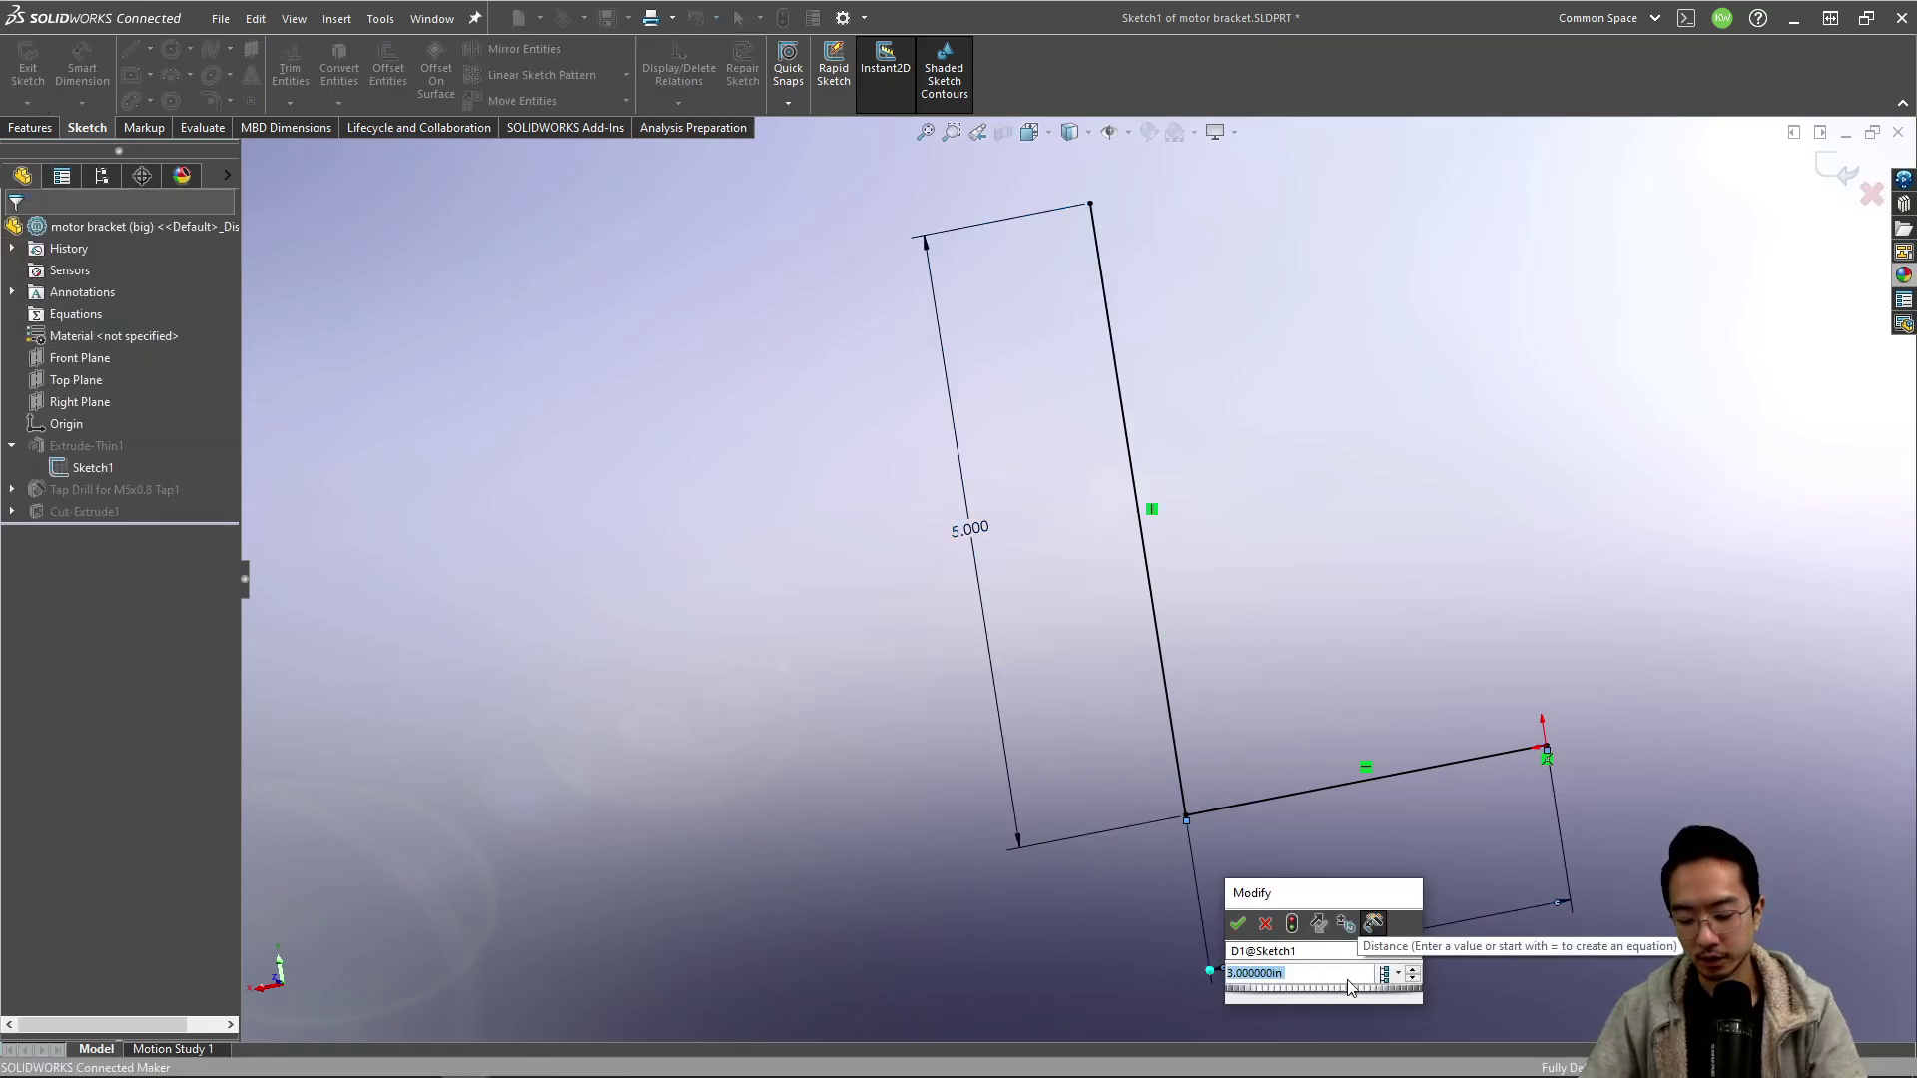
text(=)
click(970, 531)
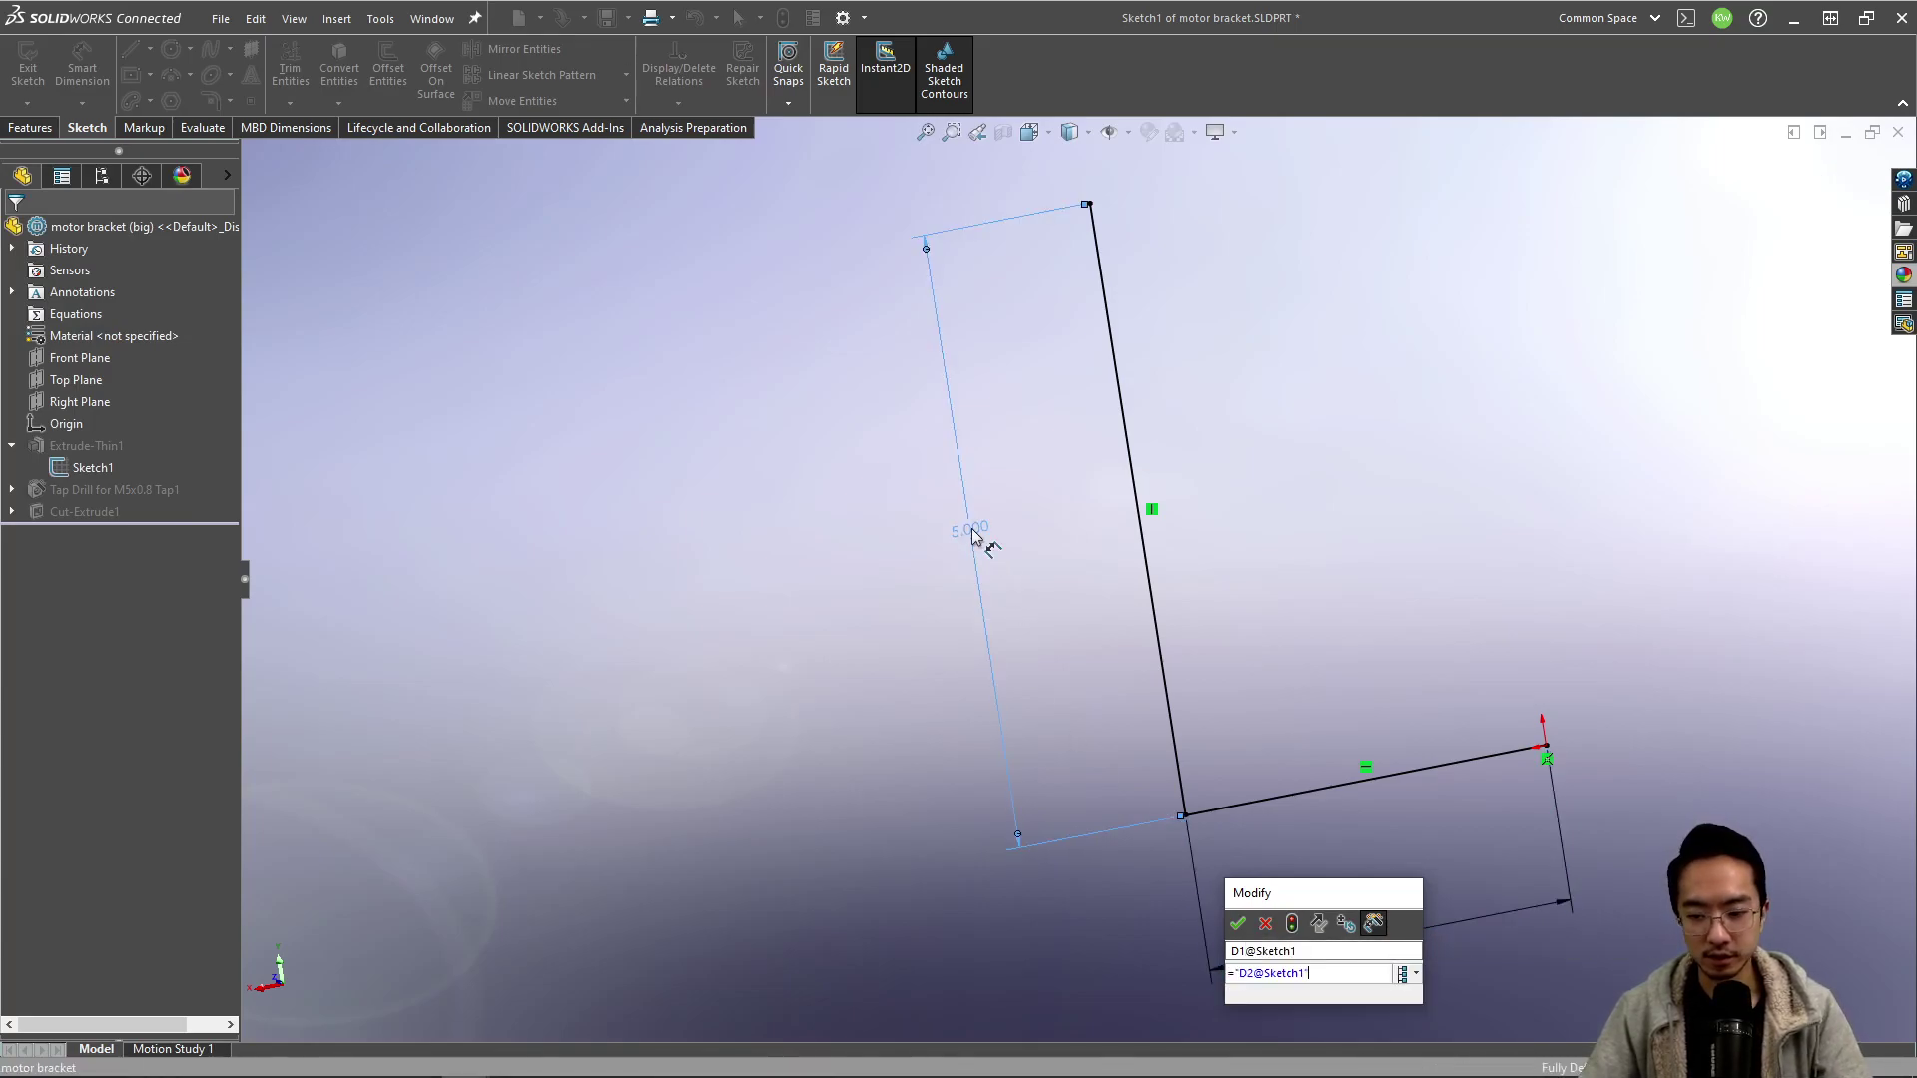
click(1238, 927)
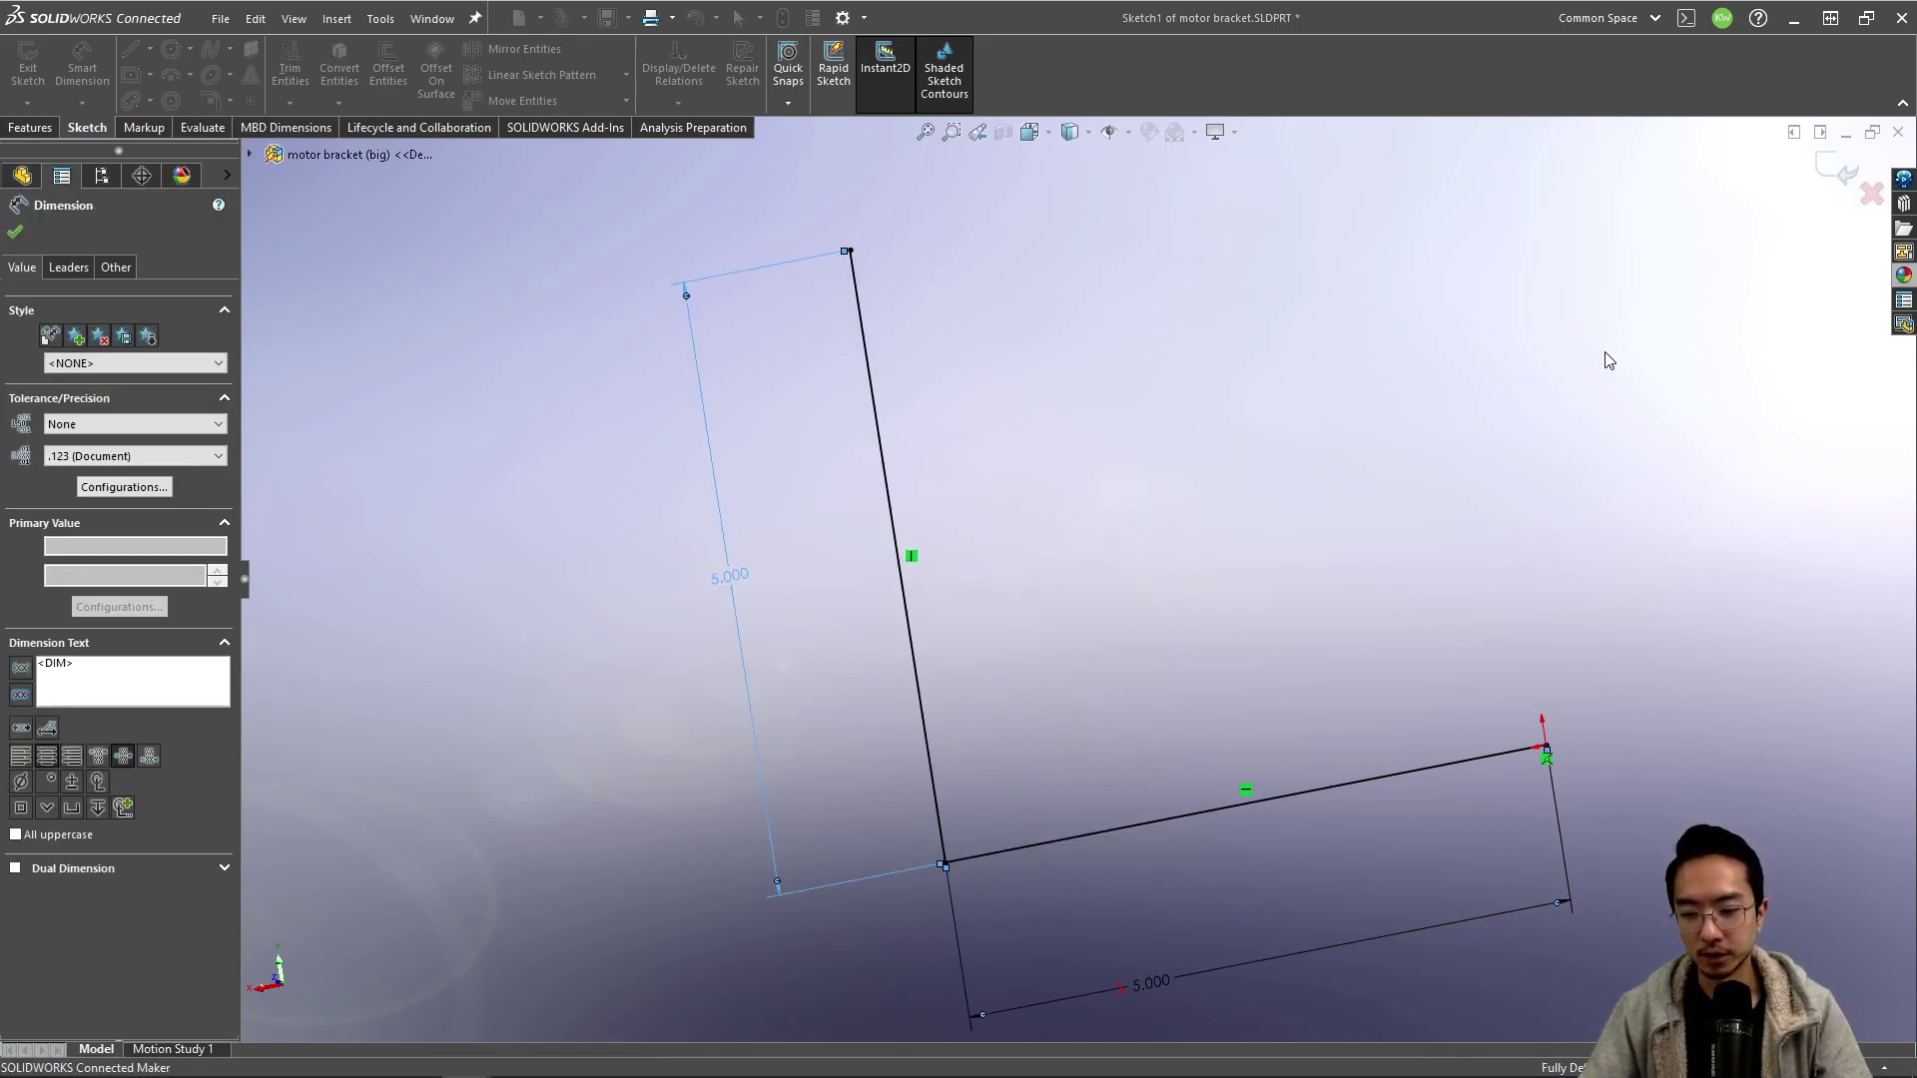
Exit the sketch, preview the small configuration, then reactivate big and orbit toward the front.
click(1829, 168)
click(1828, 167)
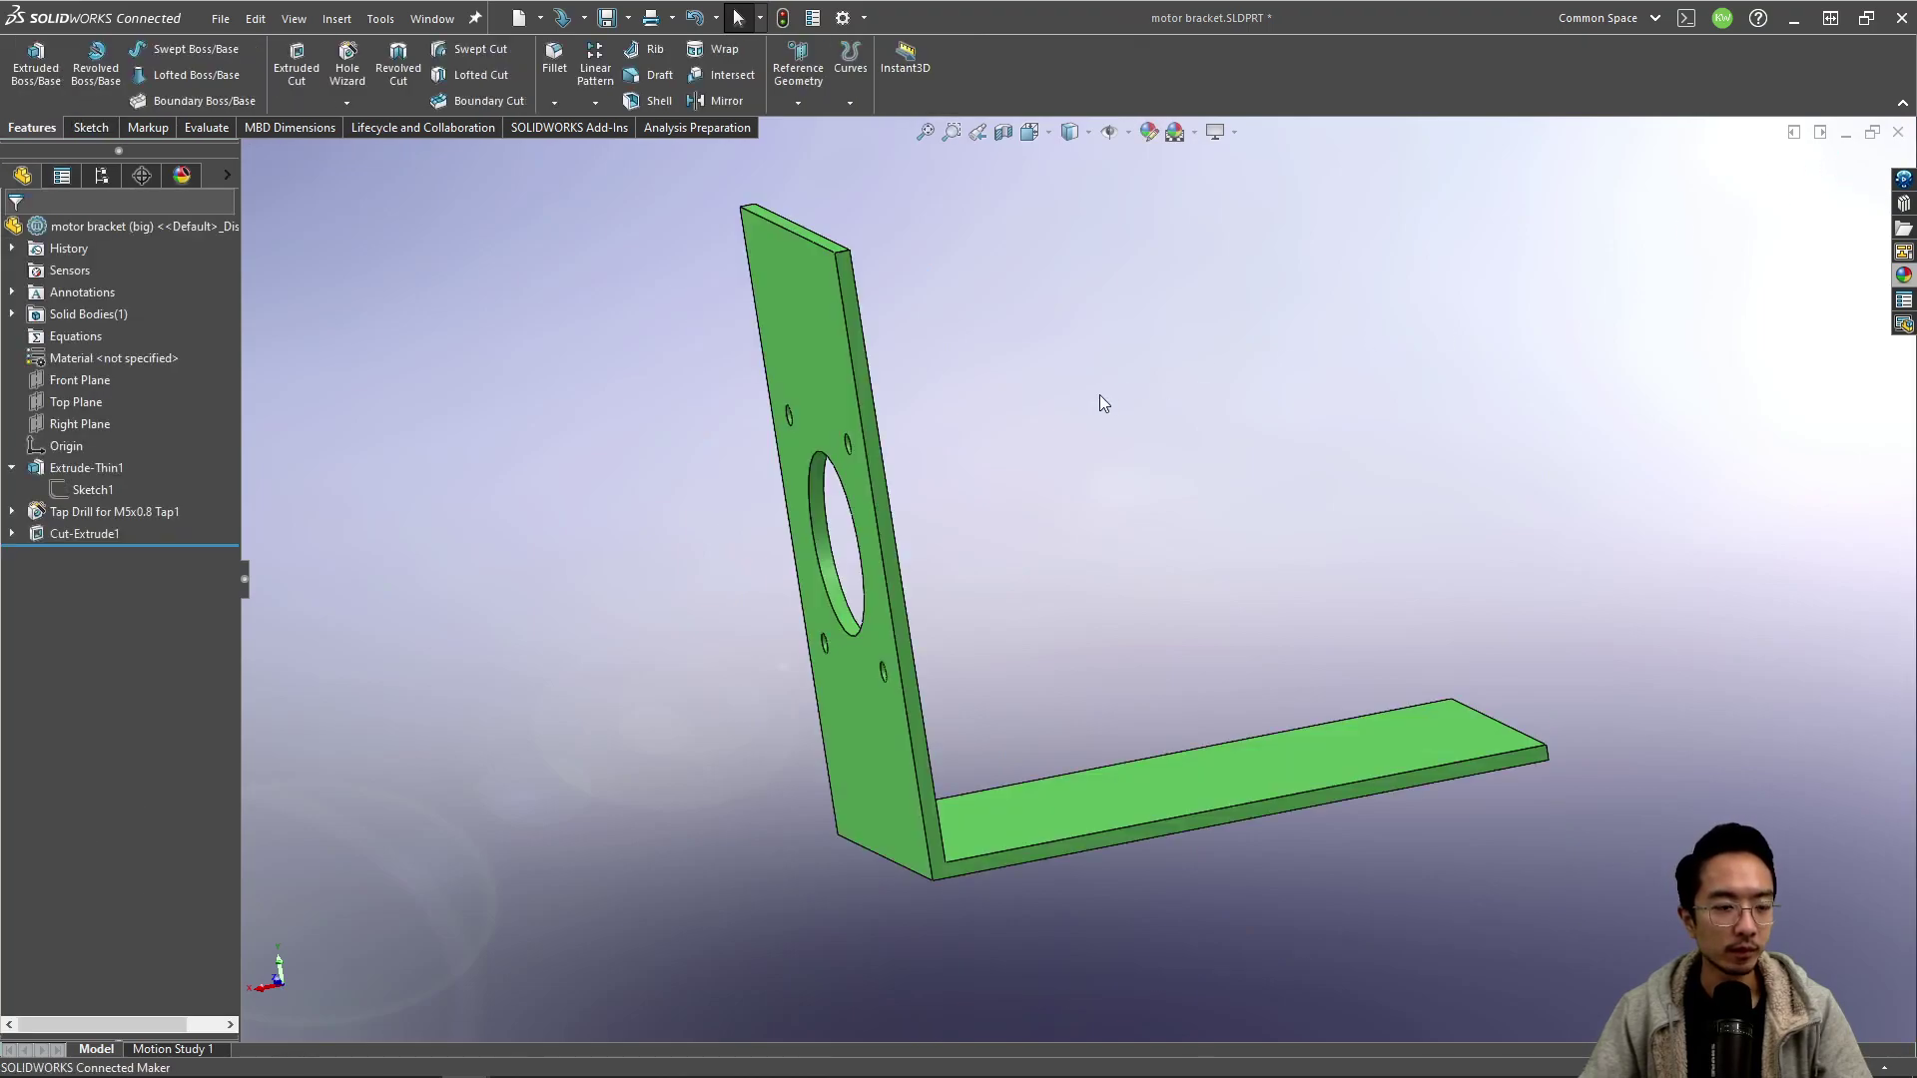
click(101, 175)
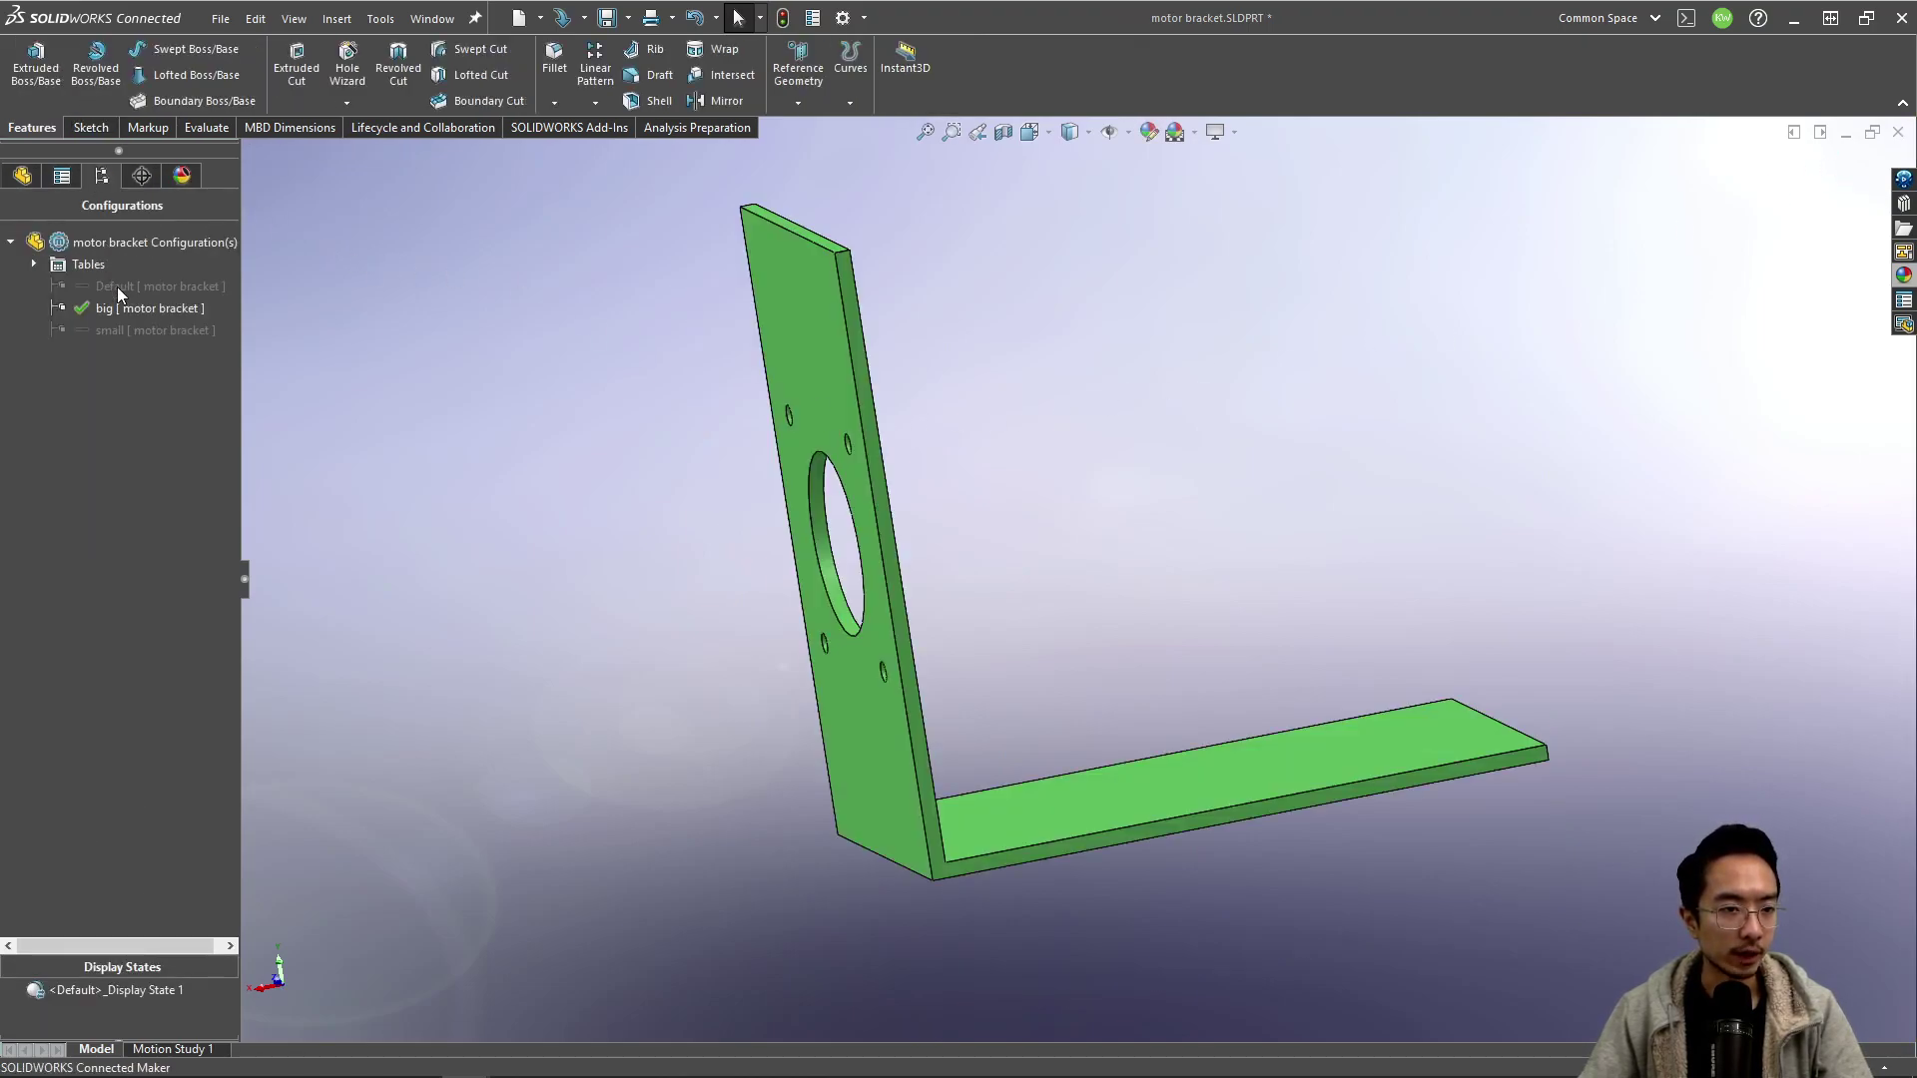
double_click(122, 330)
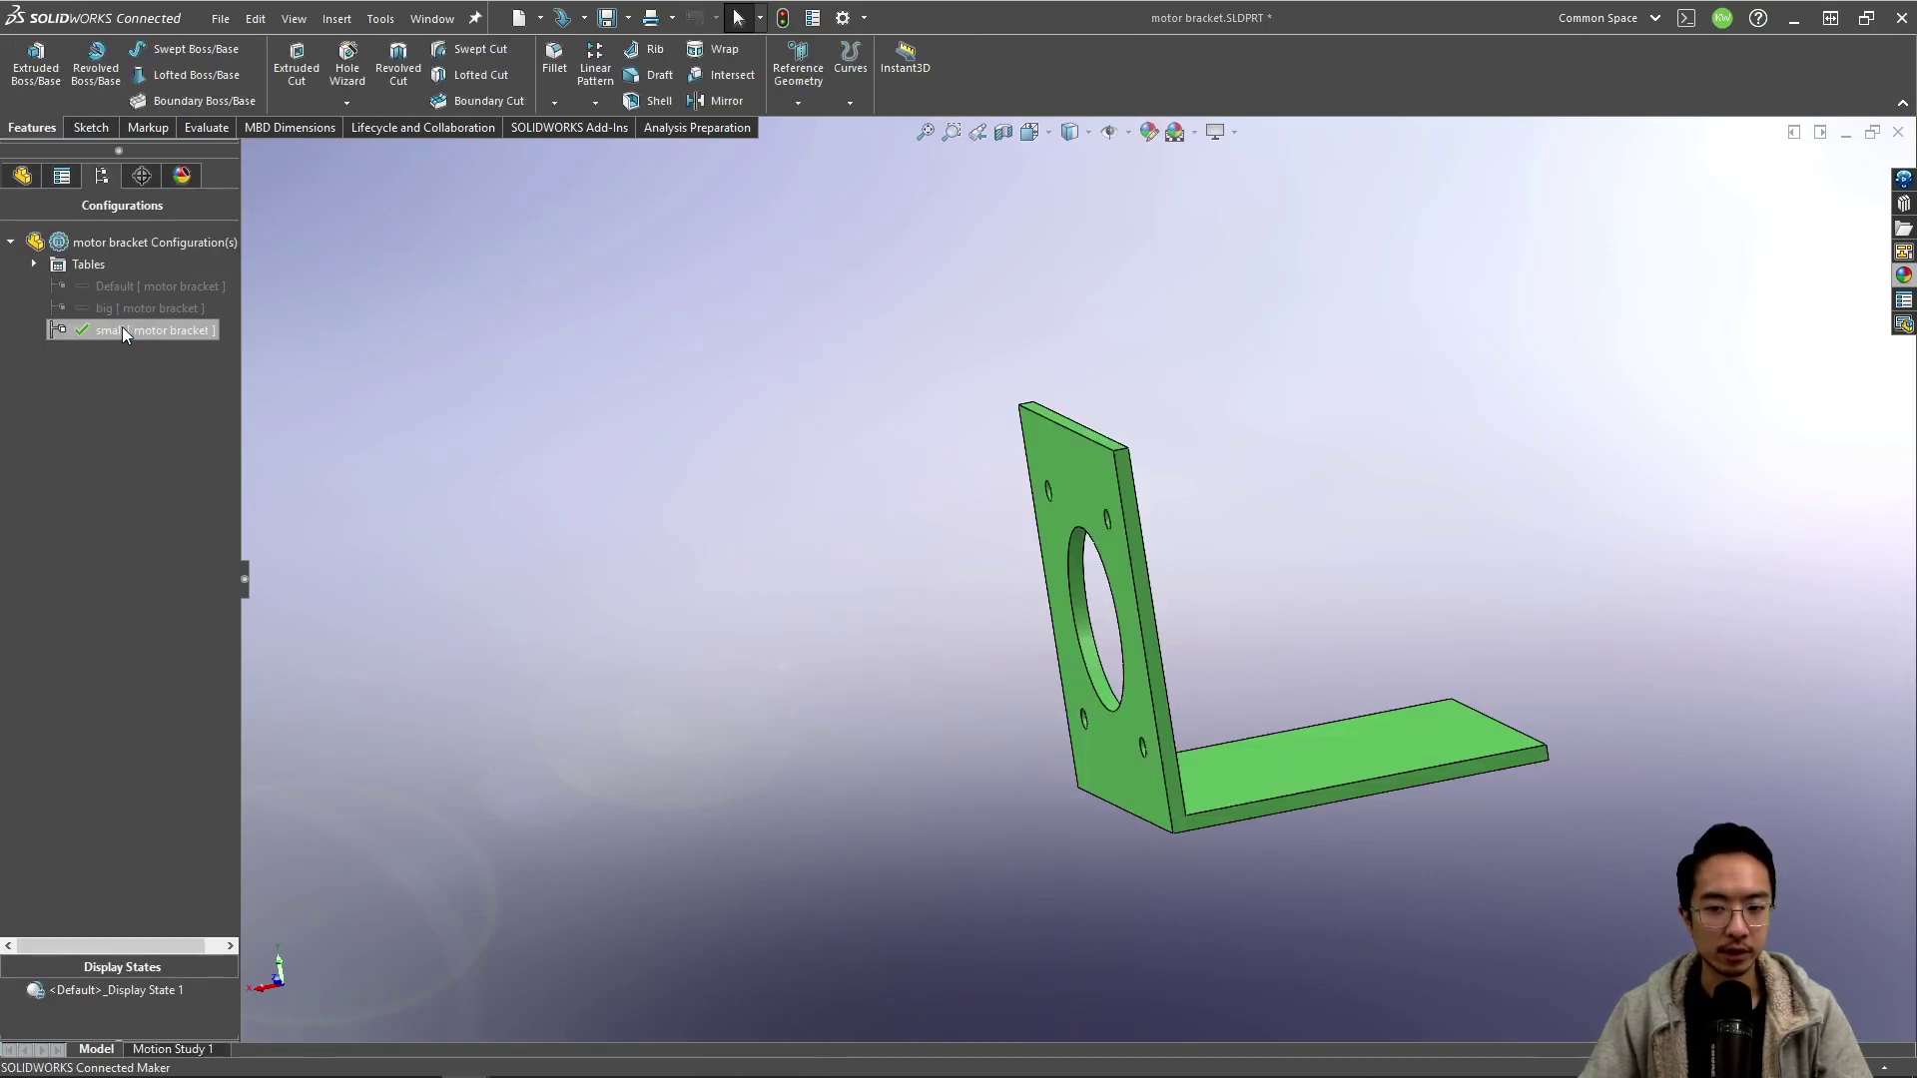
click(117, 310)
double_click(116, 311)
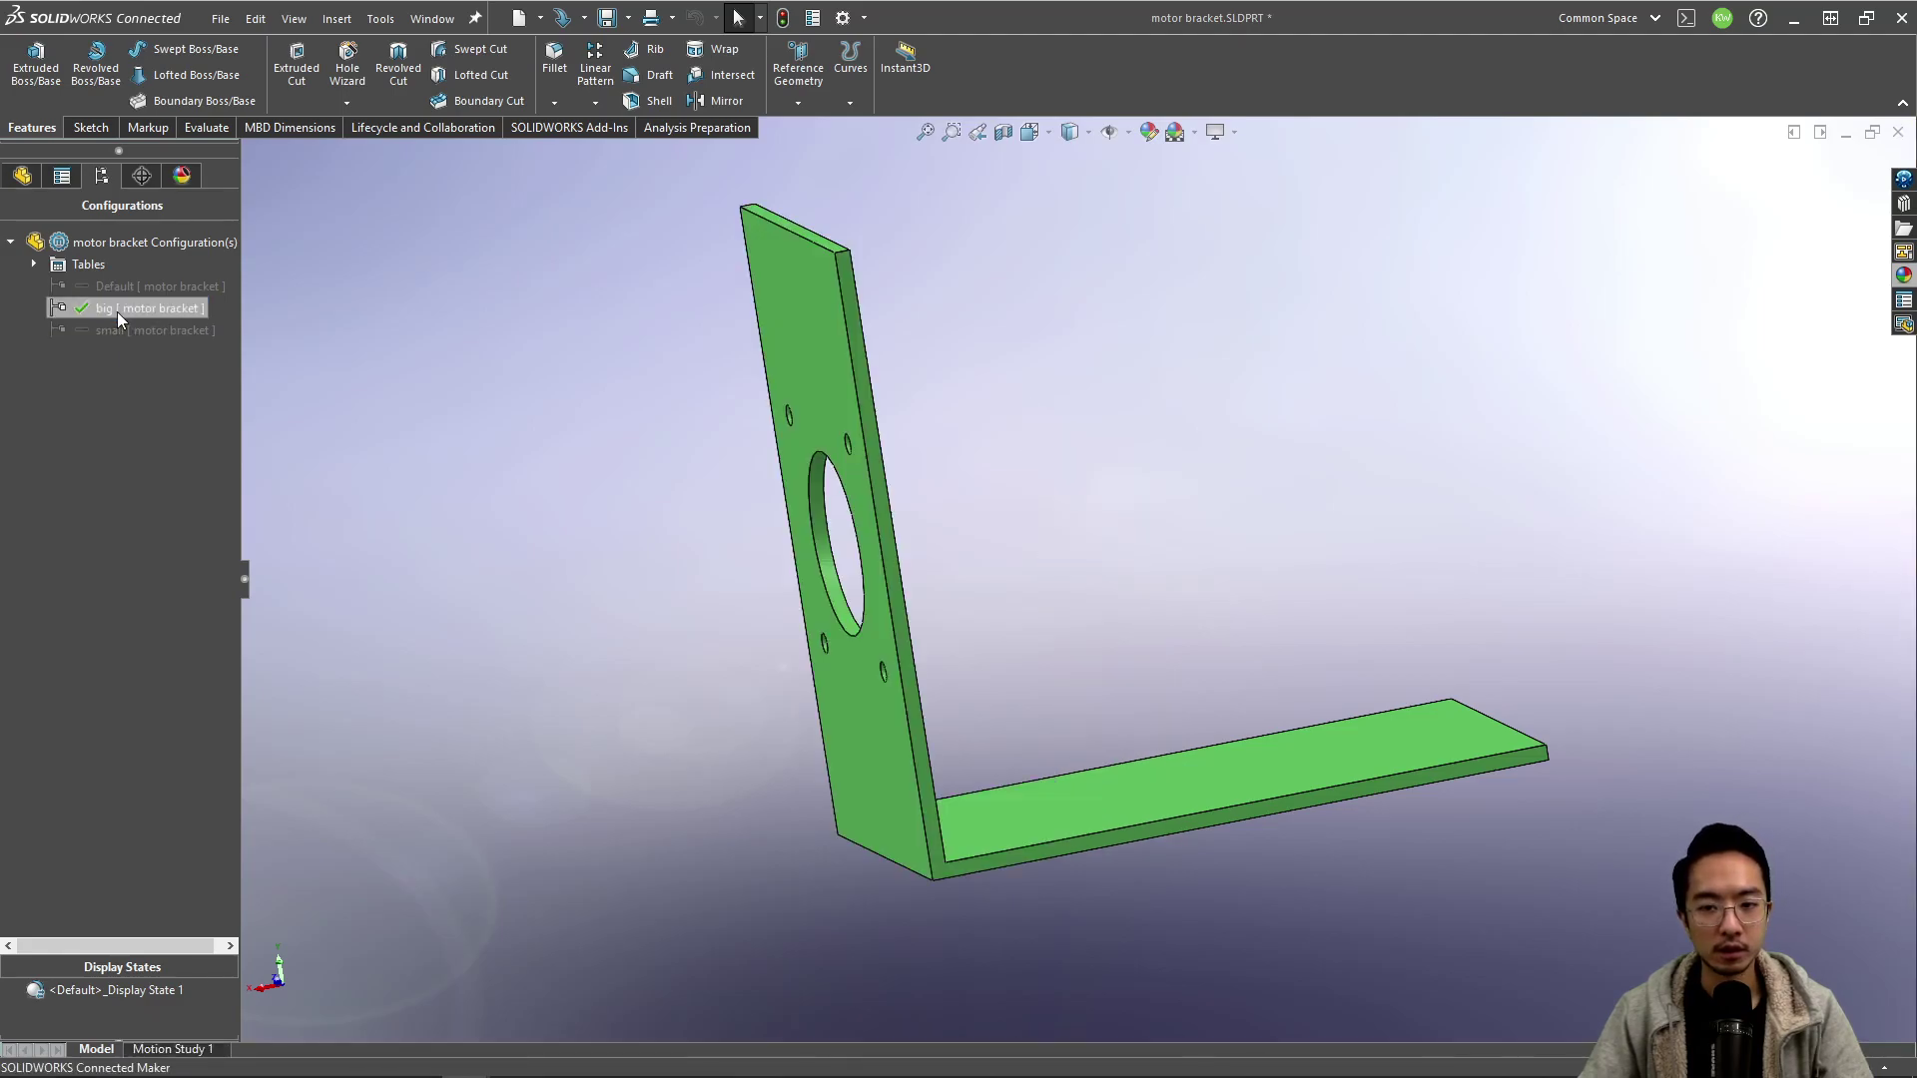
middle_drag(620, 447, 1056, 483)
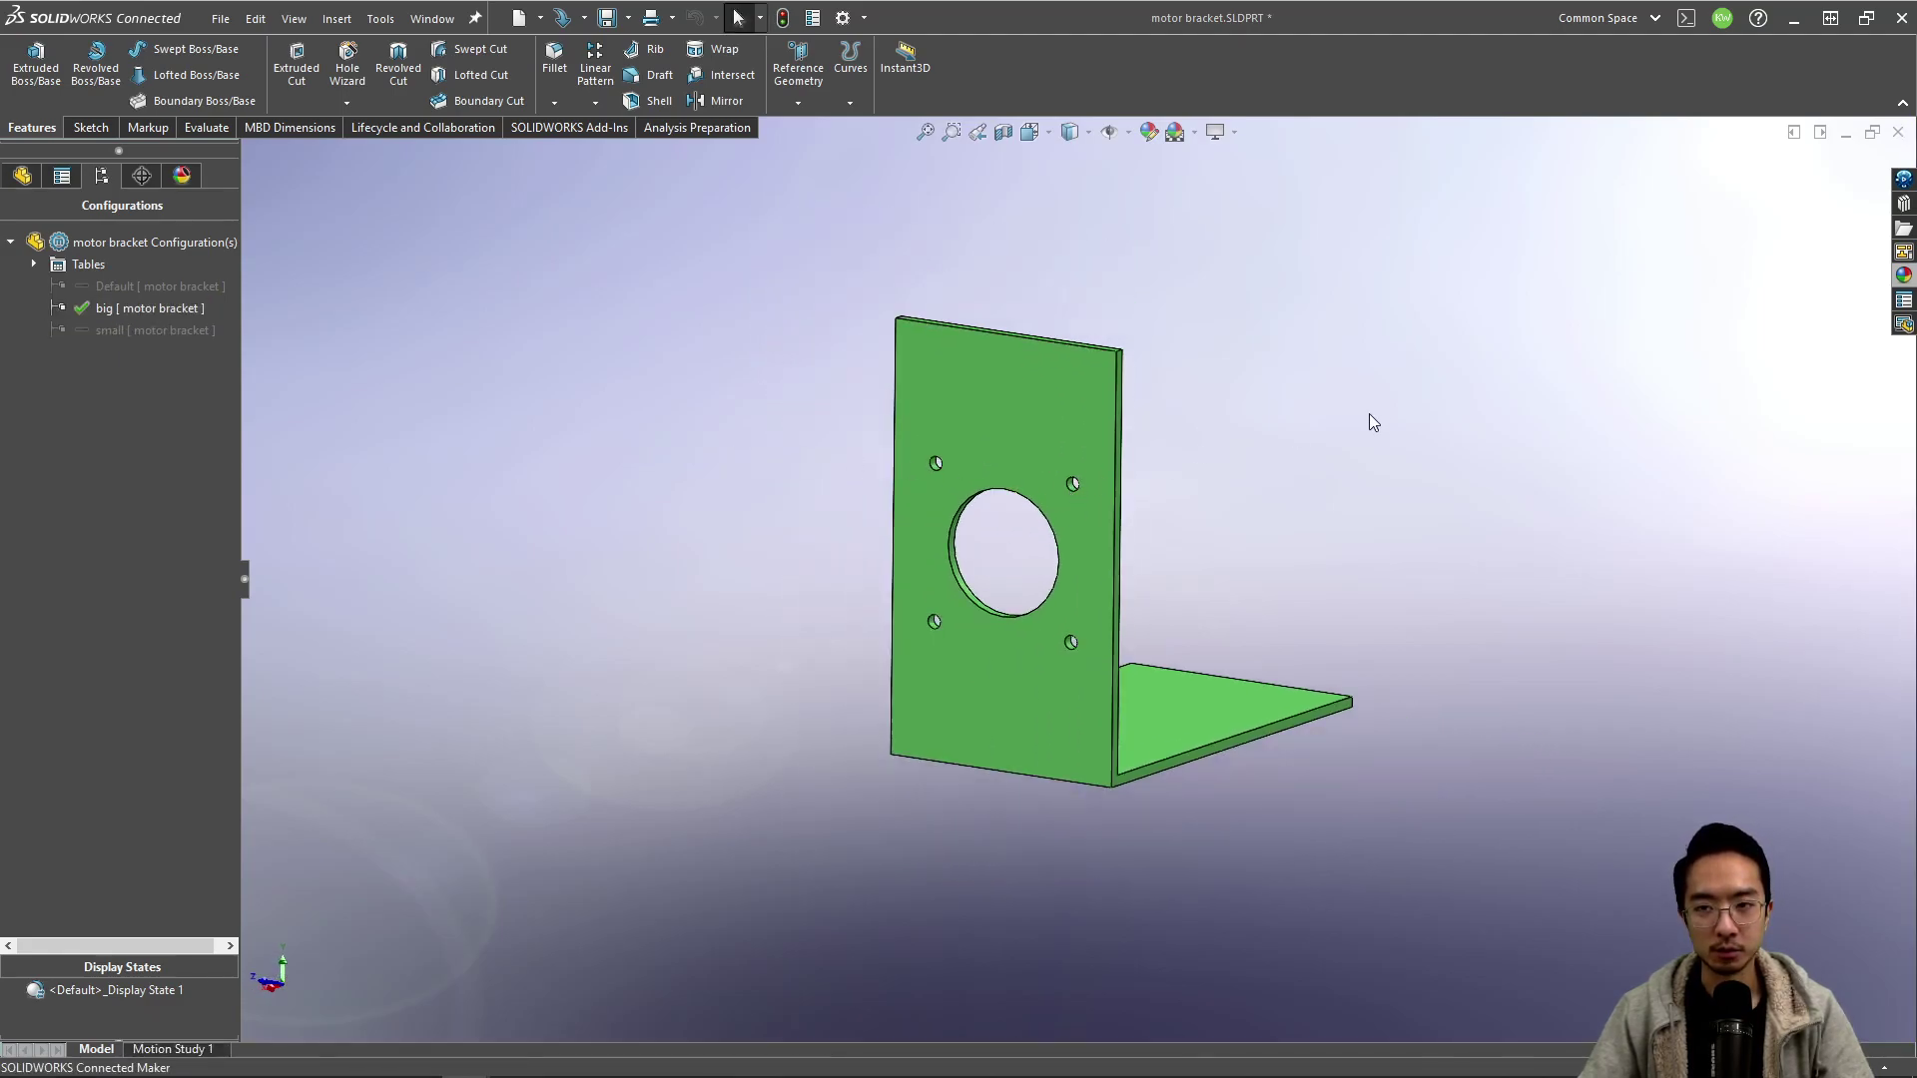
Return to the motor assembly and set the bracket component to its big configuration.
click(1846, 132)
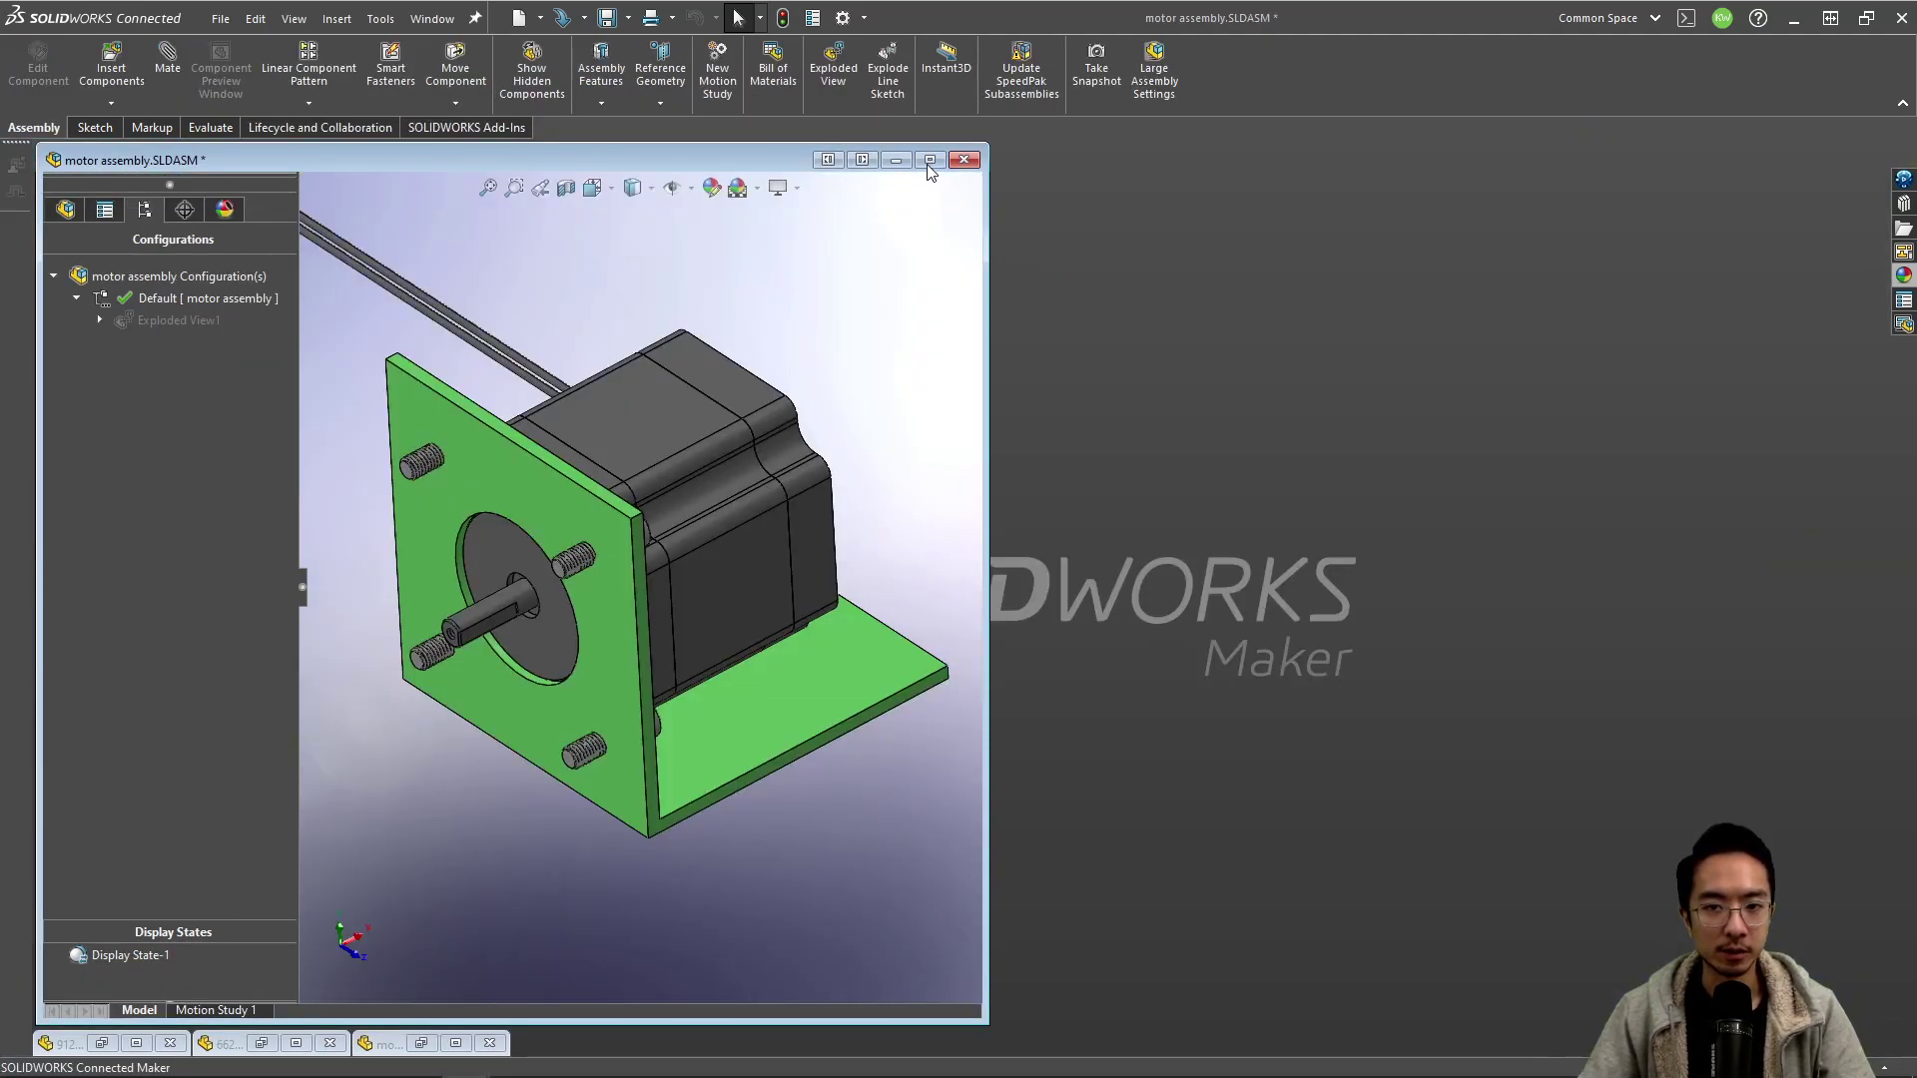
click(911, 161)
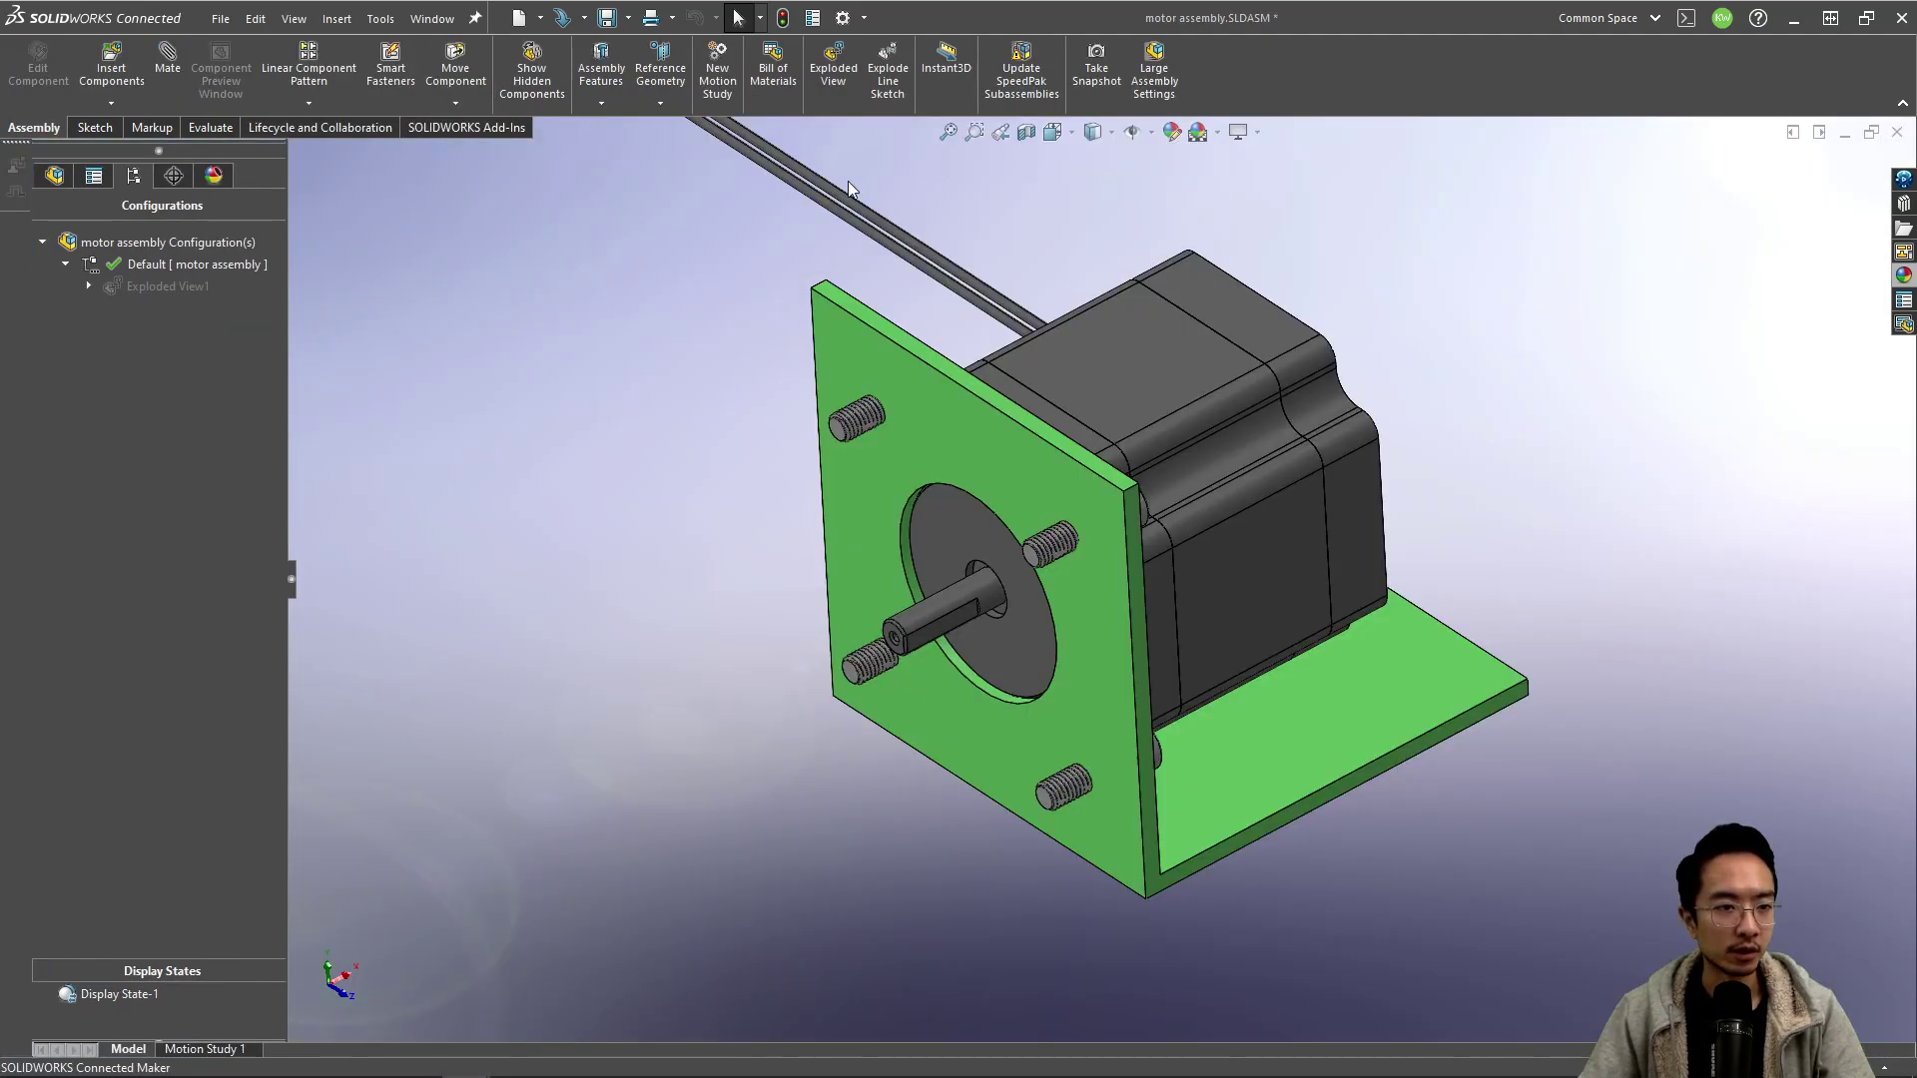
click(54, 176)
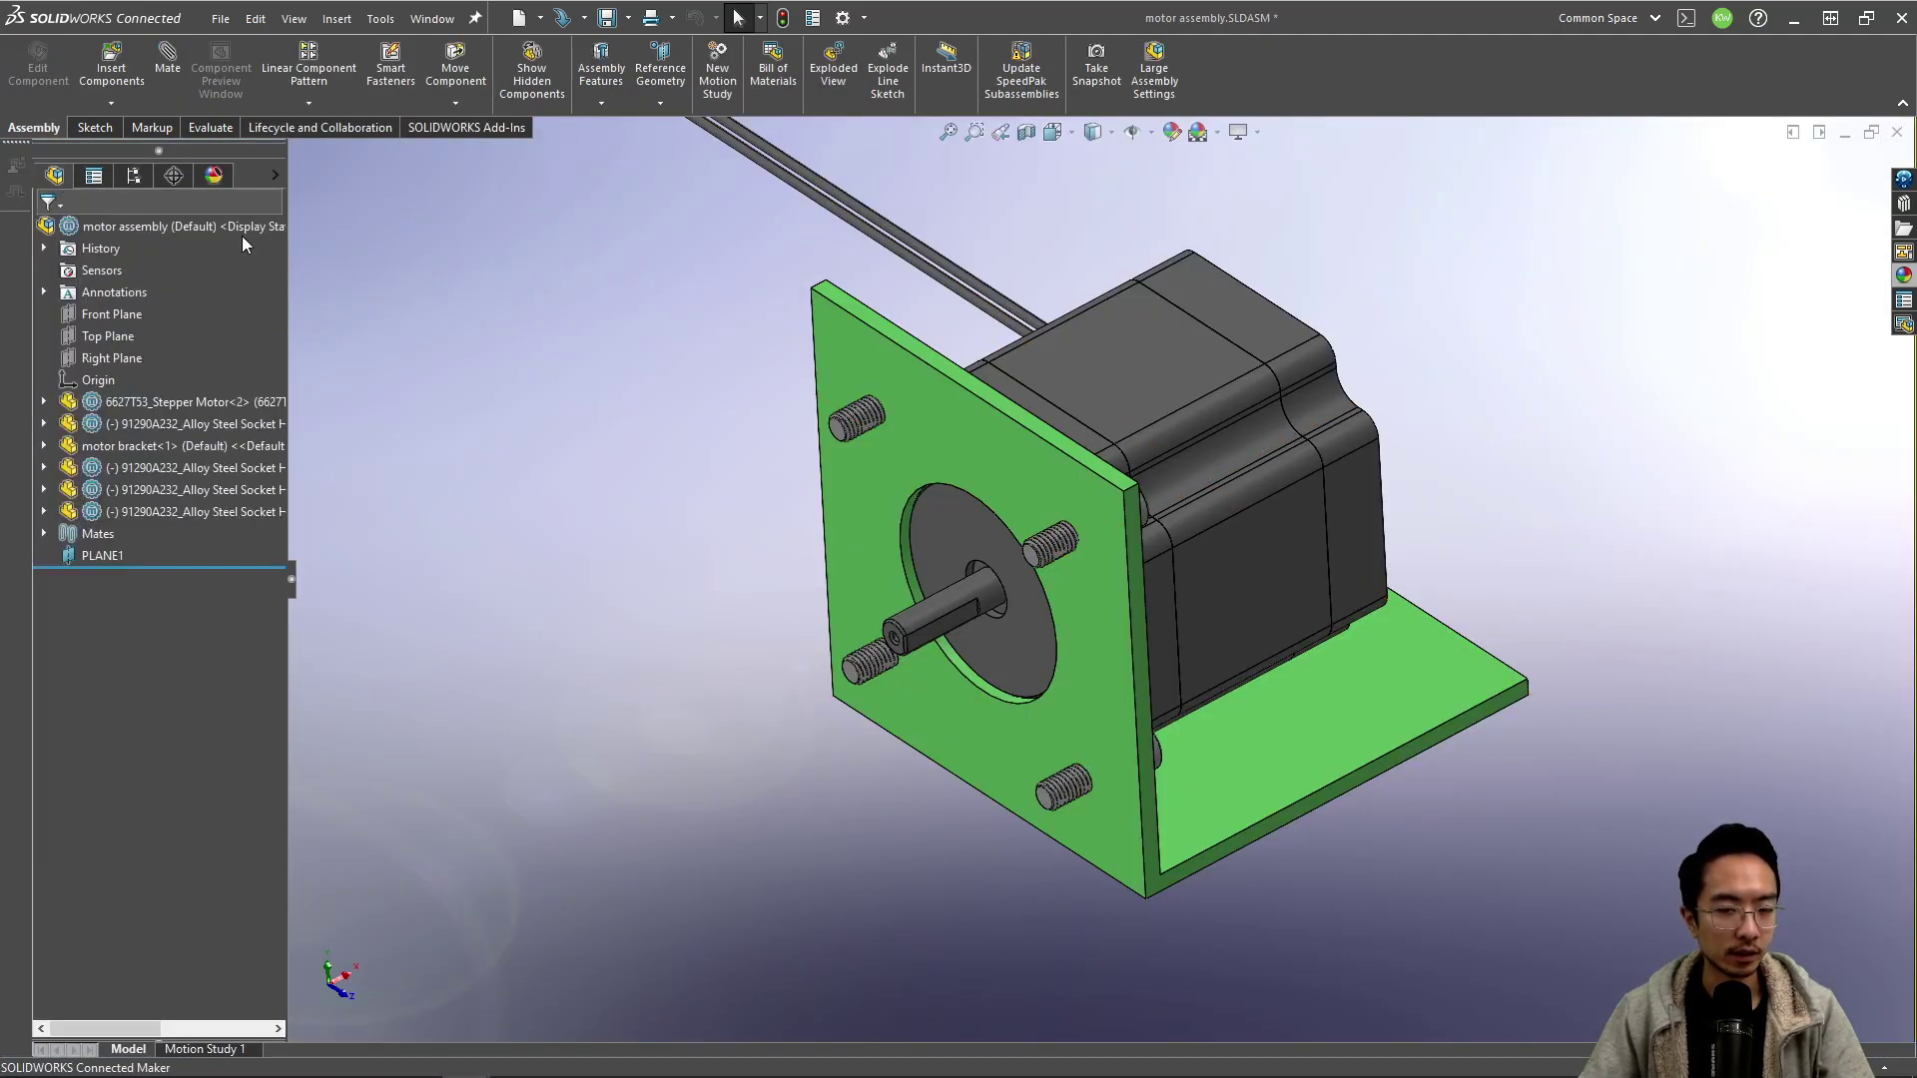
right_click(918, 398)
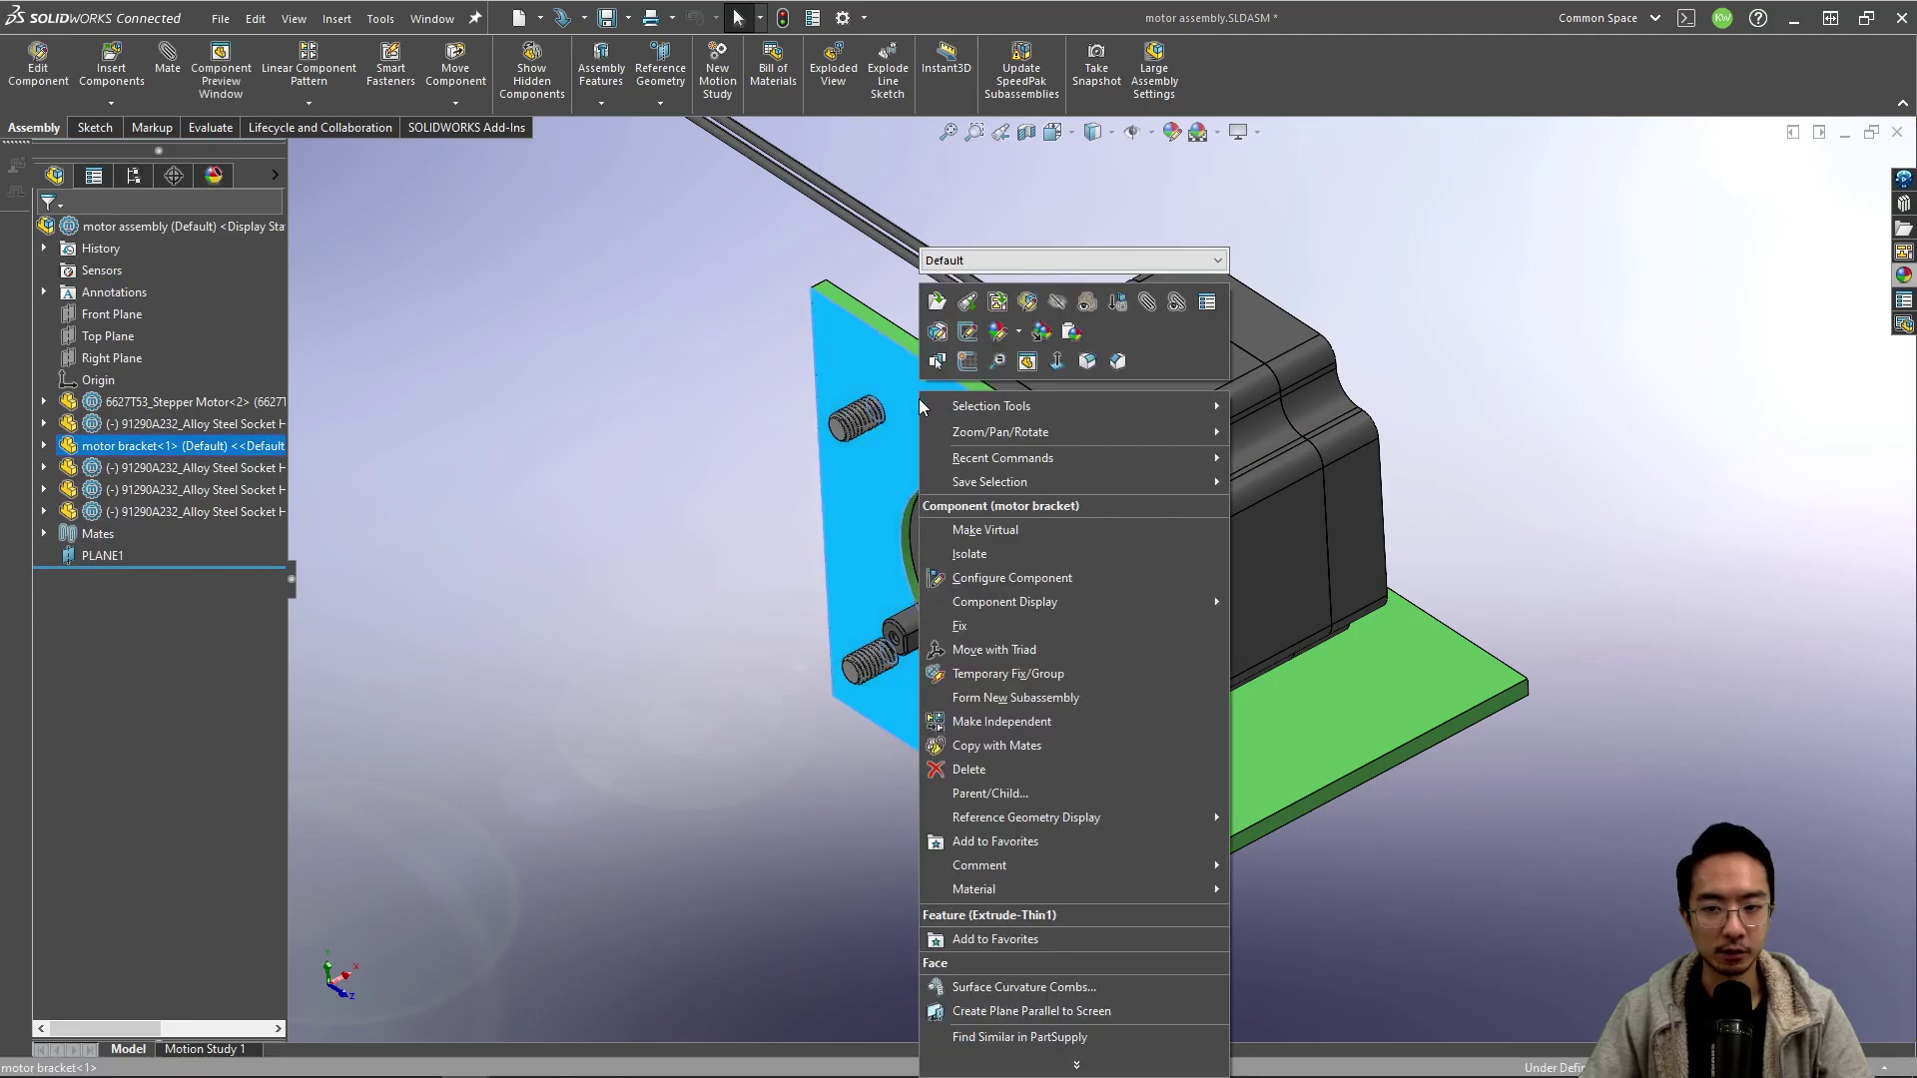
click(998, 260)
click(996, 291)
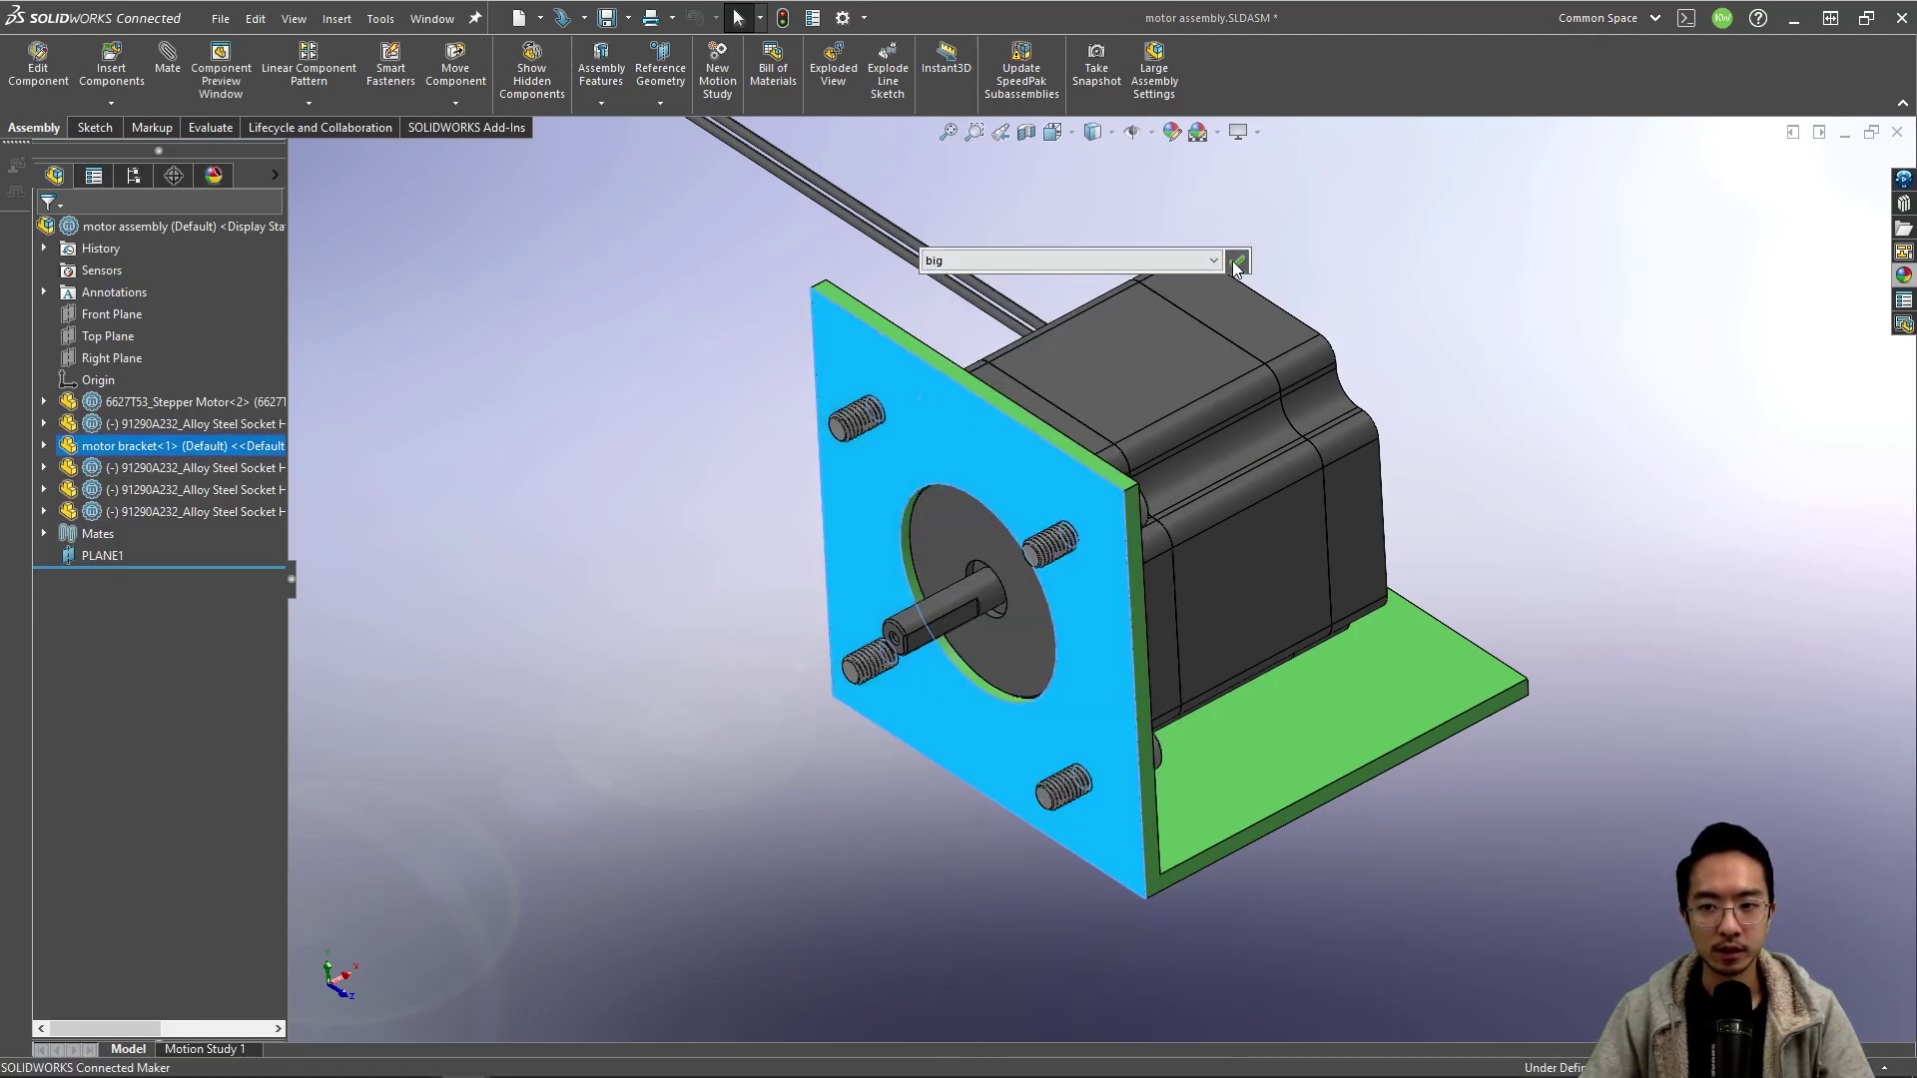
Switch the bracket component back to its small configuration.
right_click(735, 429)
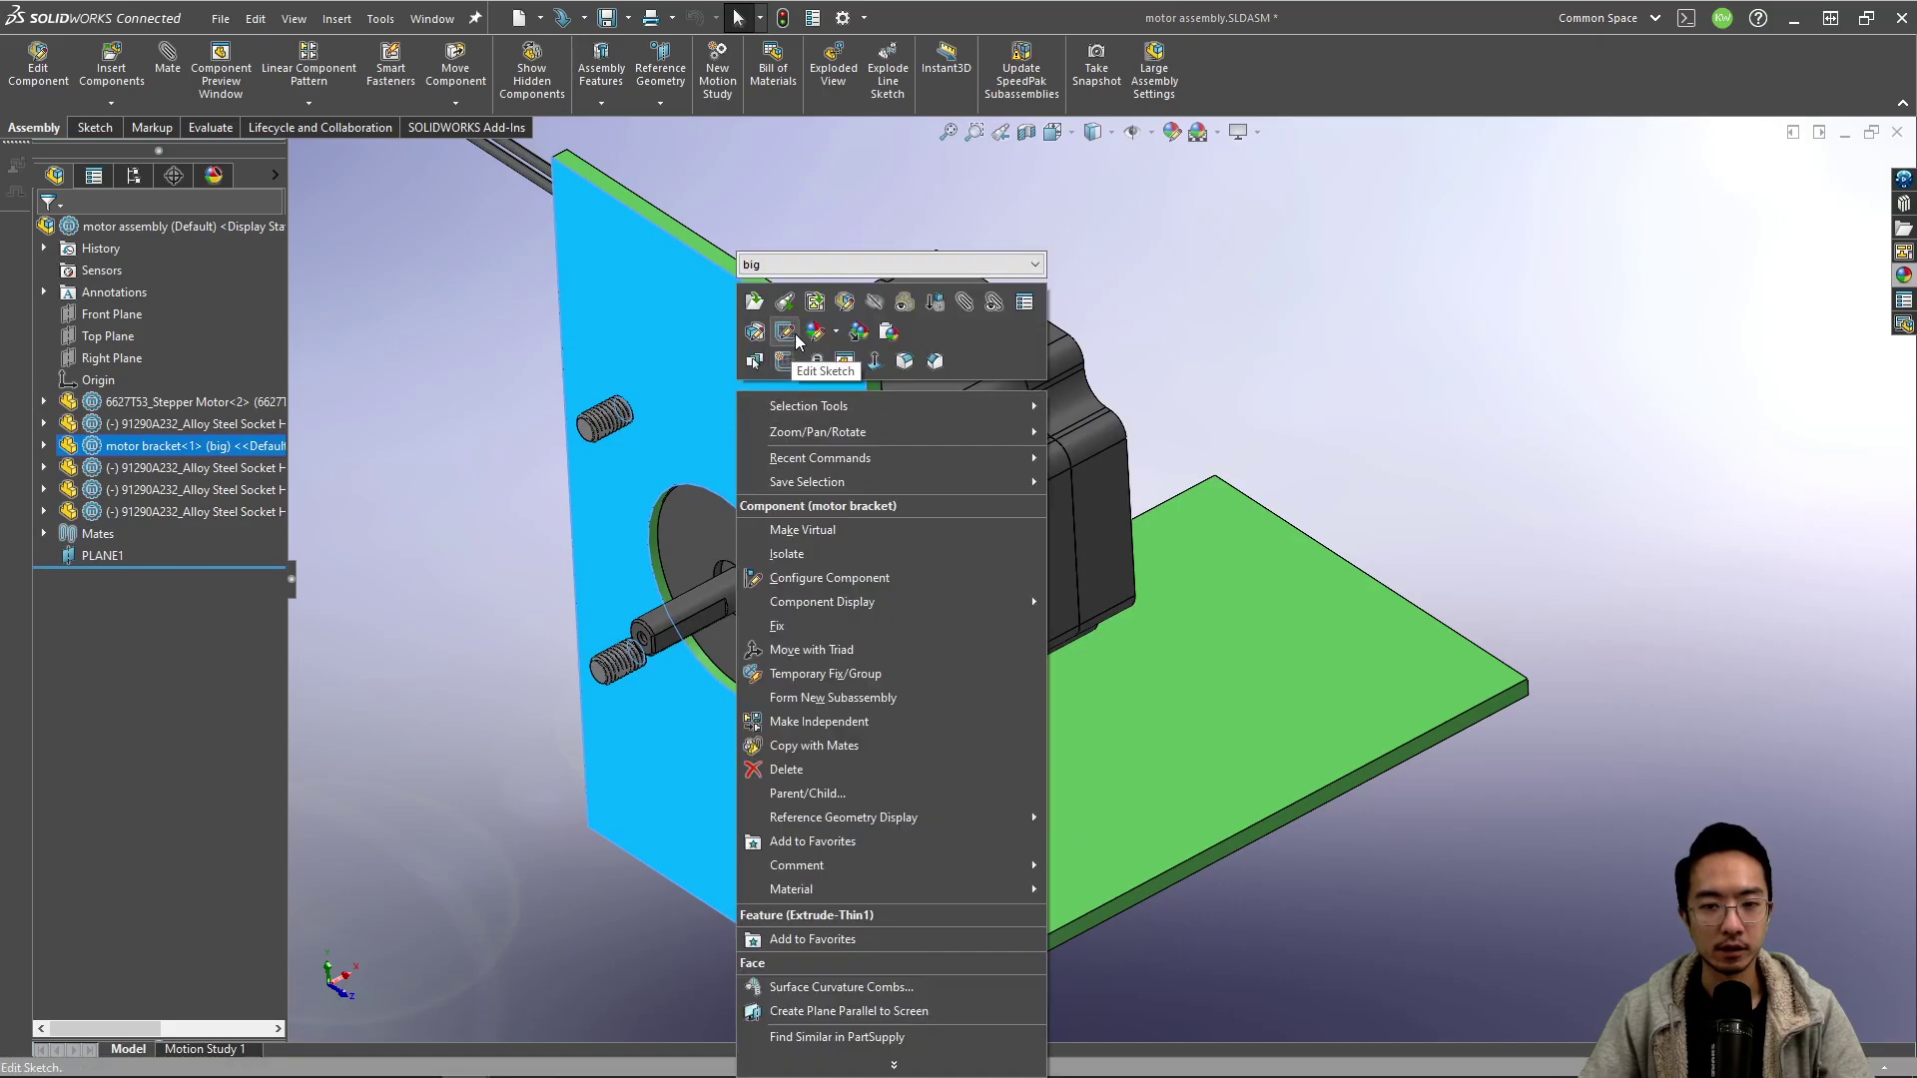
click(834, 266)
click(794, 309)
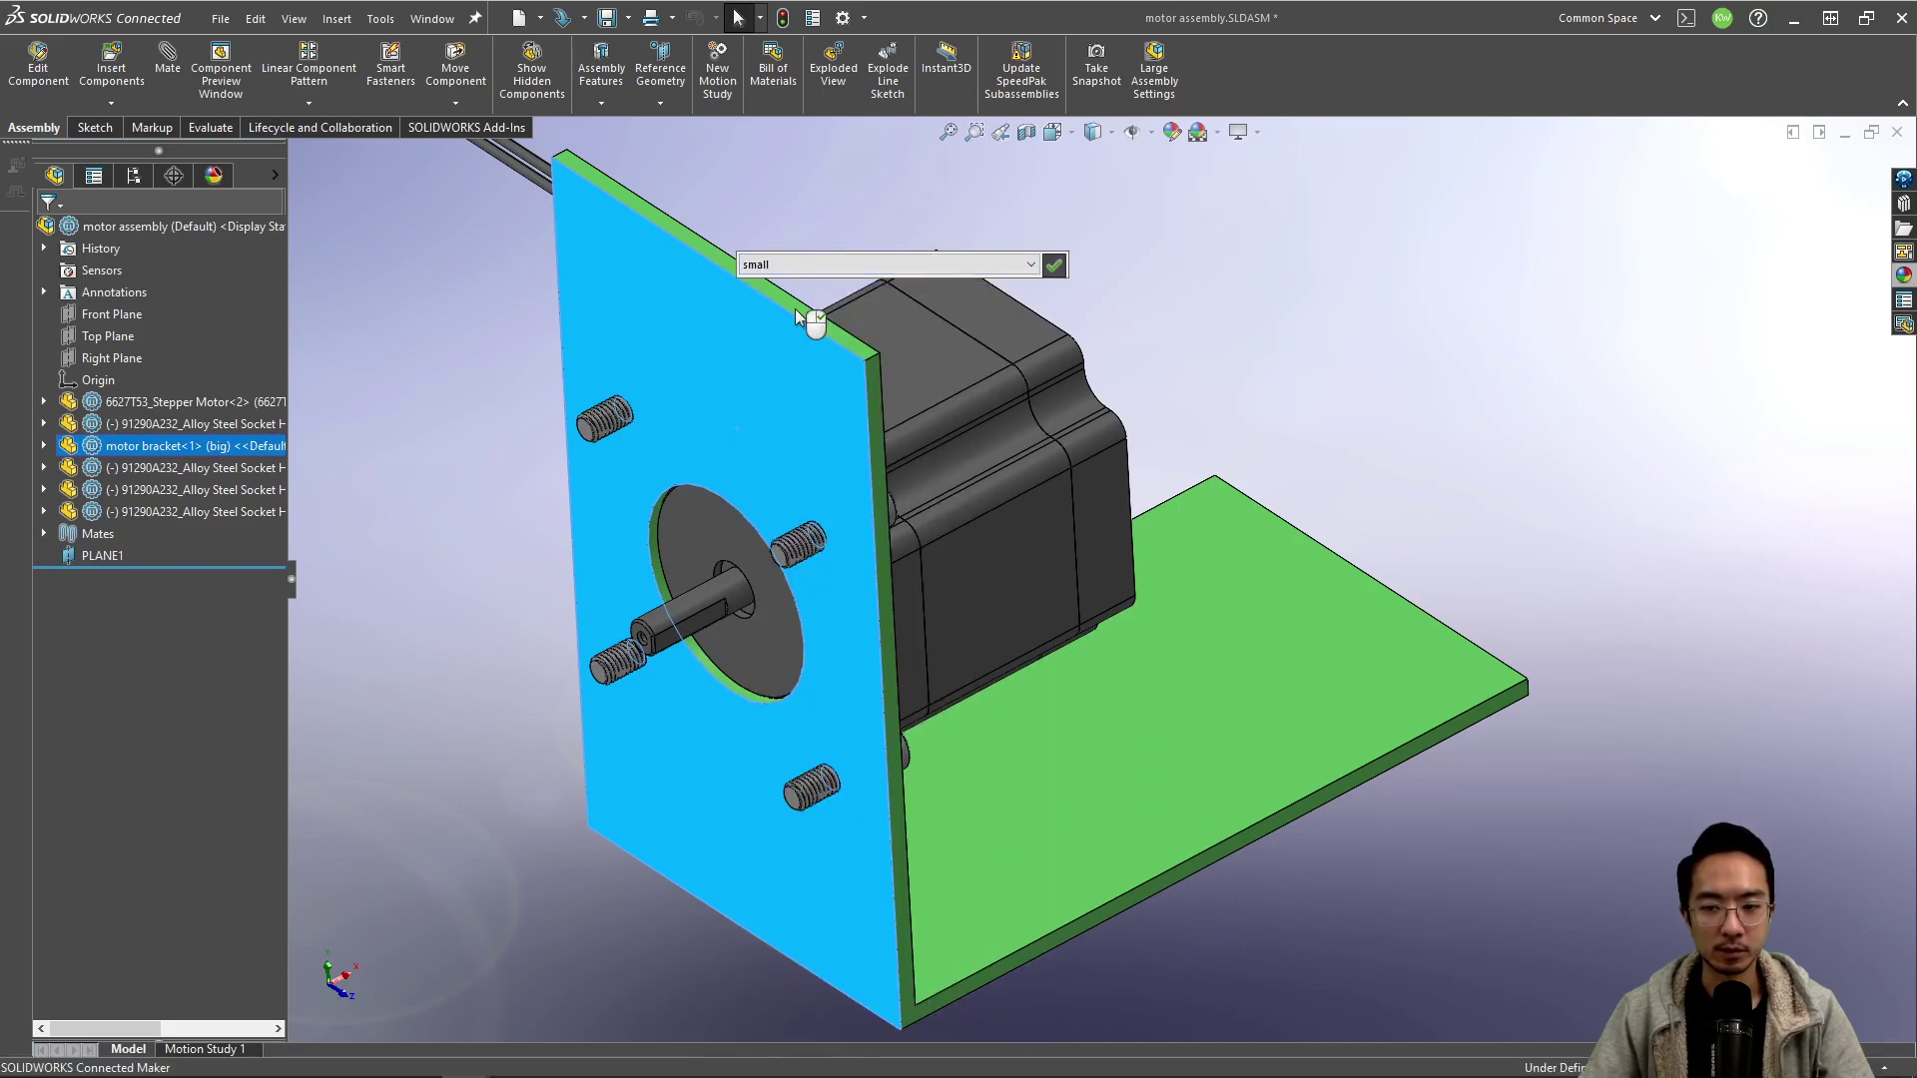
right_click(794, 308)
click(547, 386)
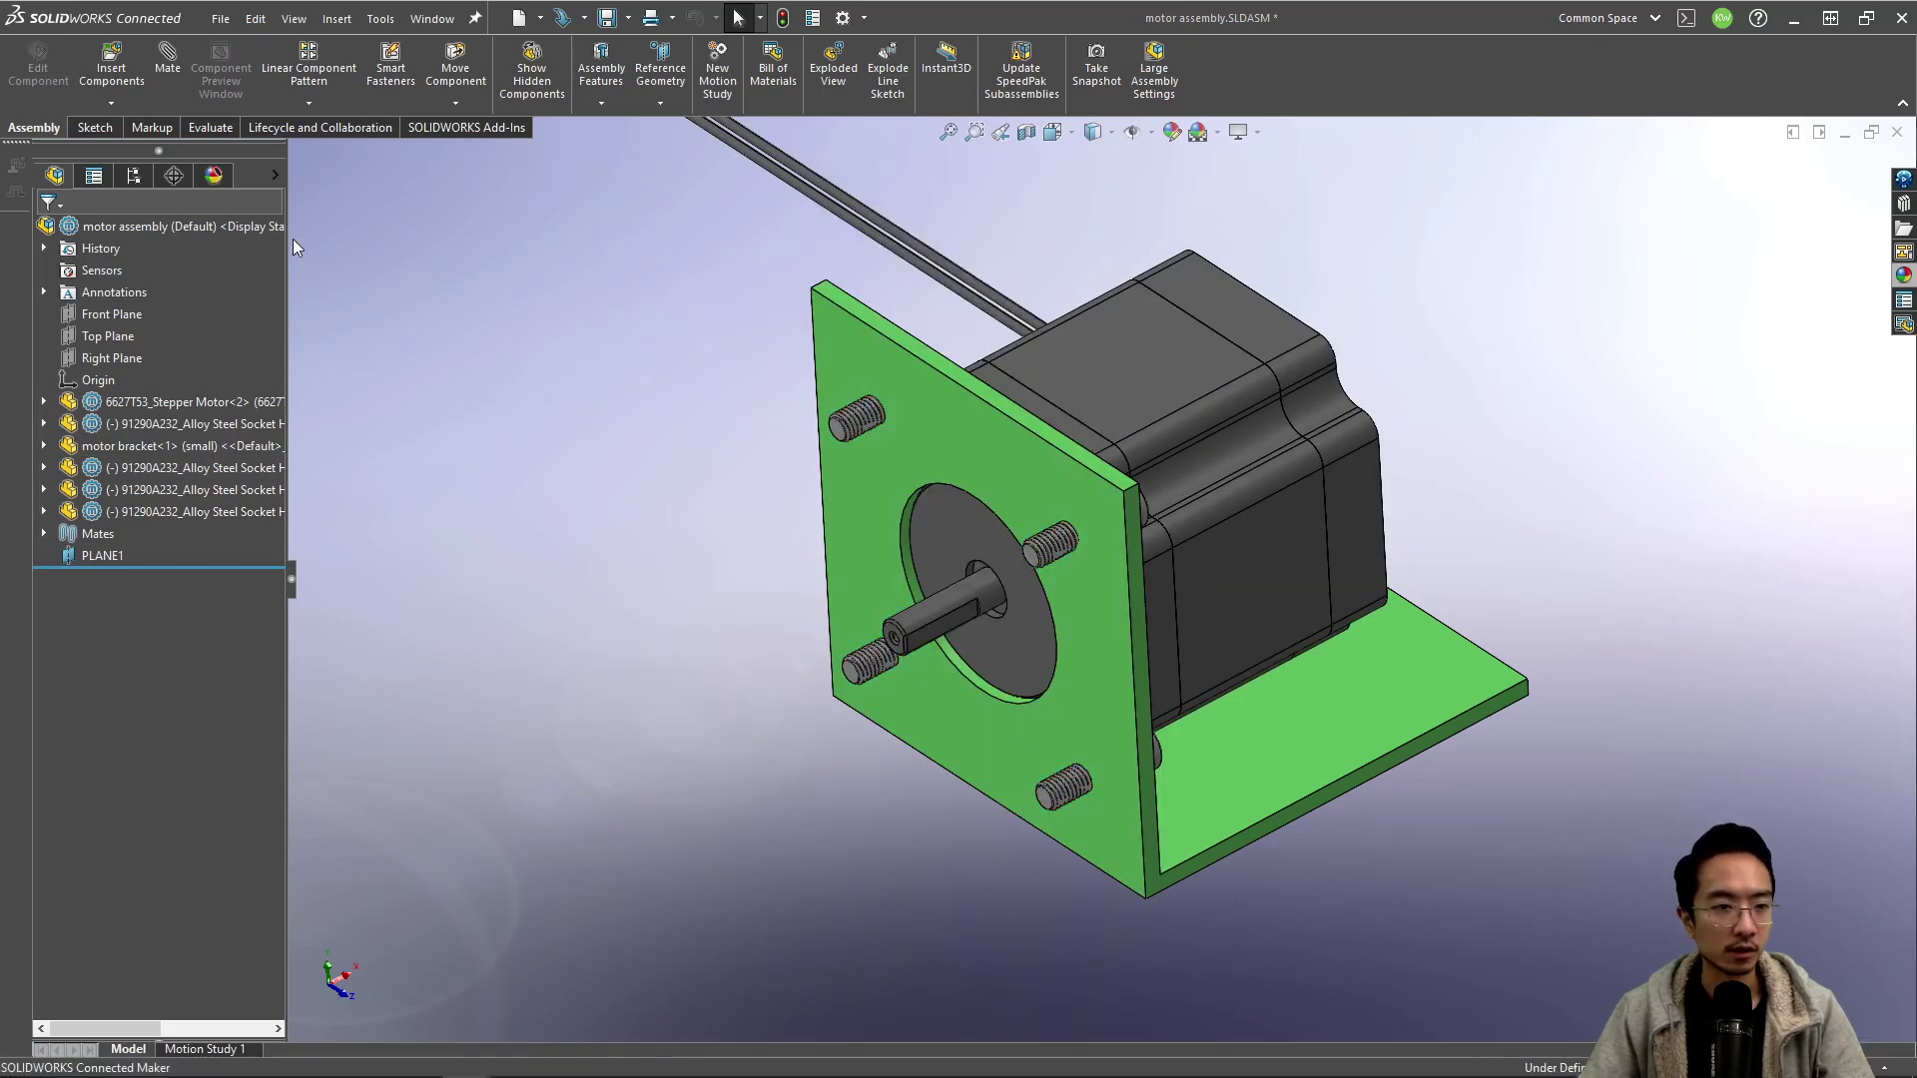
click(136, 178)
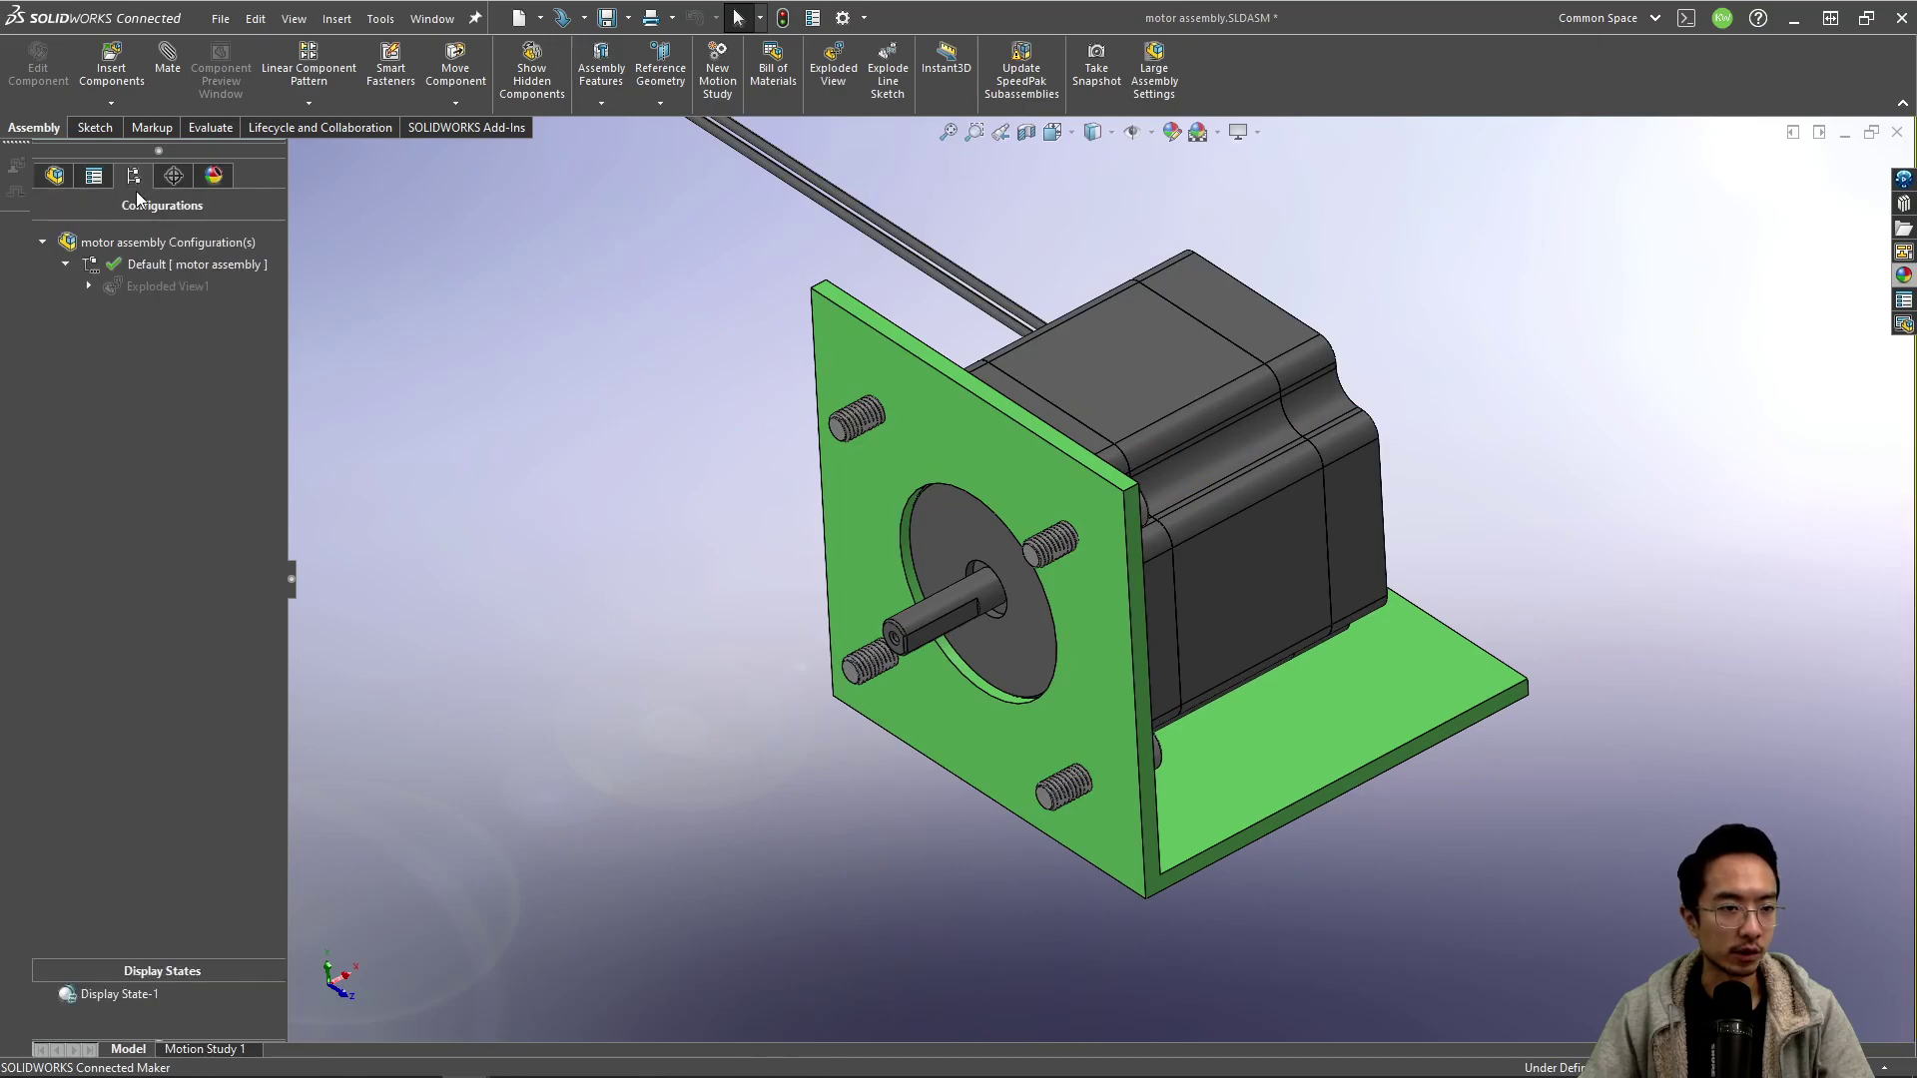
Add an assembly configuration named big.
right_click(139, 248)
click(207, 286)
text(big)
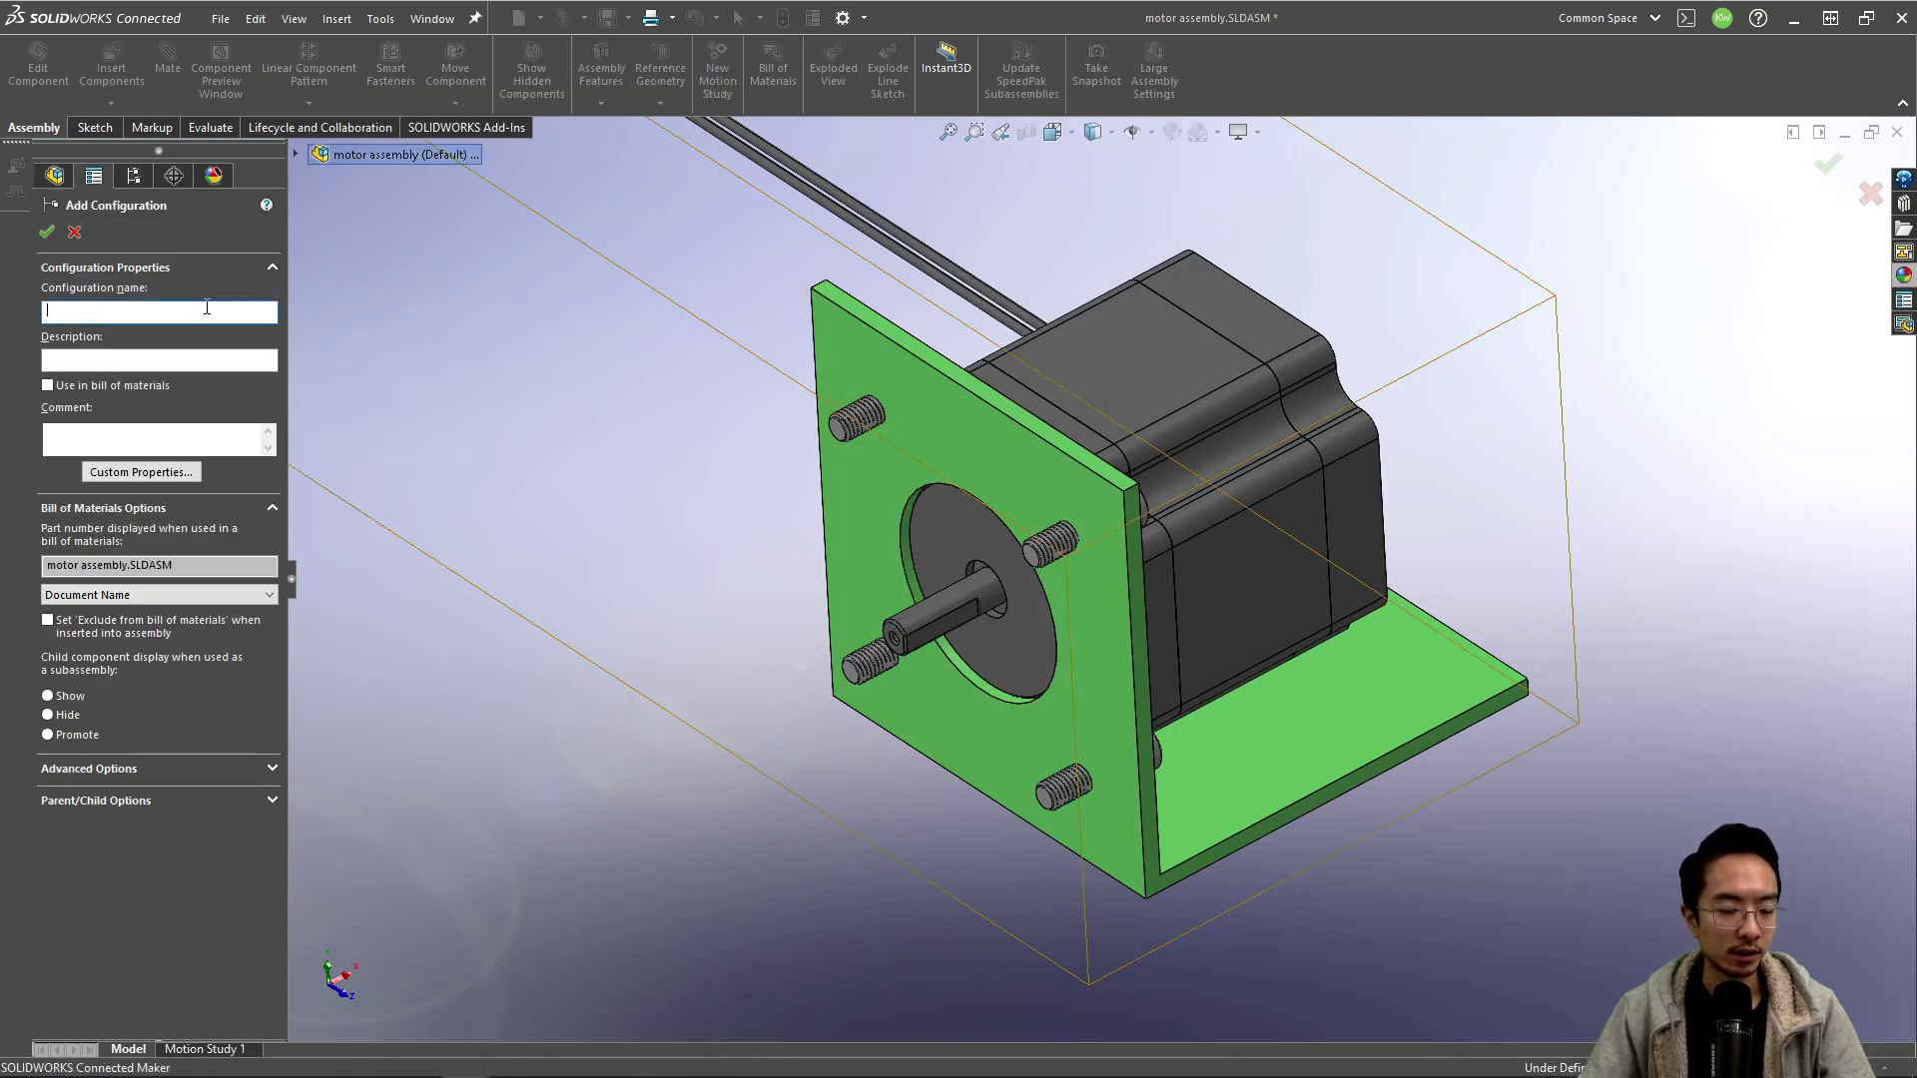
click(47, 231)
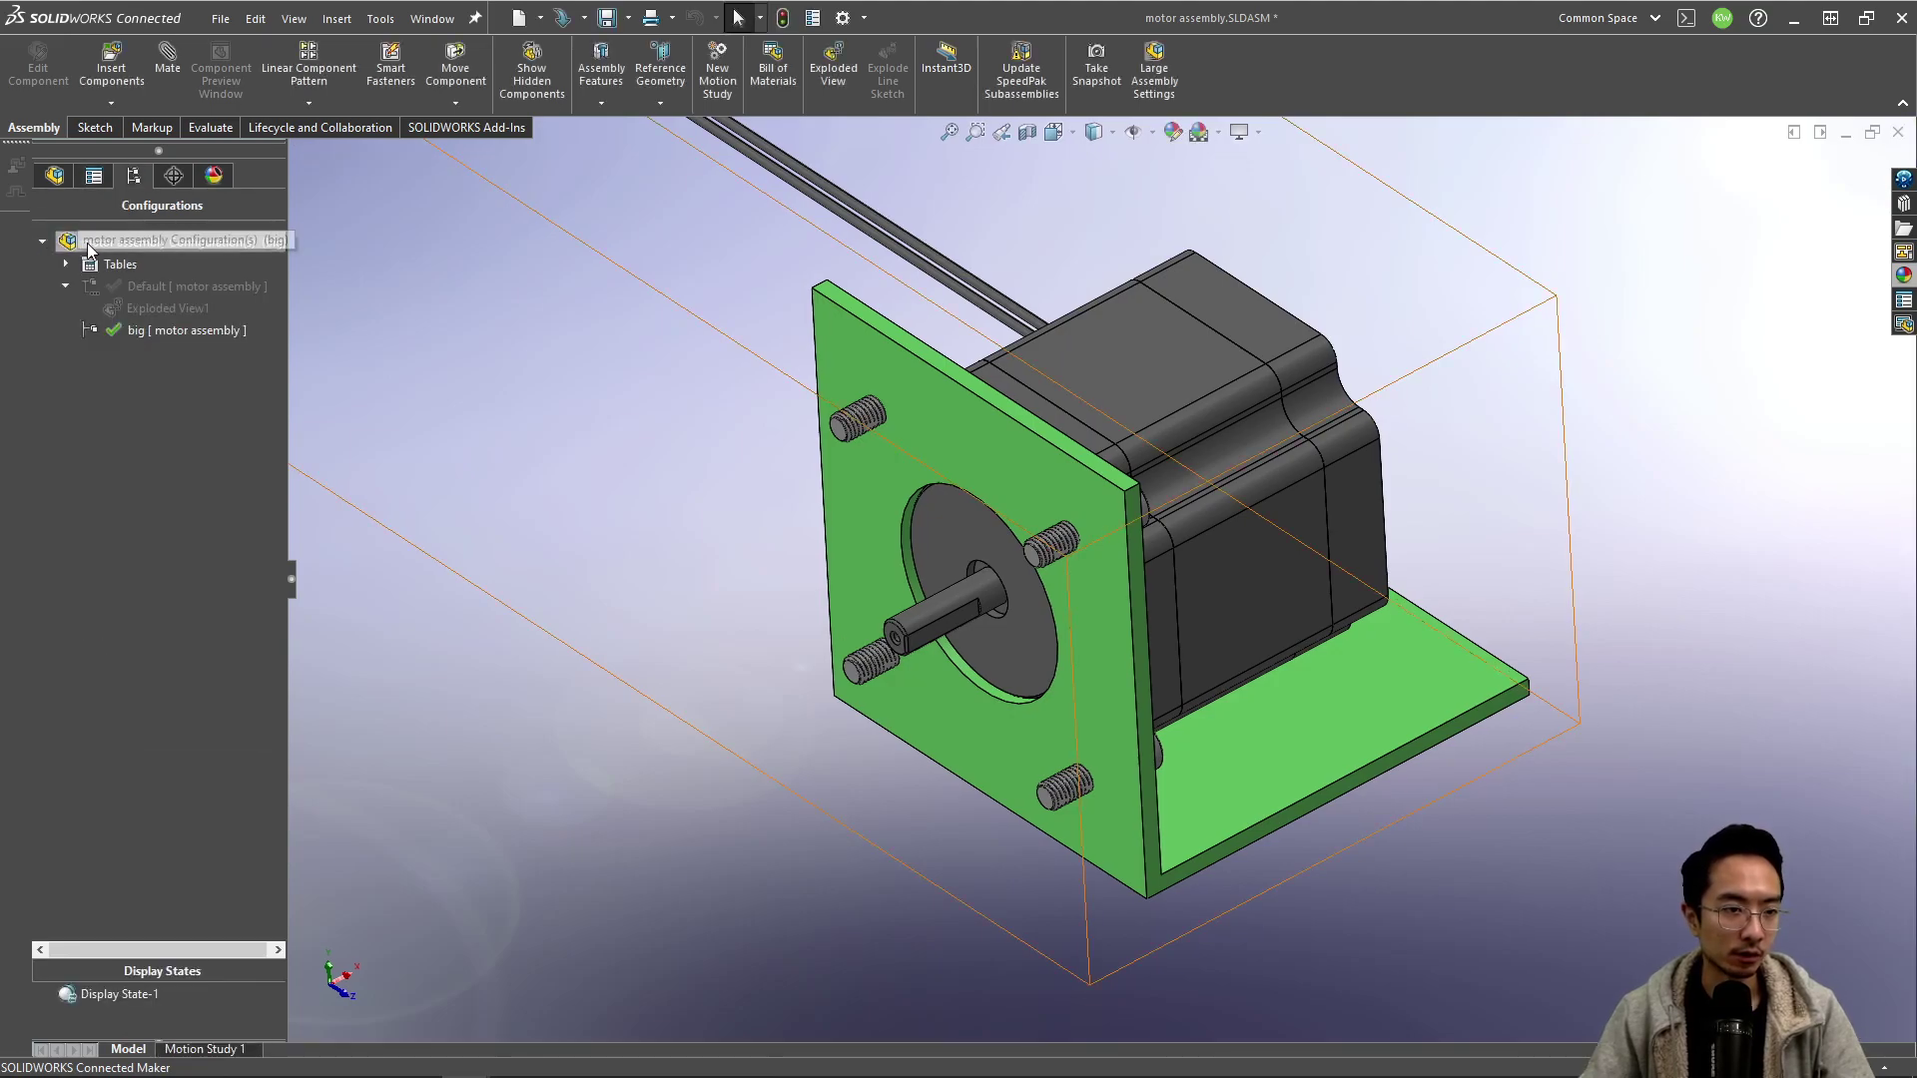
Add a second assembly configuration named small, leaving it active.
right_click(88, 248)
click(148, 279)
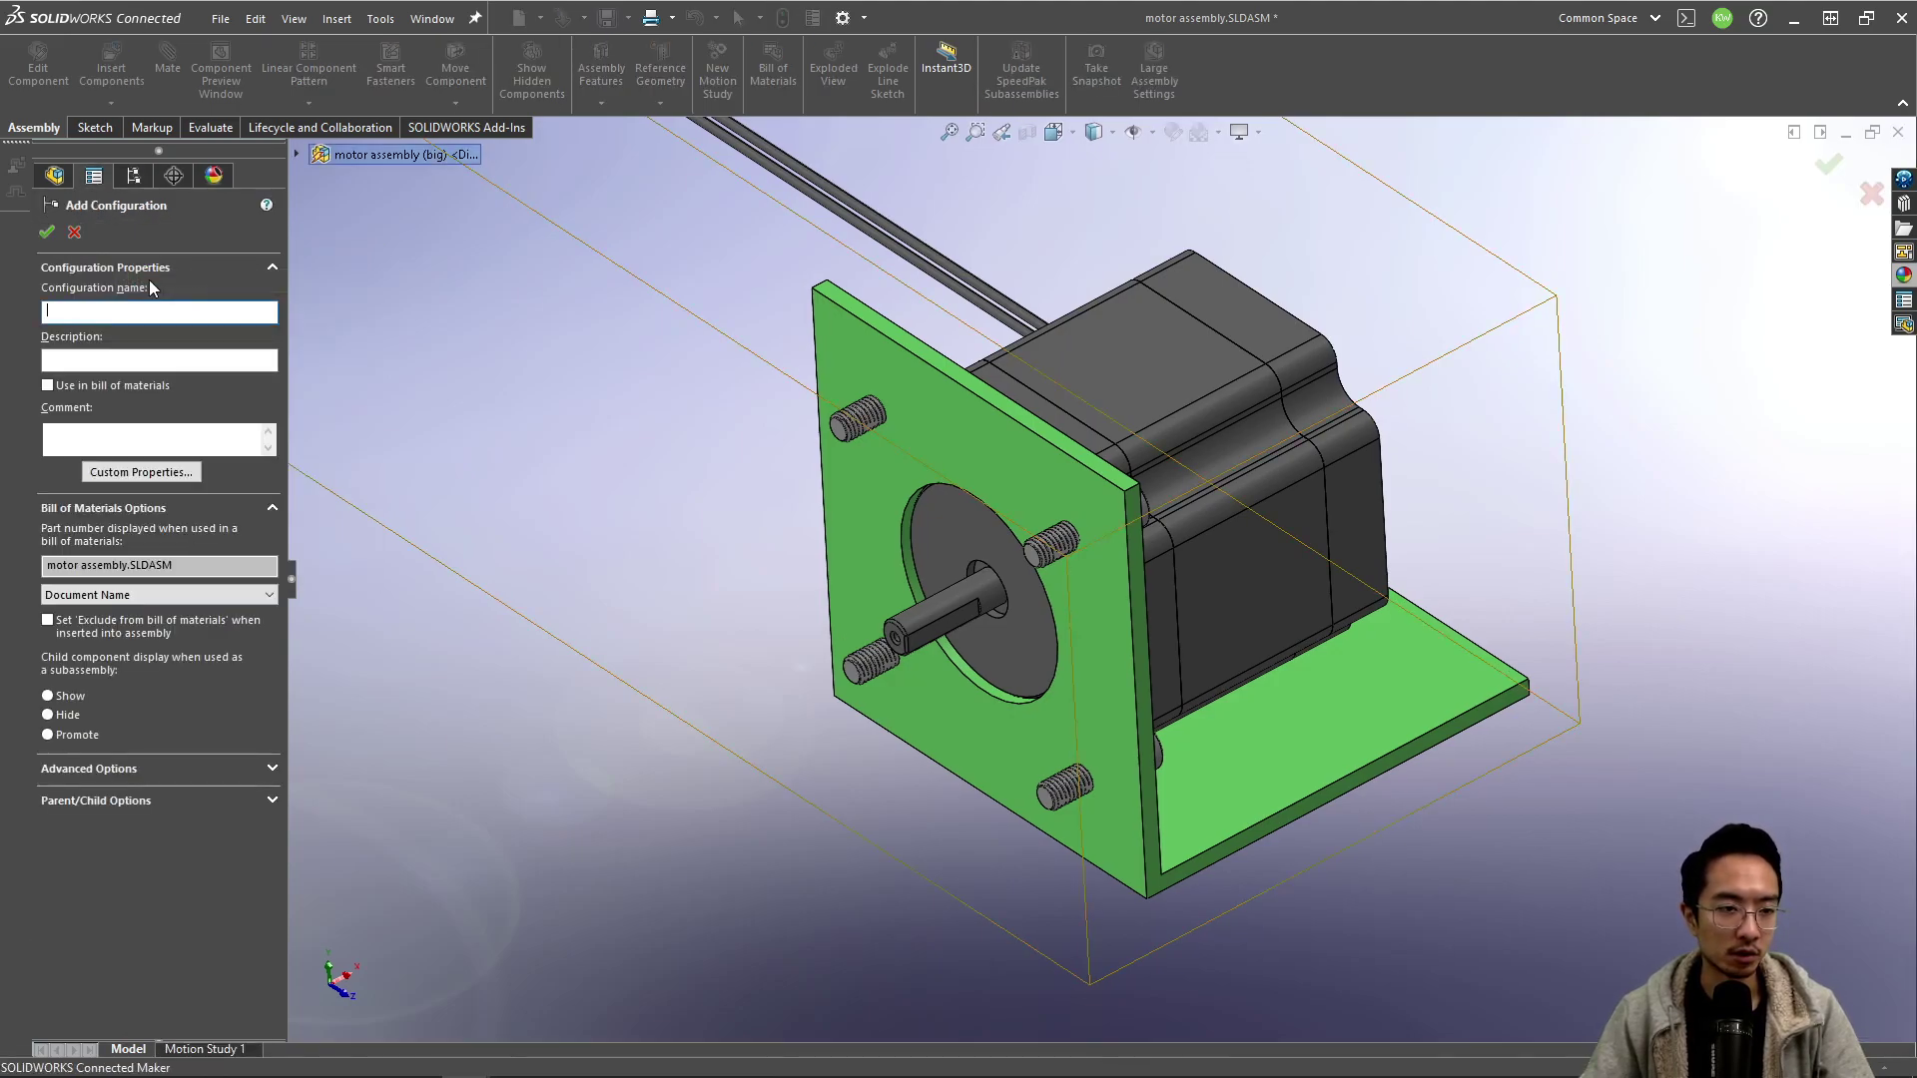
text(small)
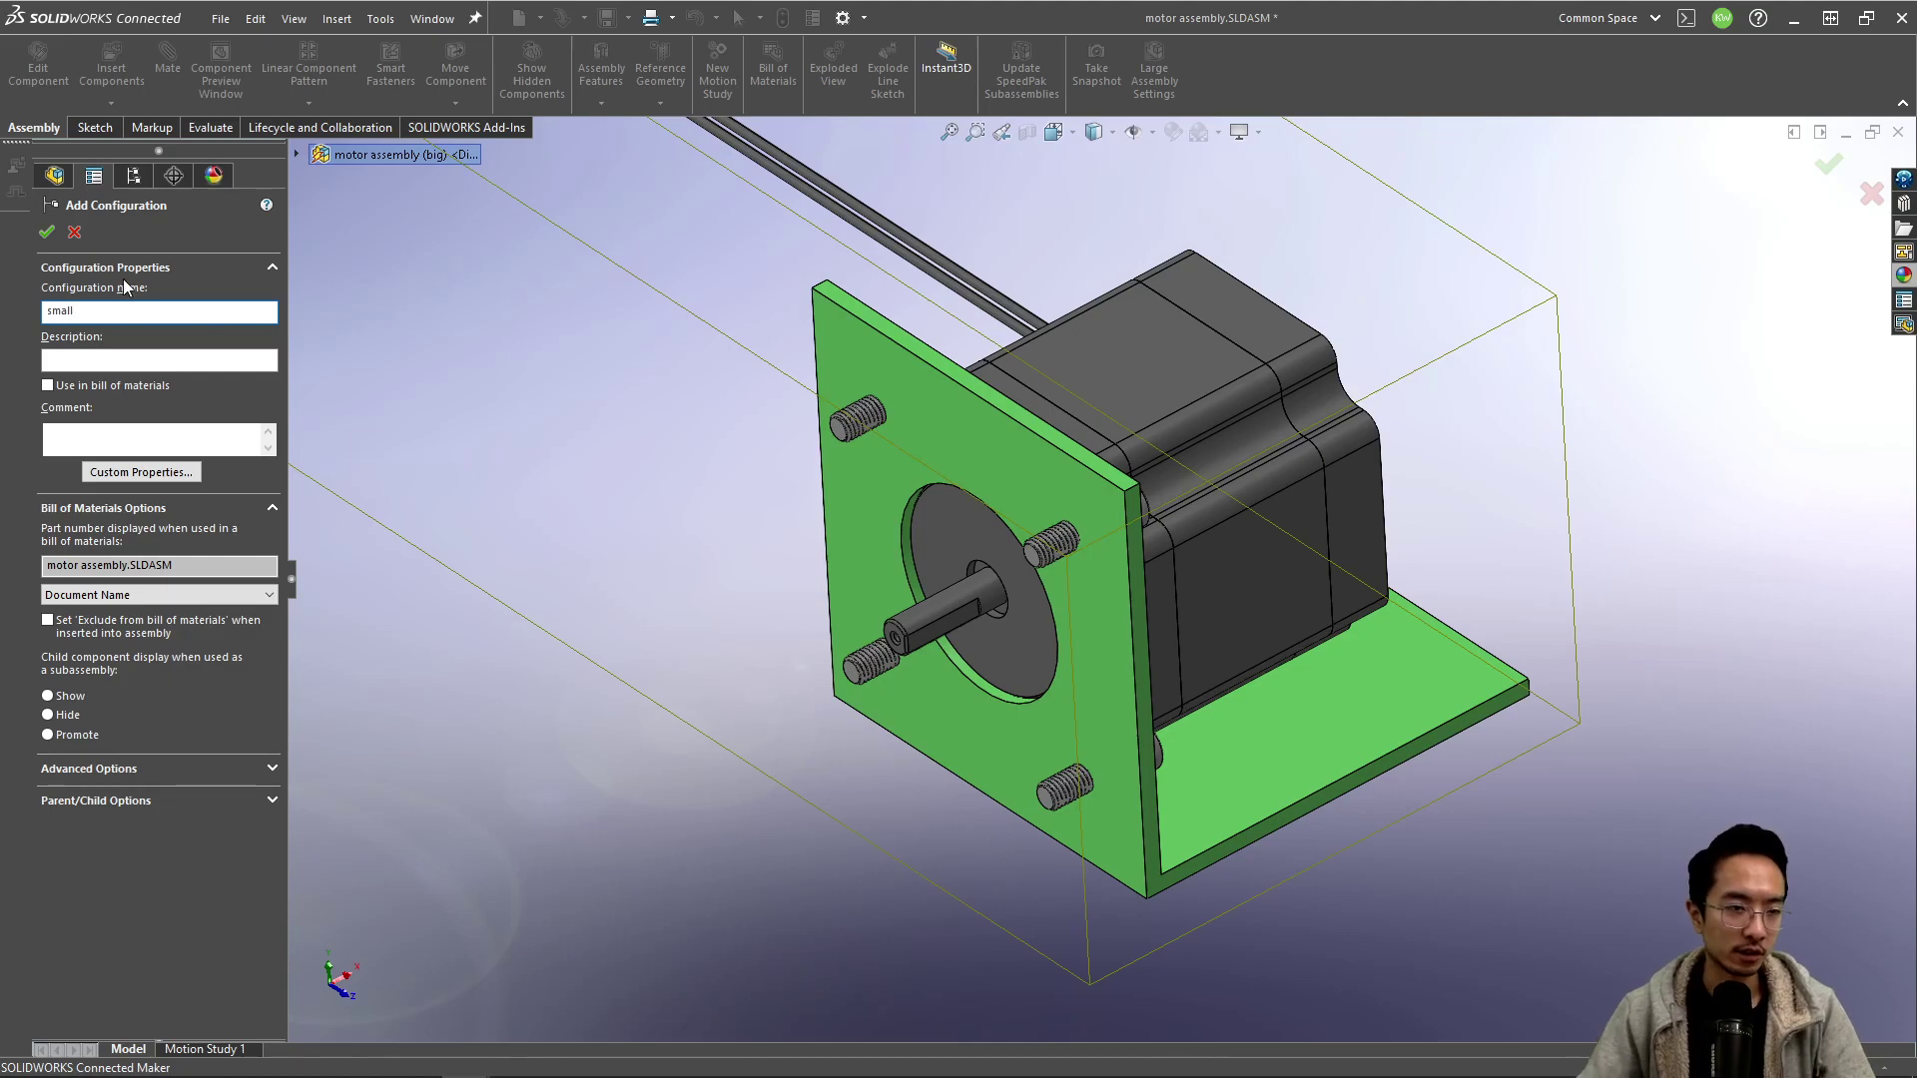
click(50, 233)
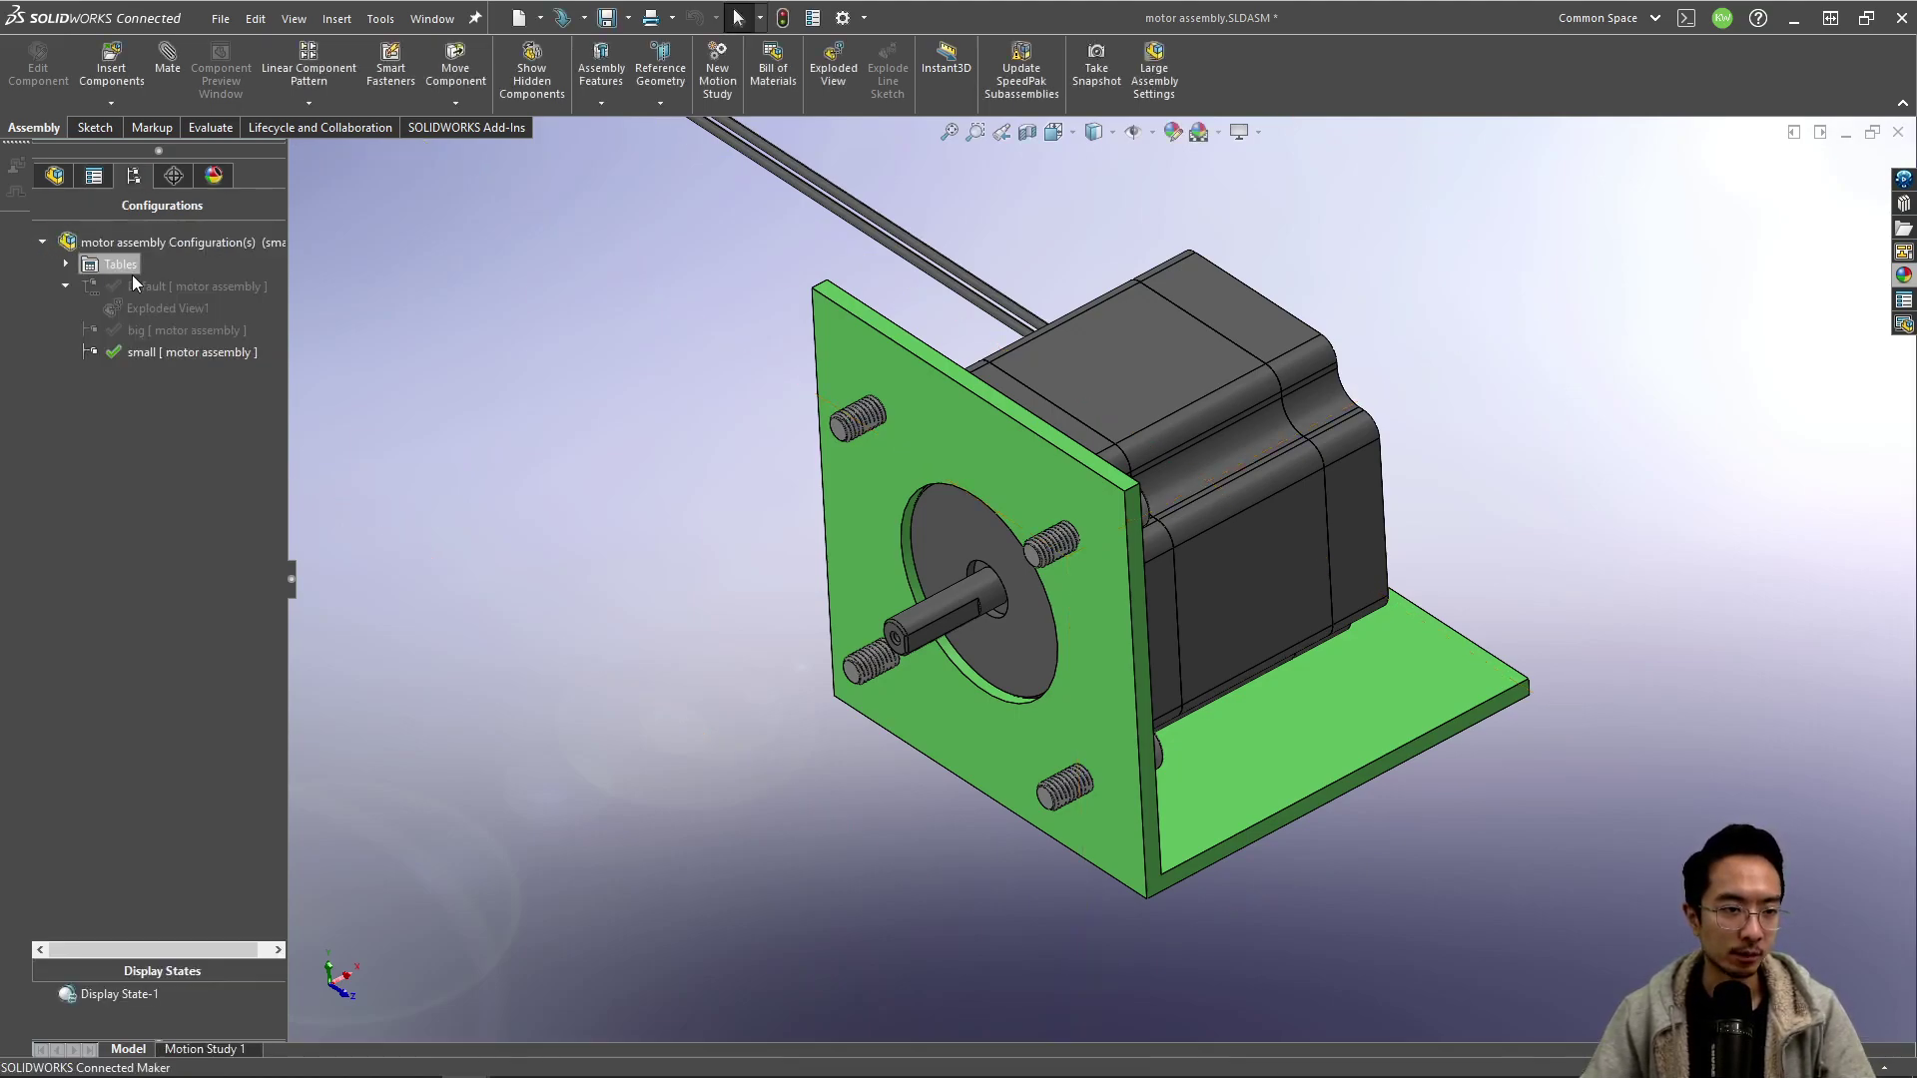
Activate the big assembly configuration.
right_click(943, 434)
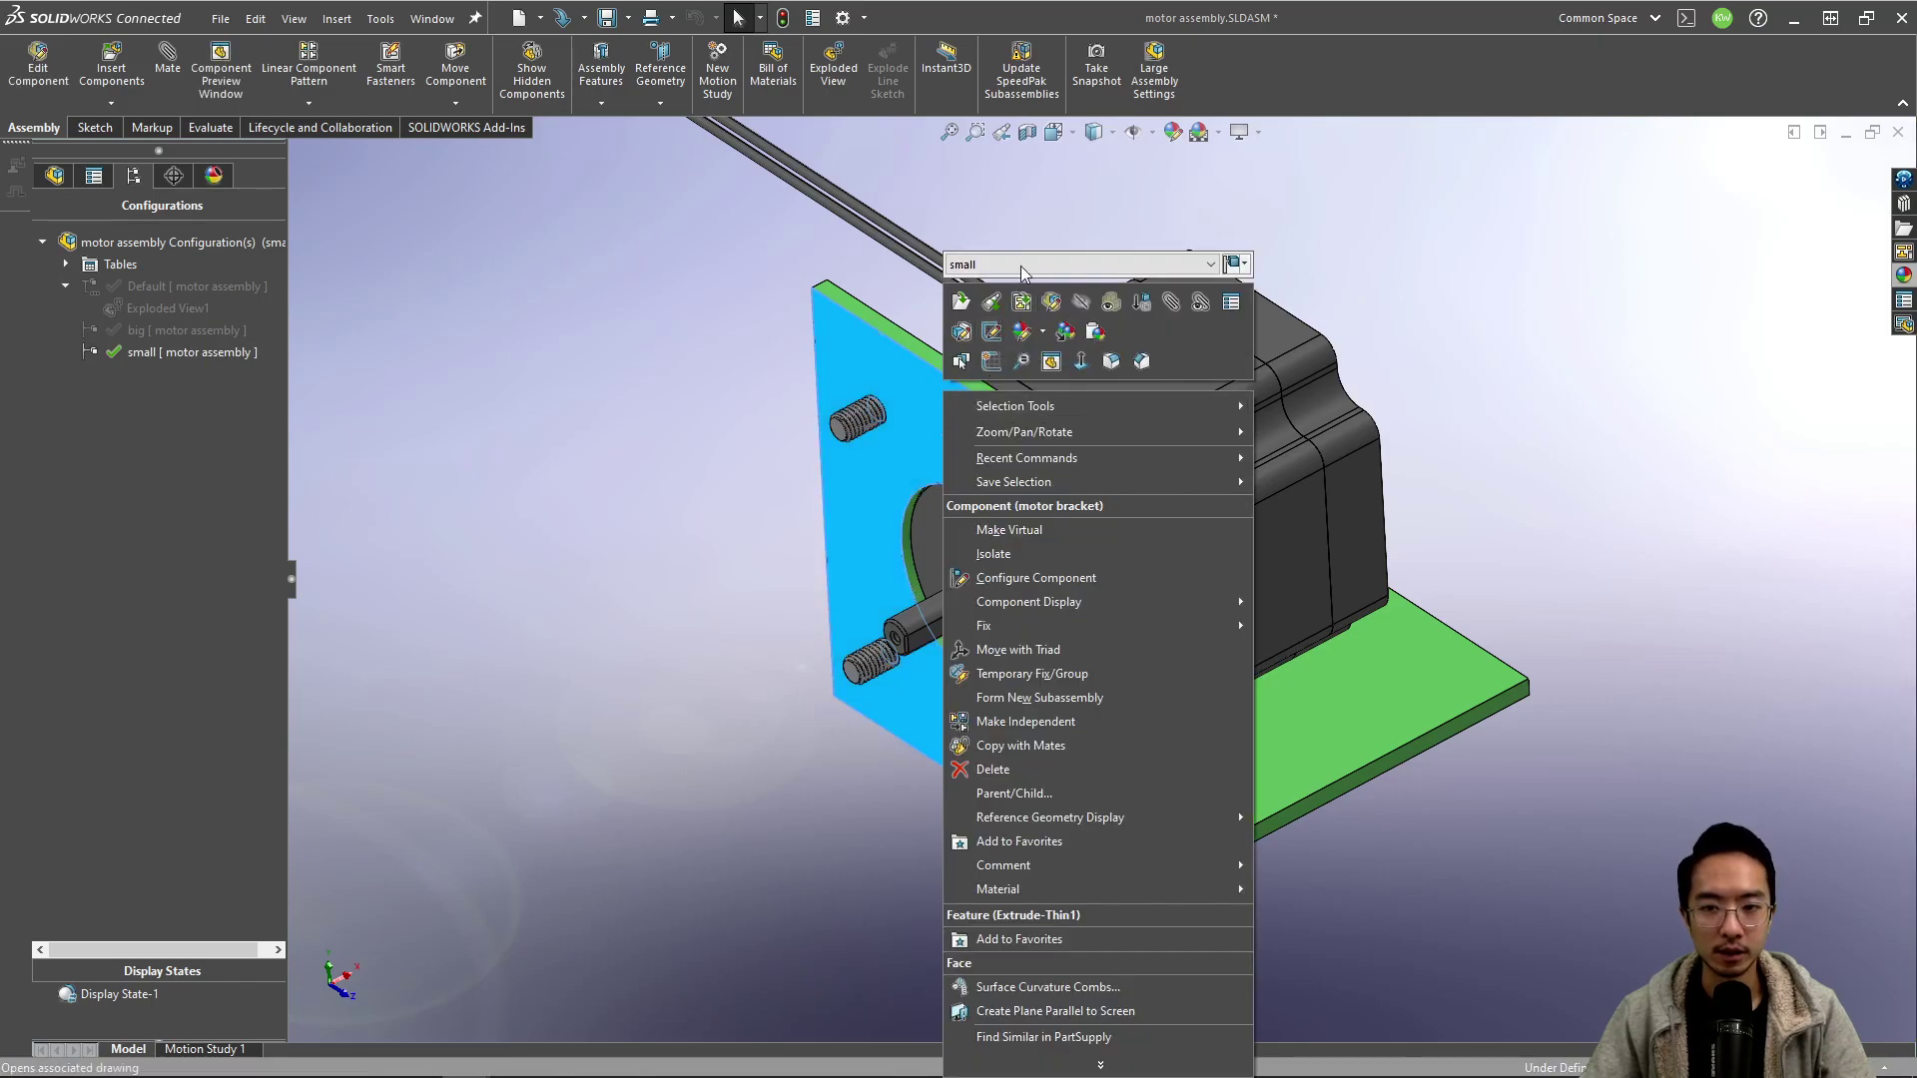
click(711, 311)
click(711, 312)
double_click(189, 330)
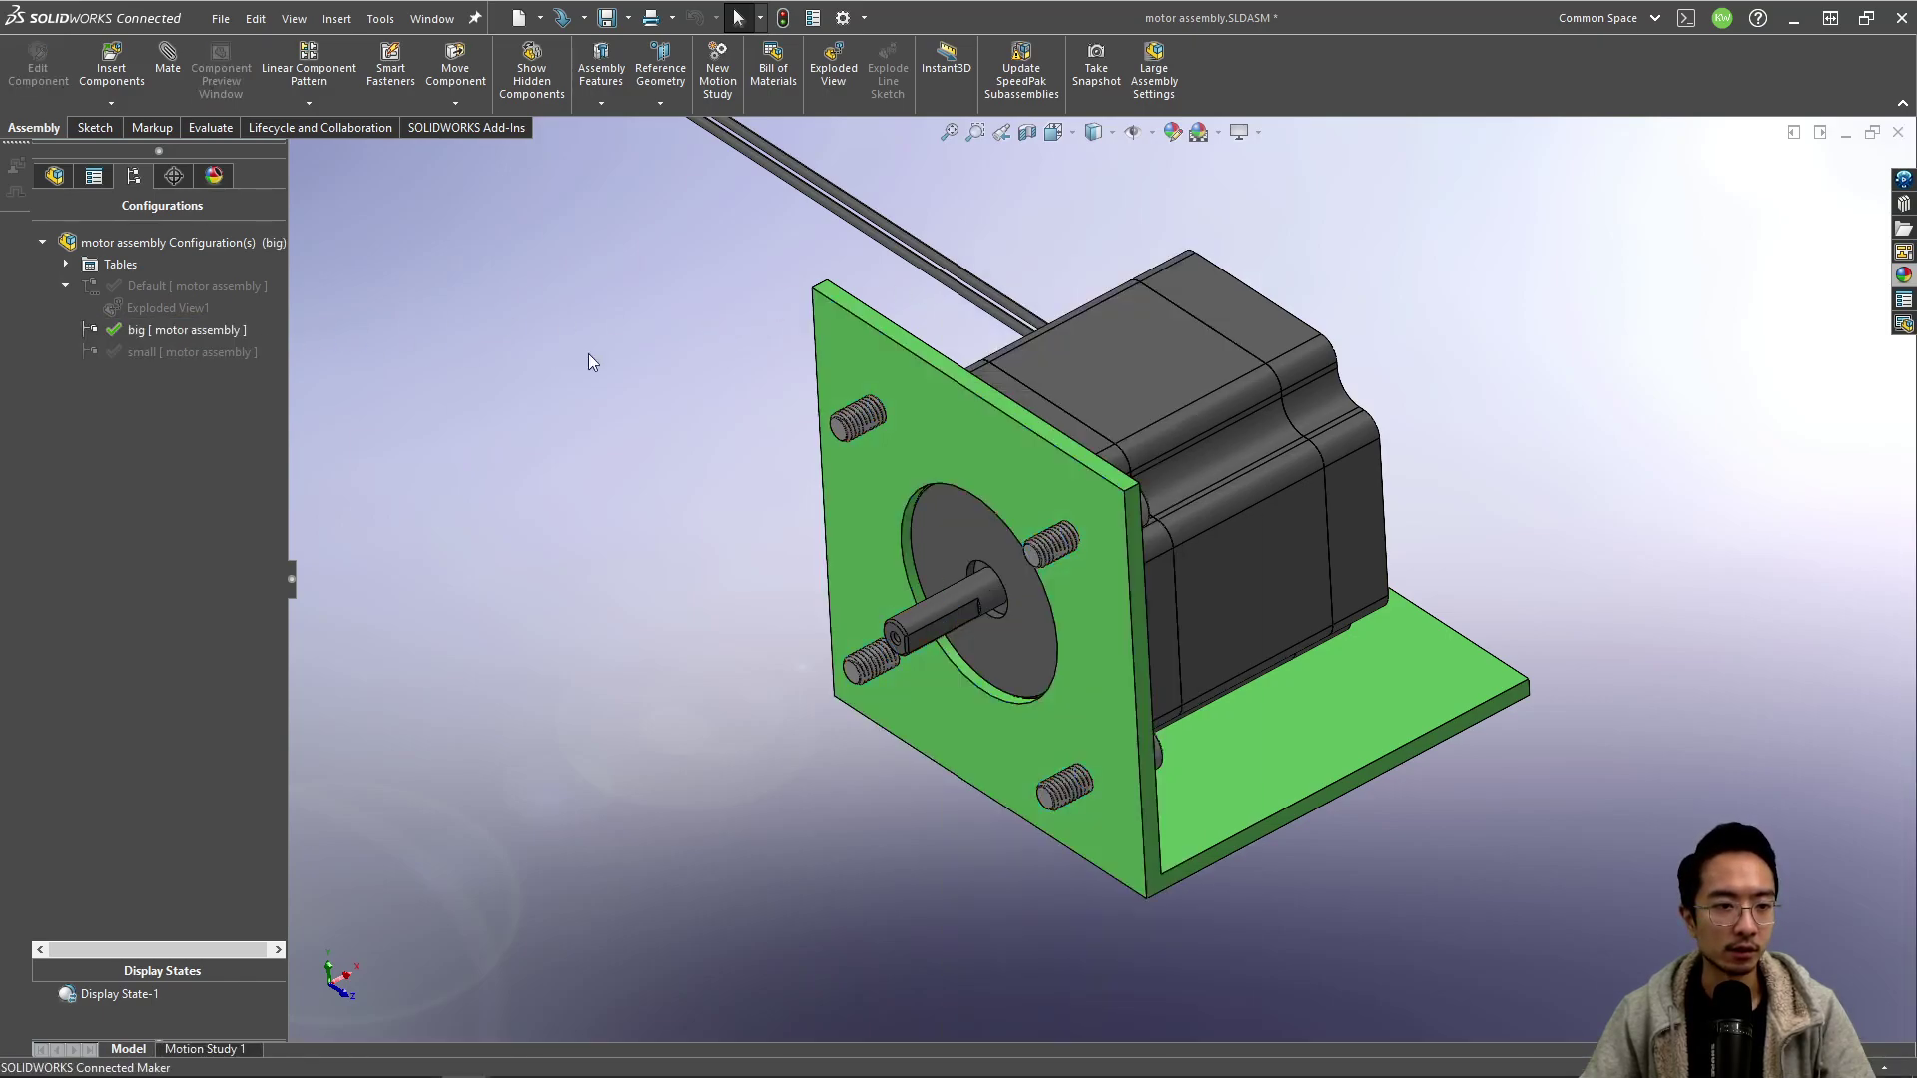
Use the bracket's big configuration in the big assembly configuration only, then compare with small.
right_click(879, 385)
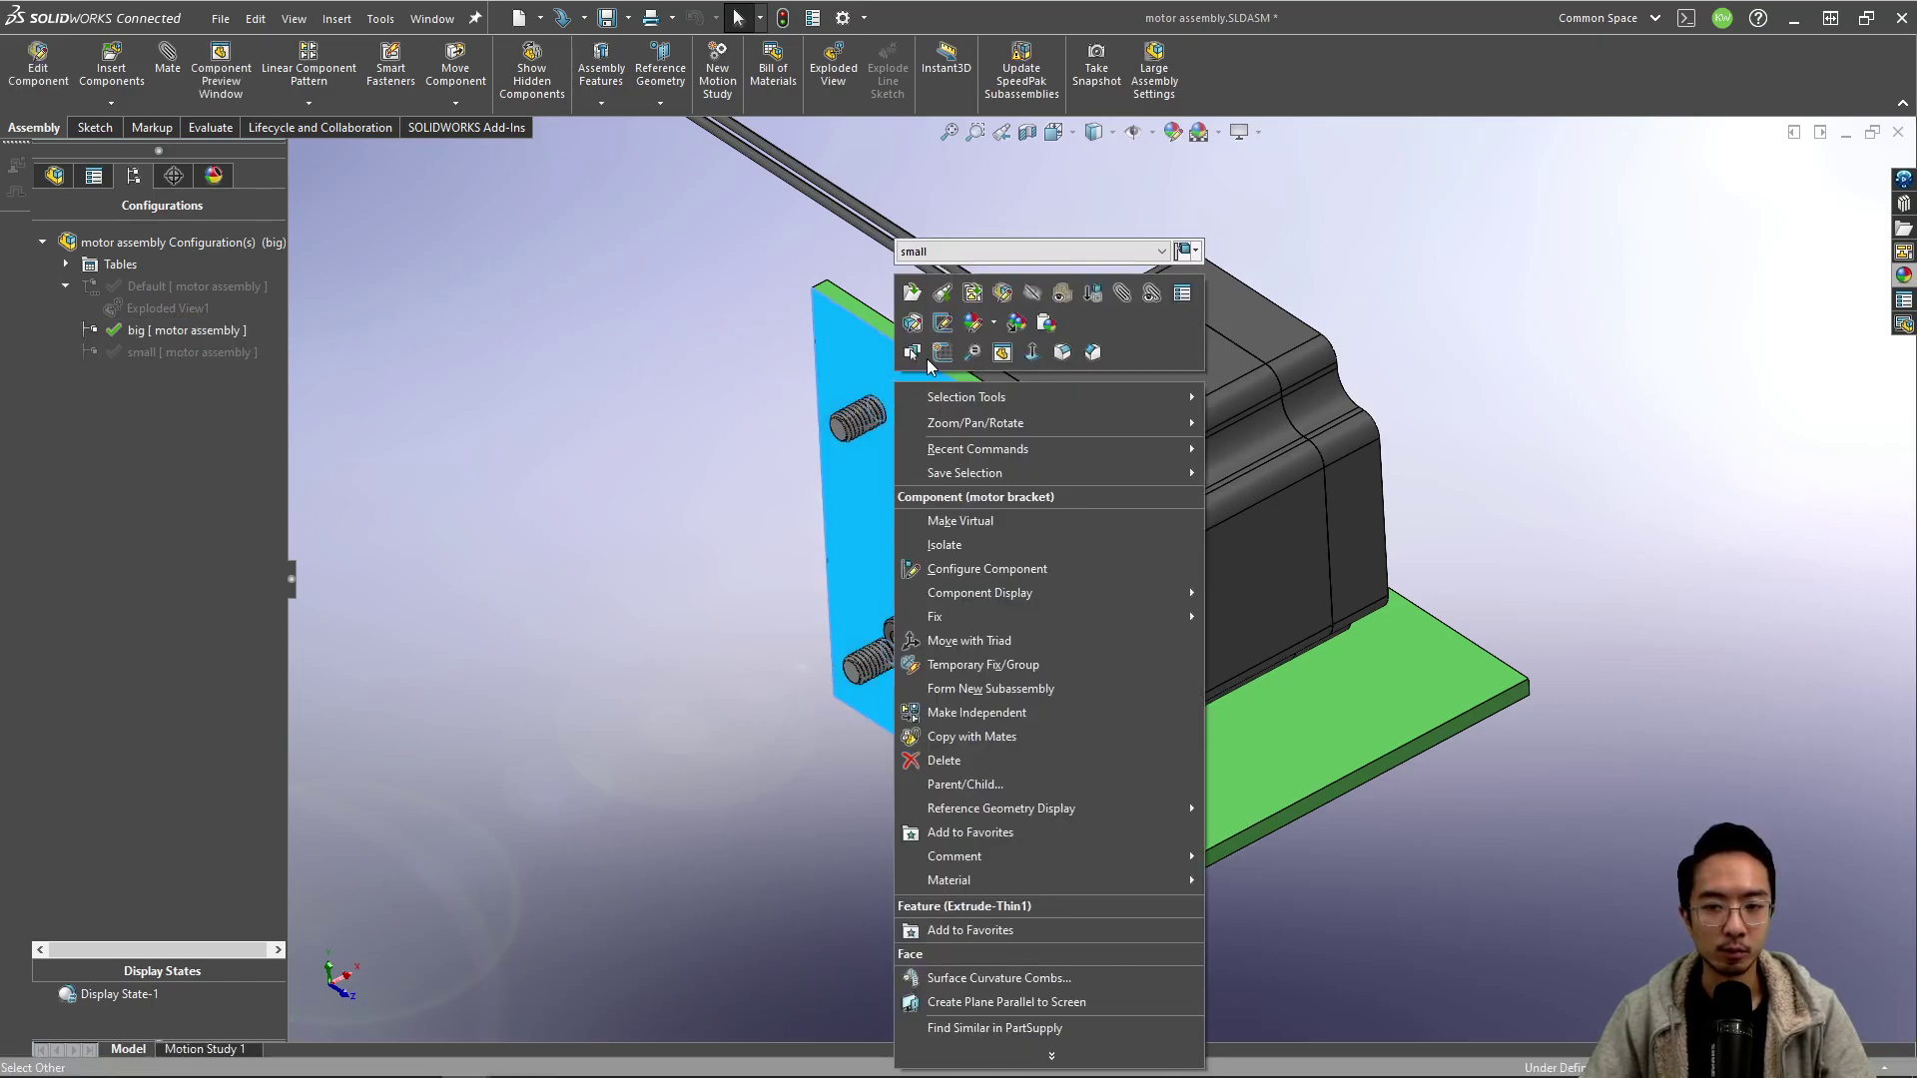
click(982, 252)
click(976, 282)
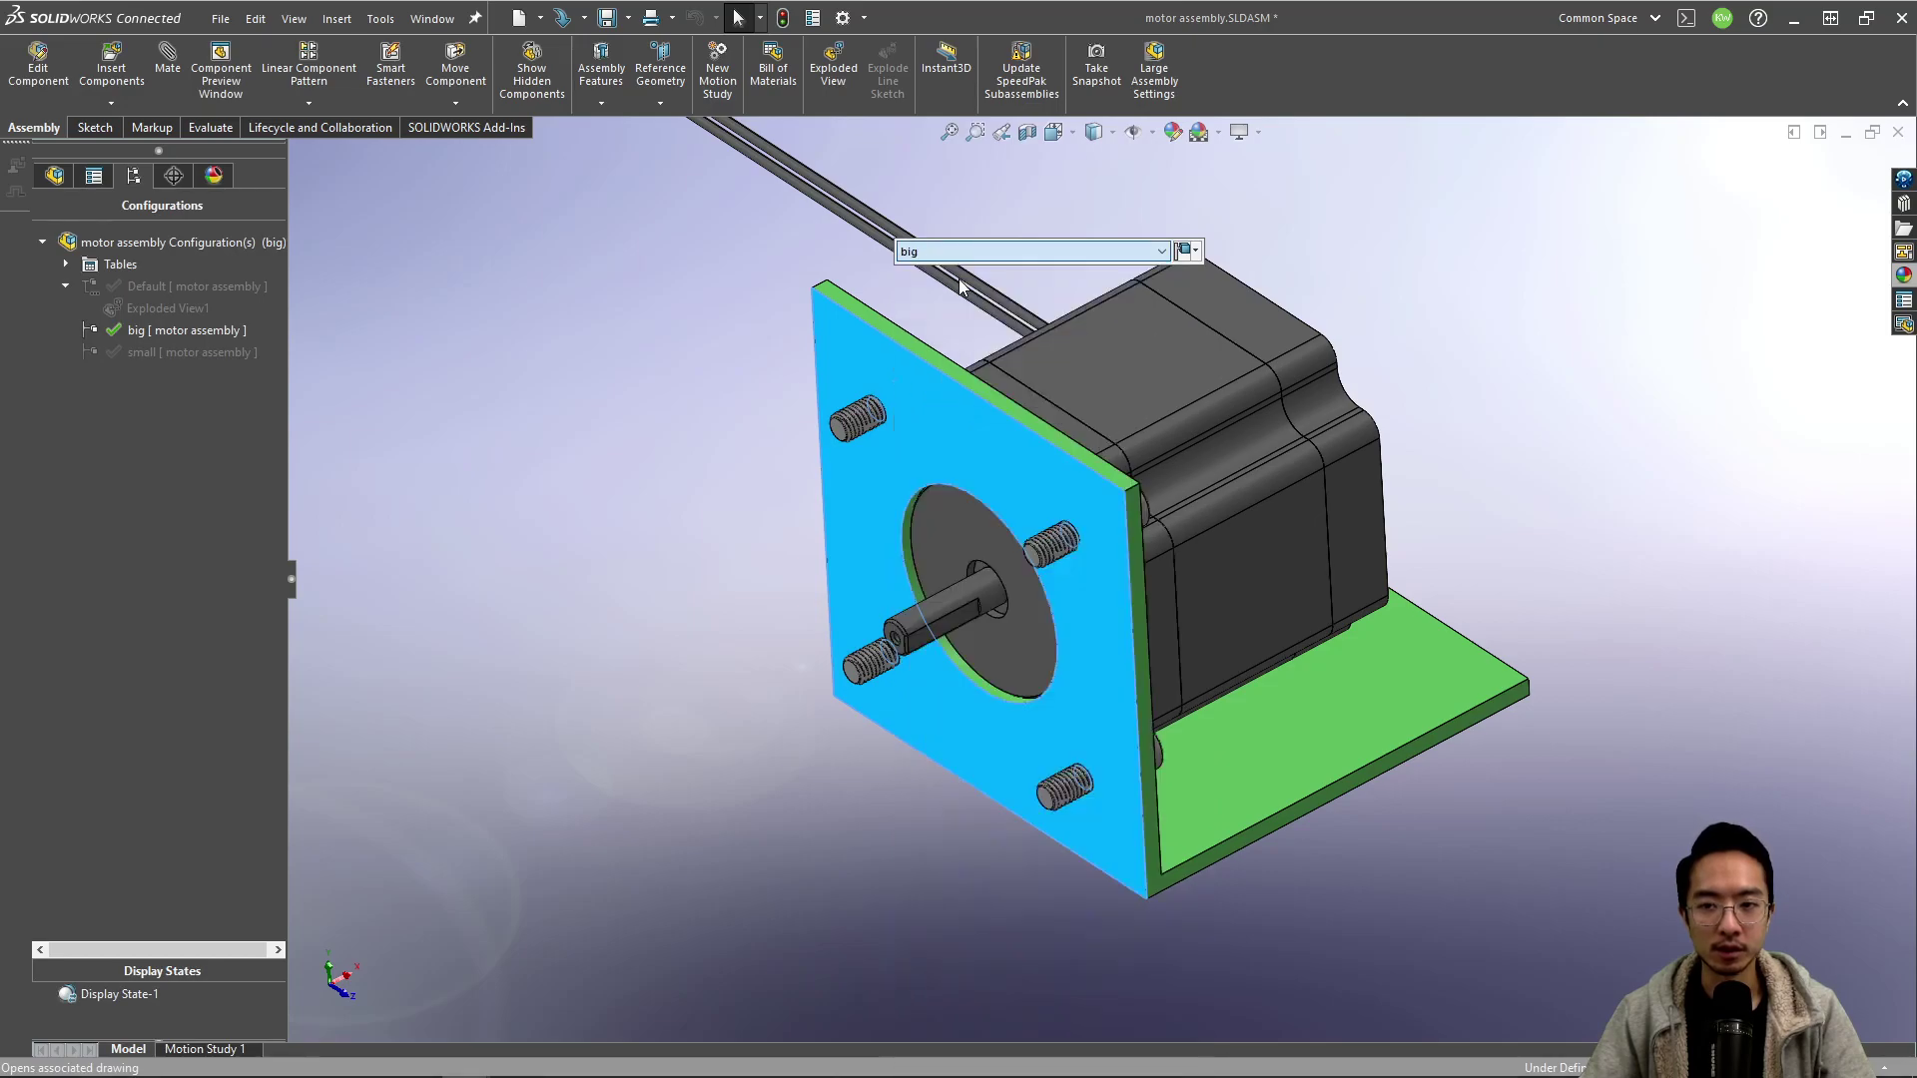
click(1196, 251)
click(1232, 335)
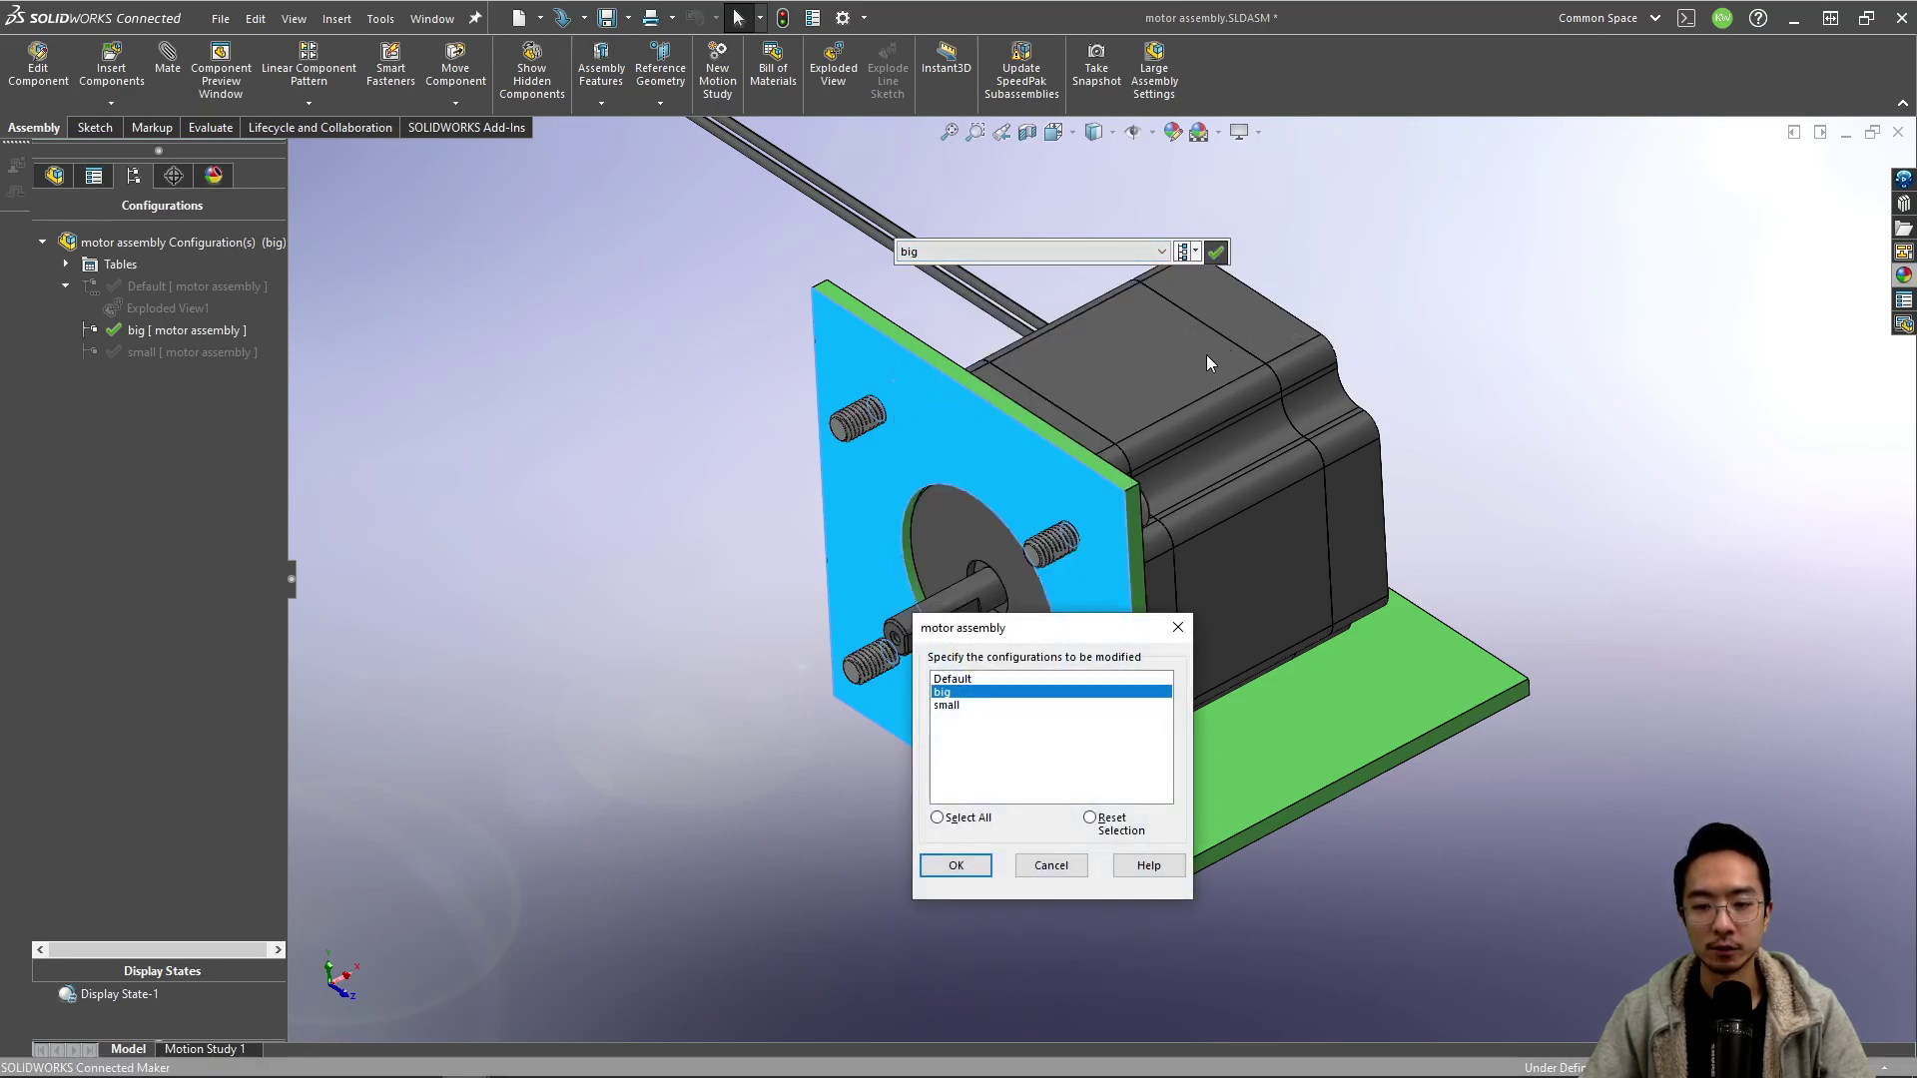
click(955, 866)
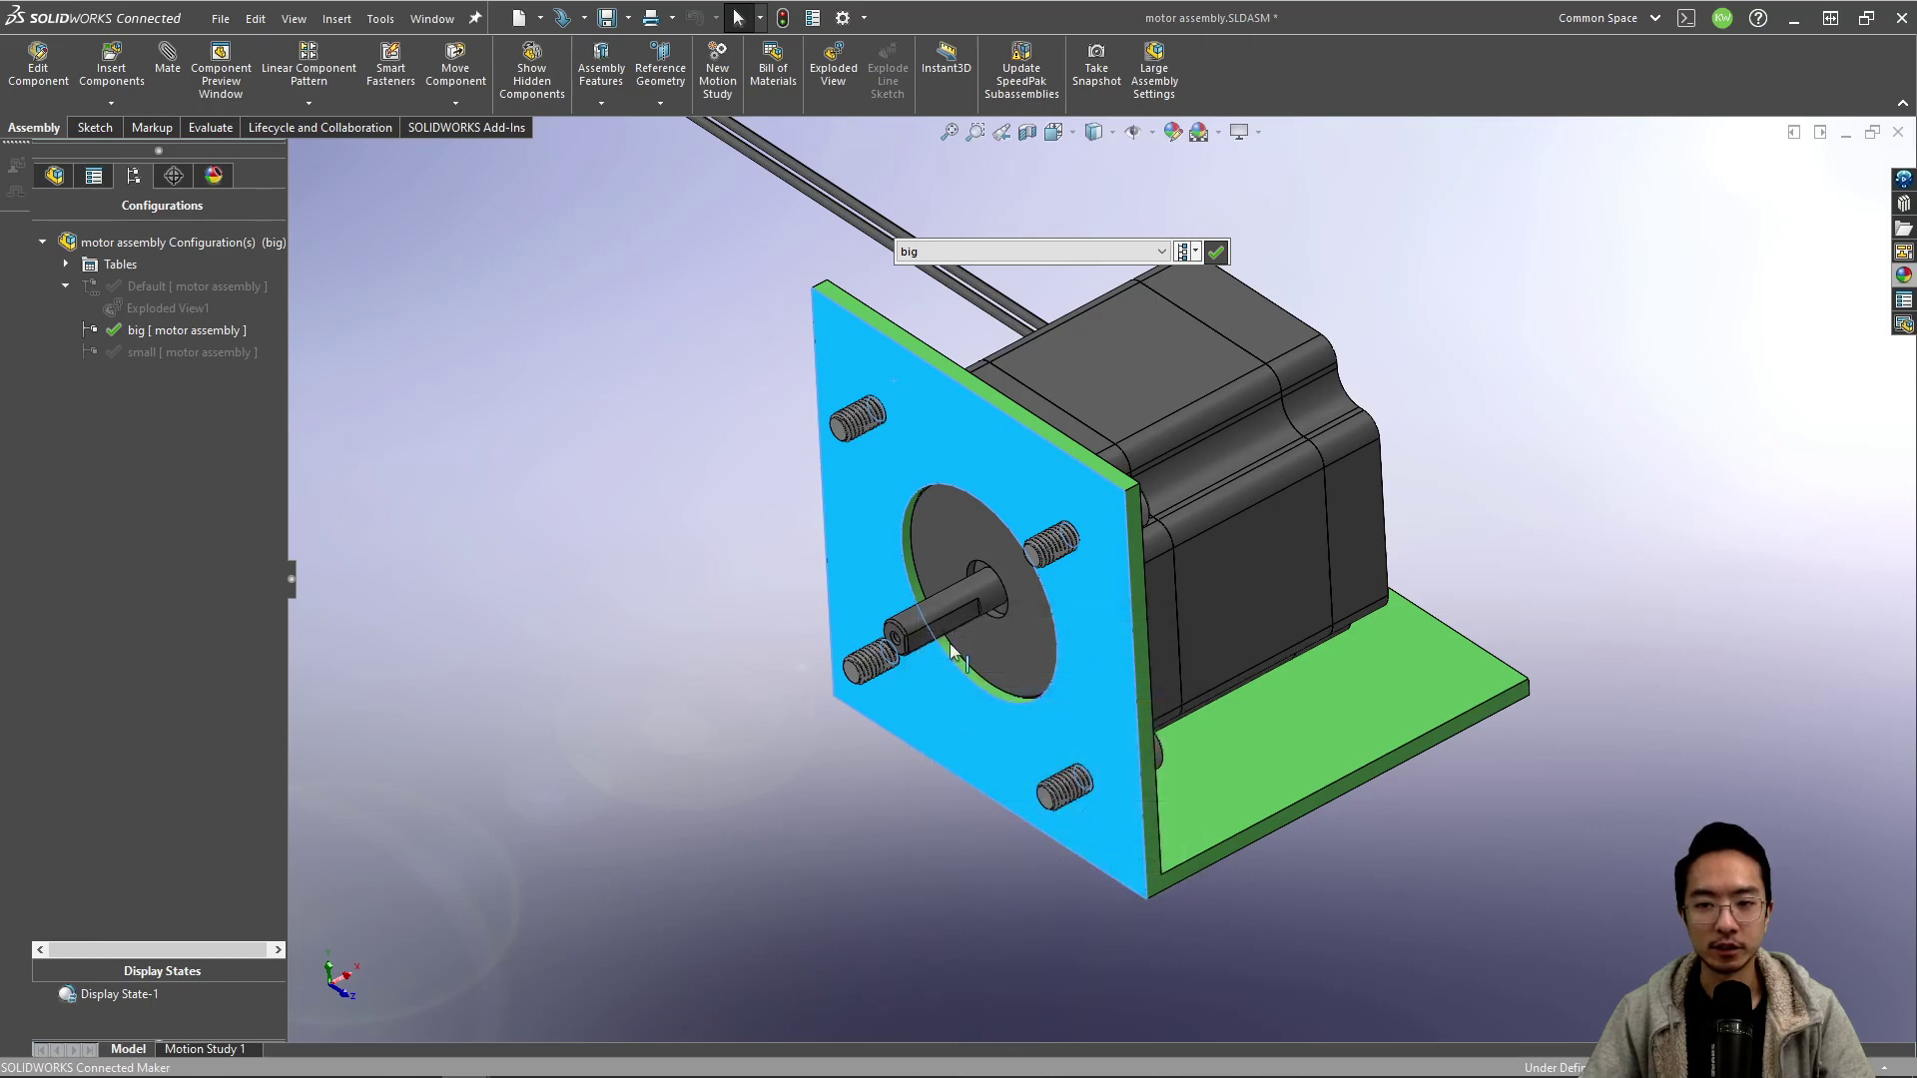
click(1217, 253)
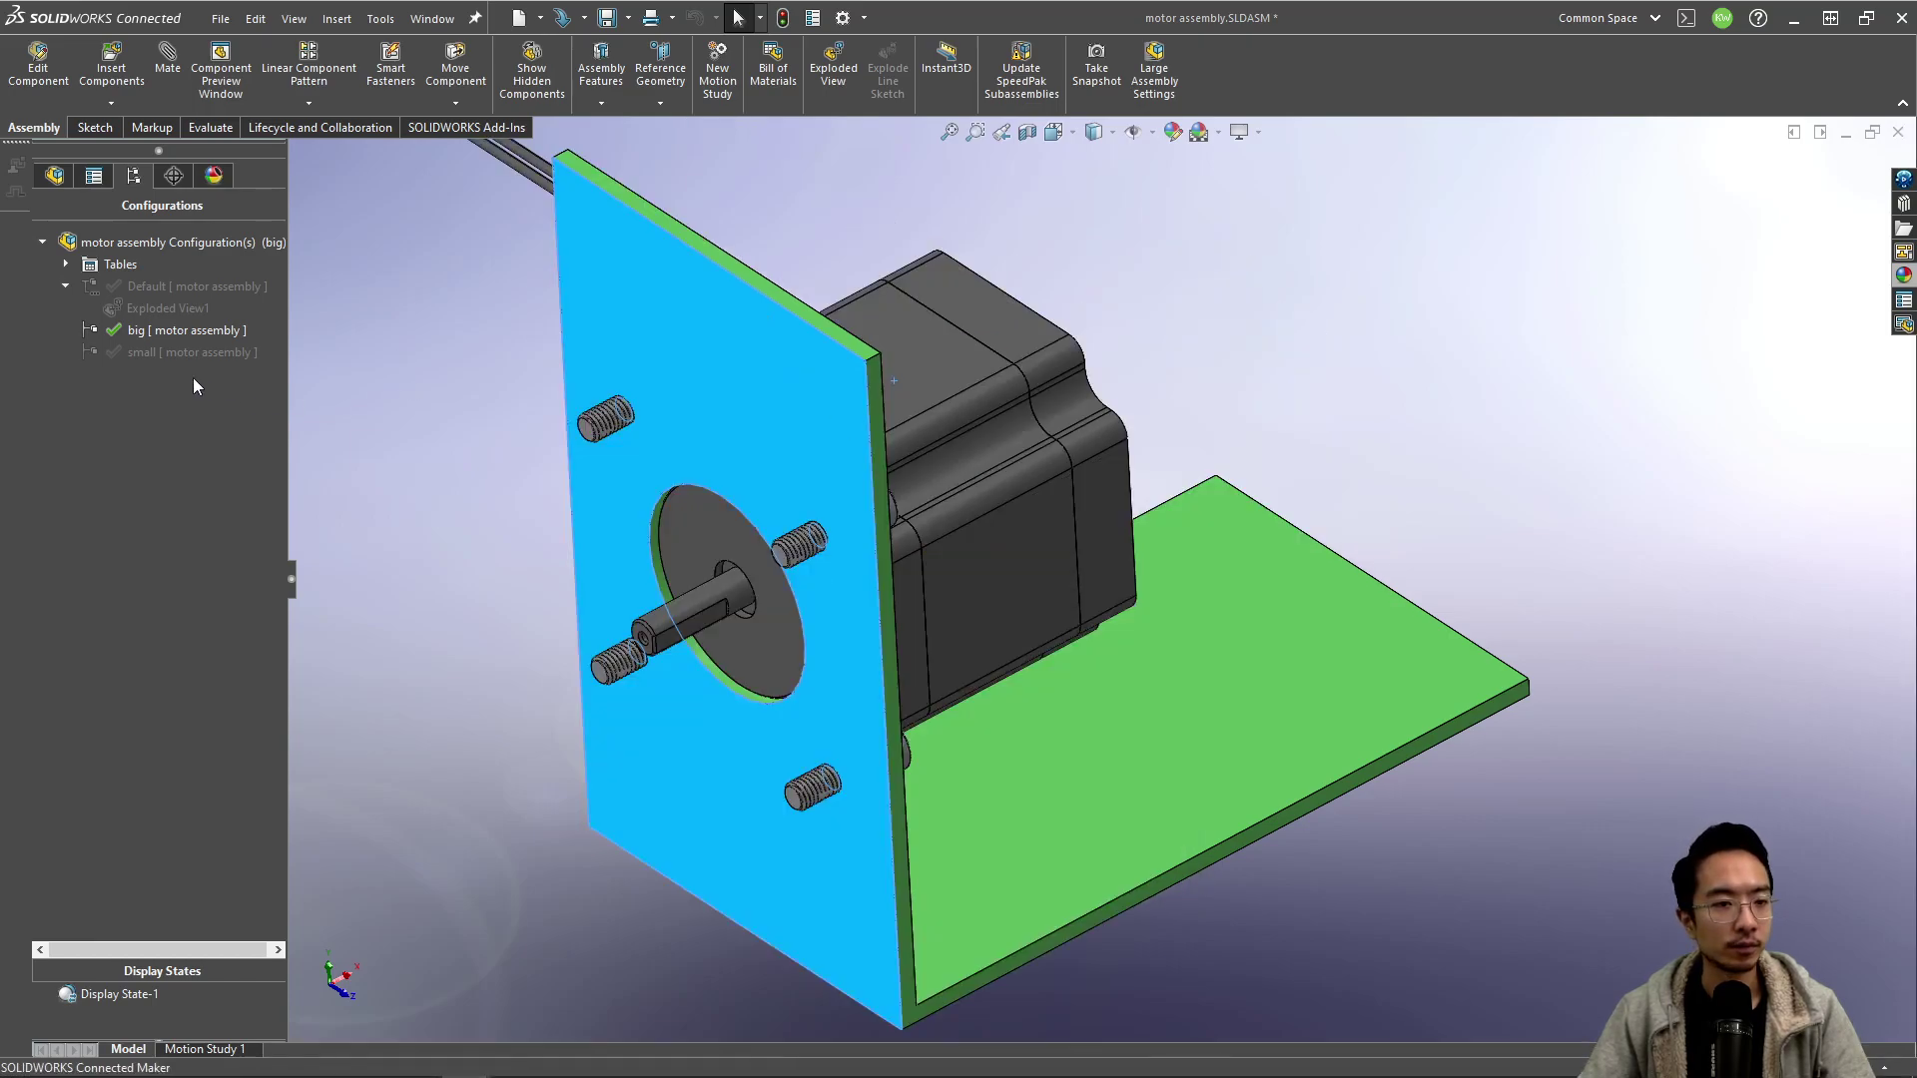
double_click(168, 353)
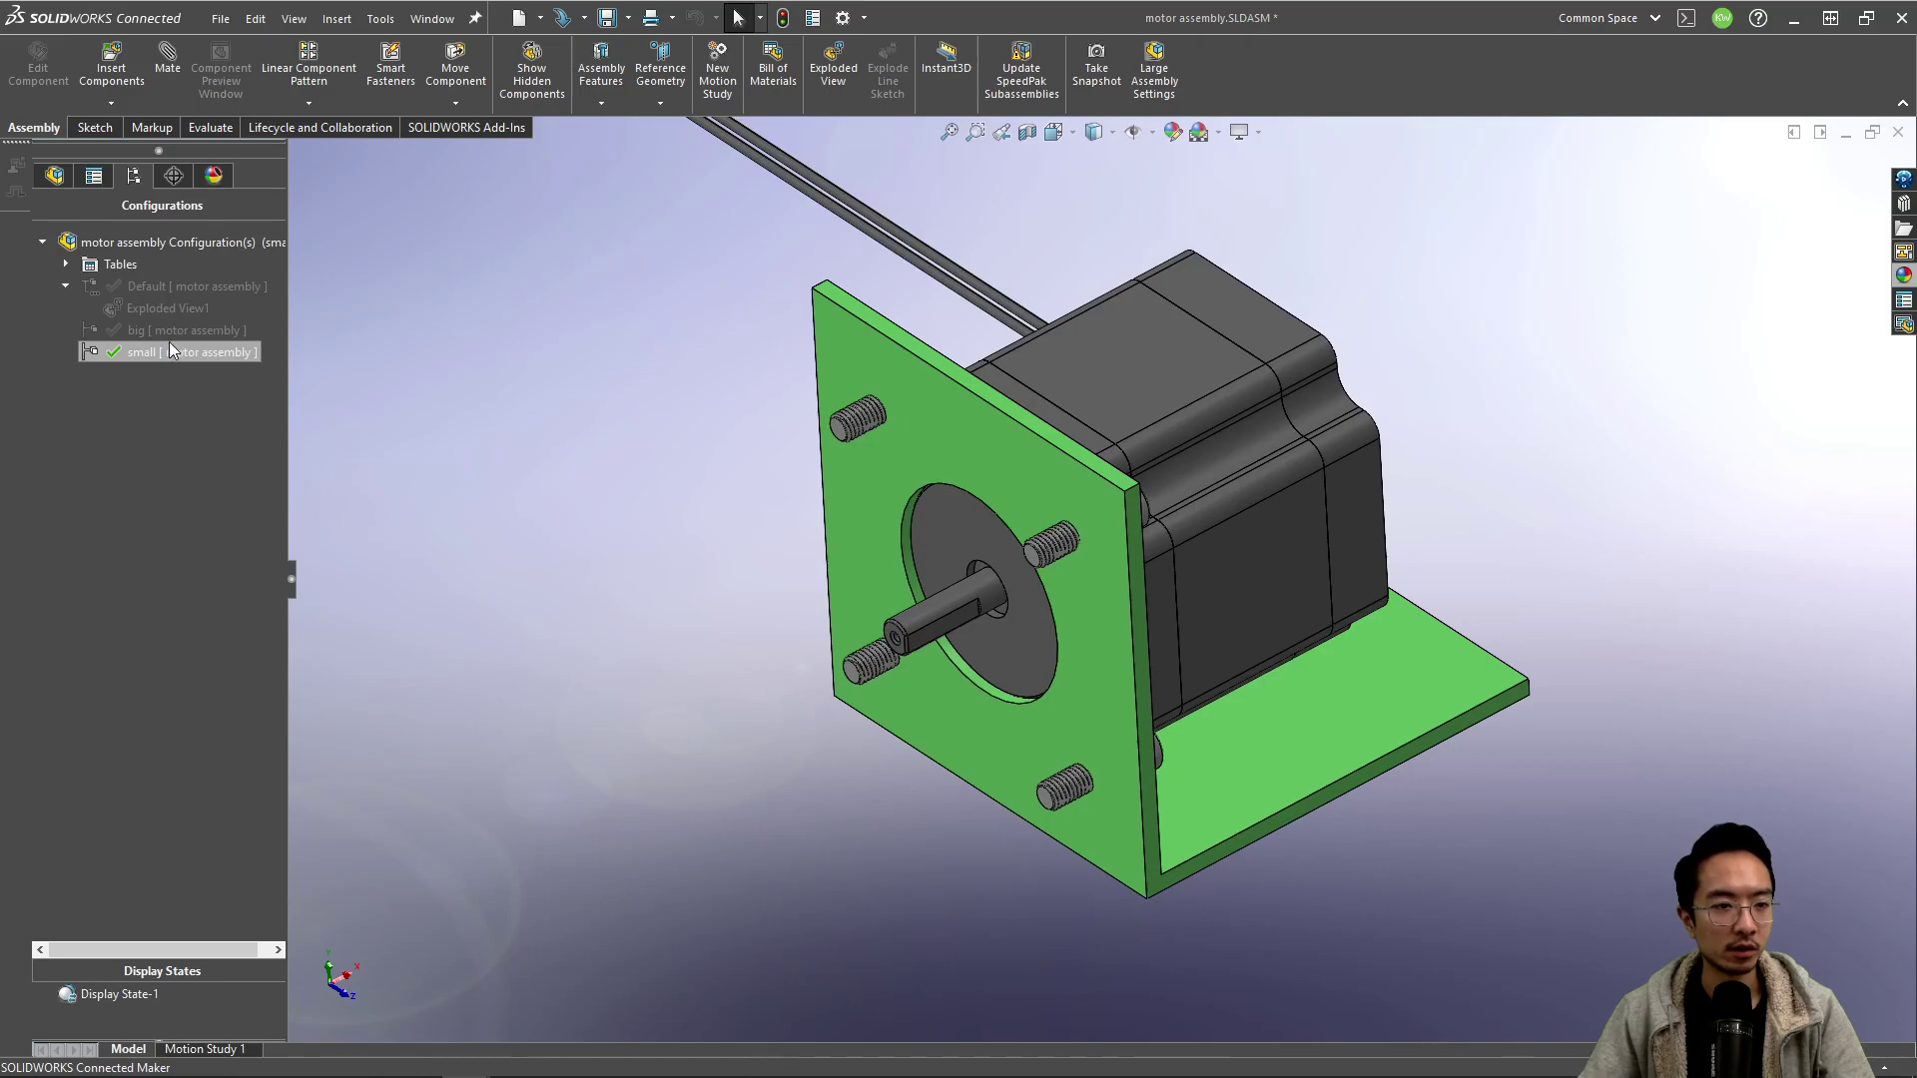
click(173, 332)
double_click(174, 331)
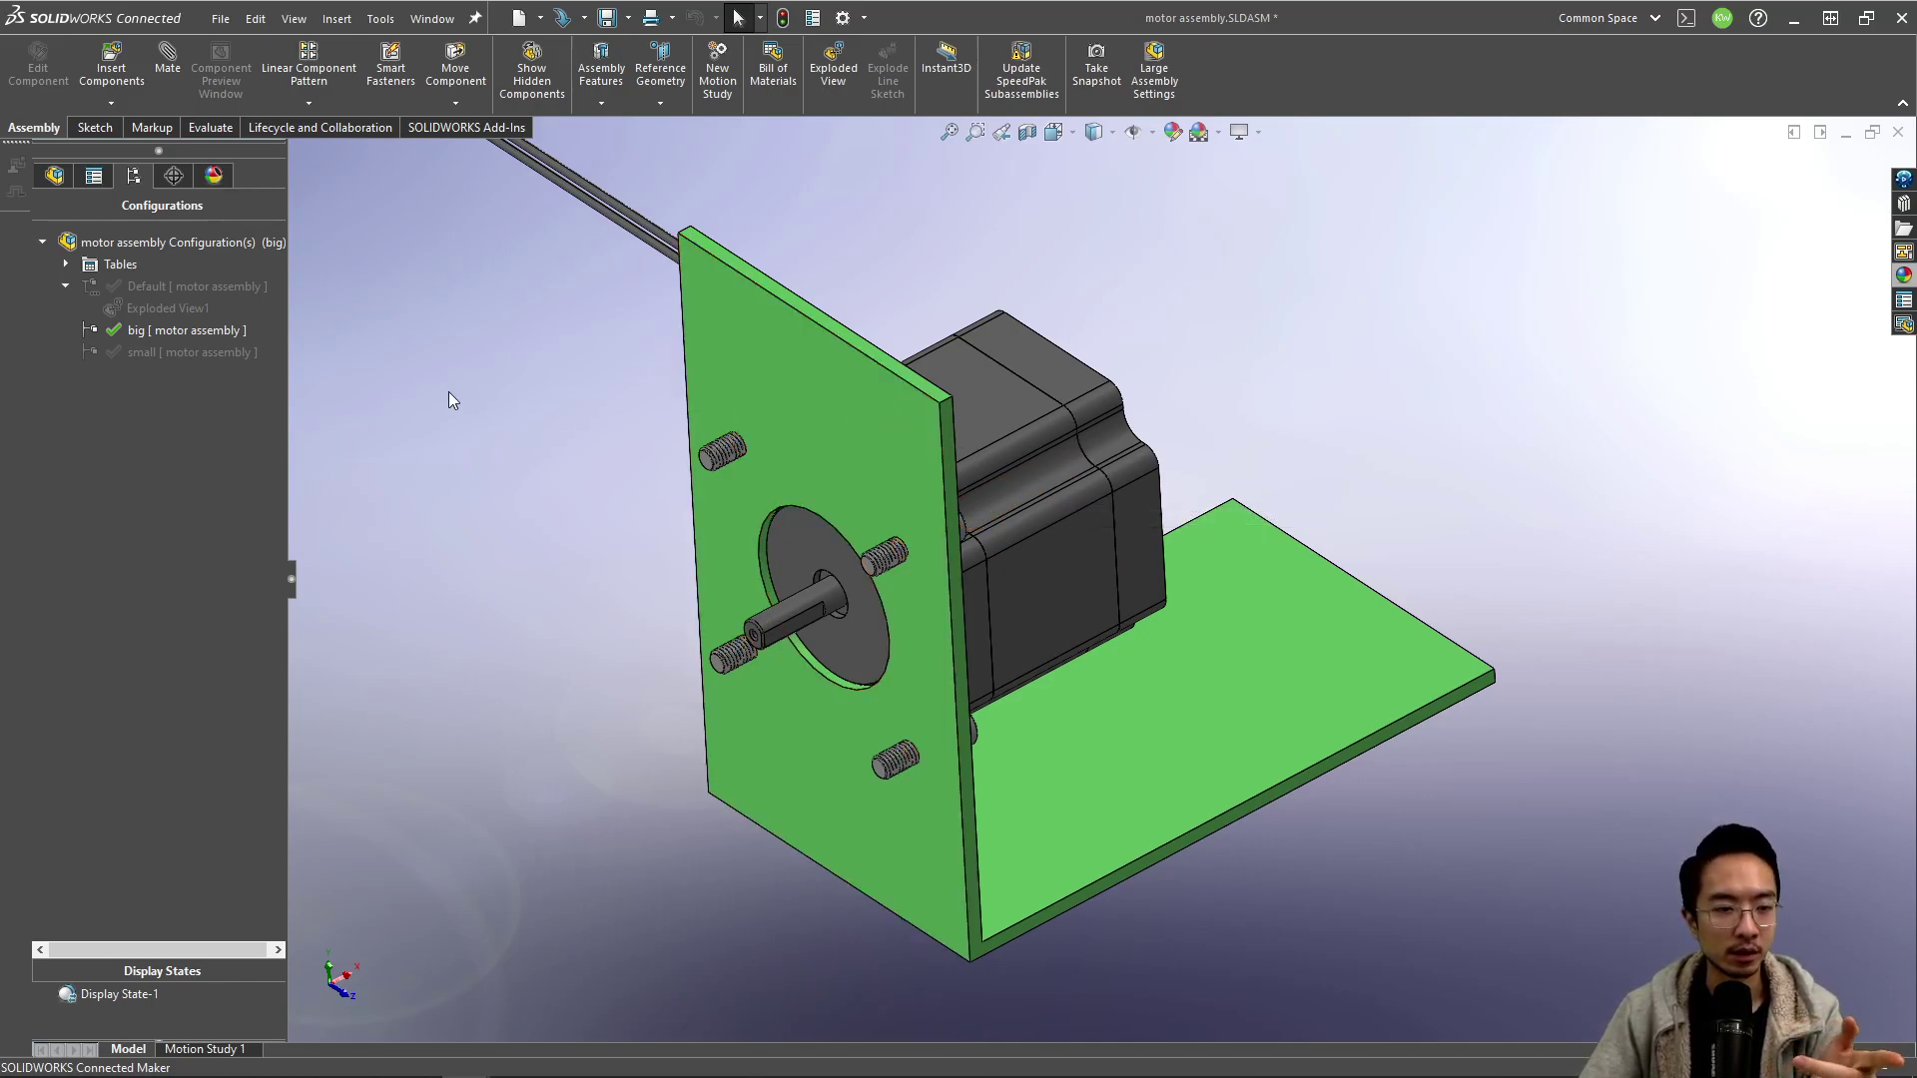
double_click(158, 347)
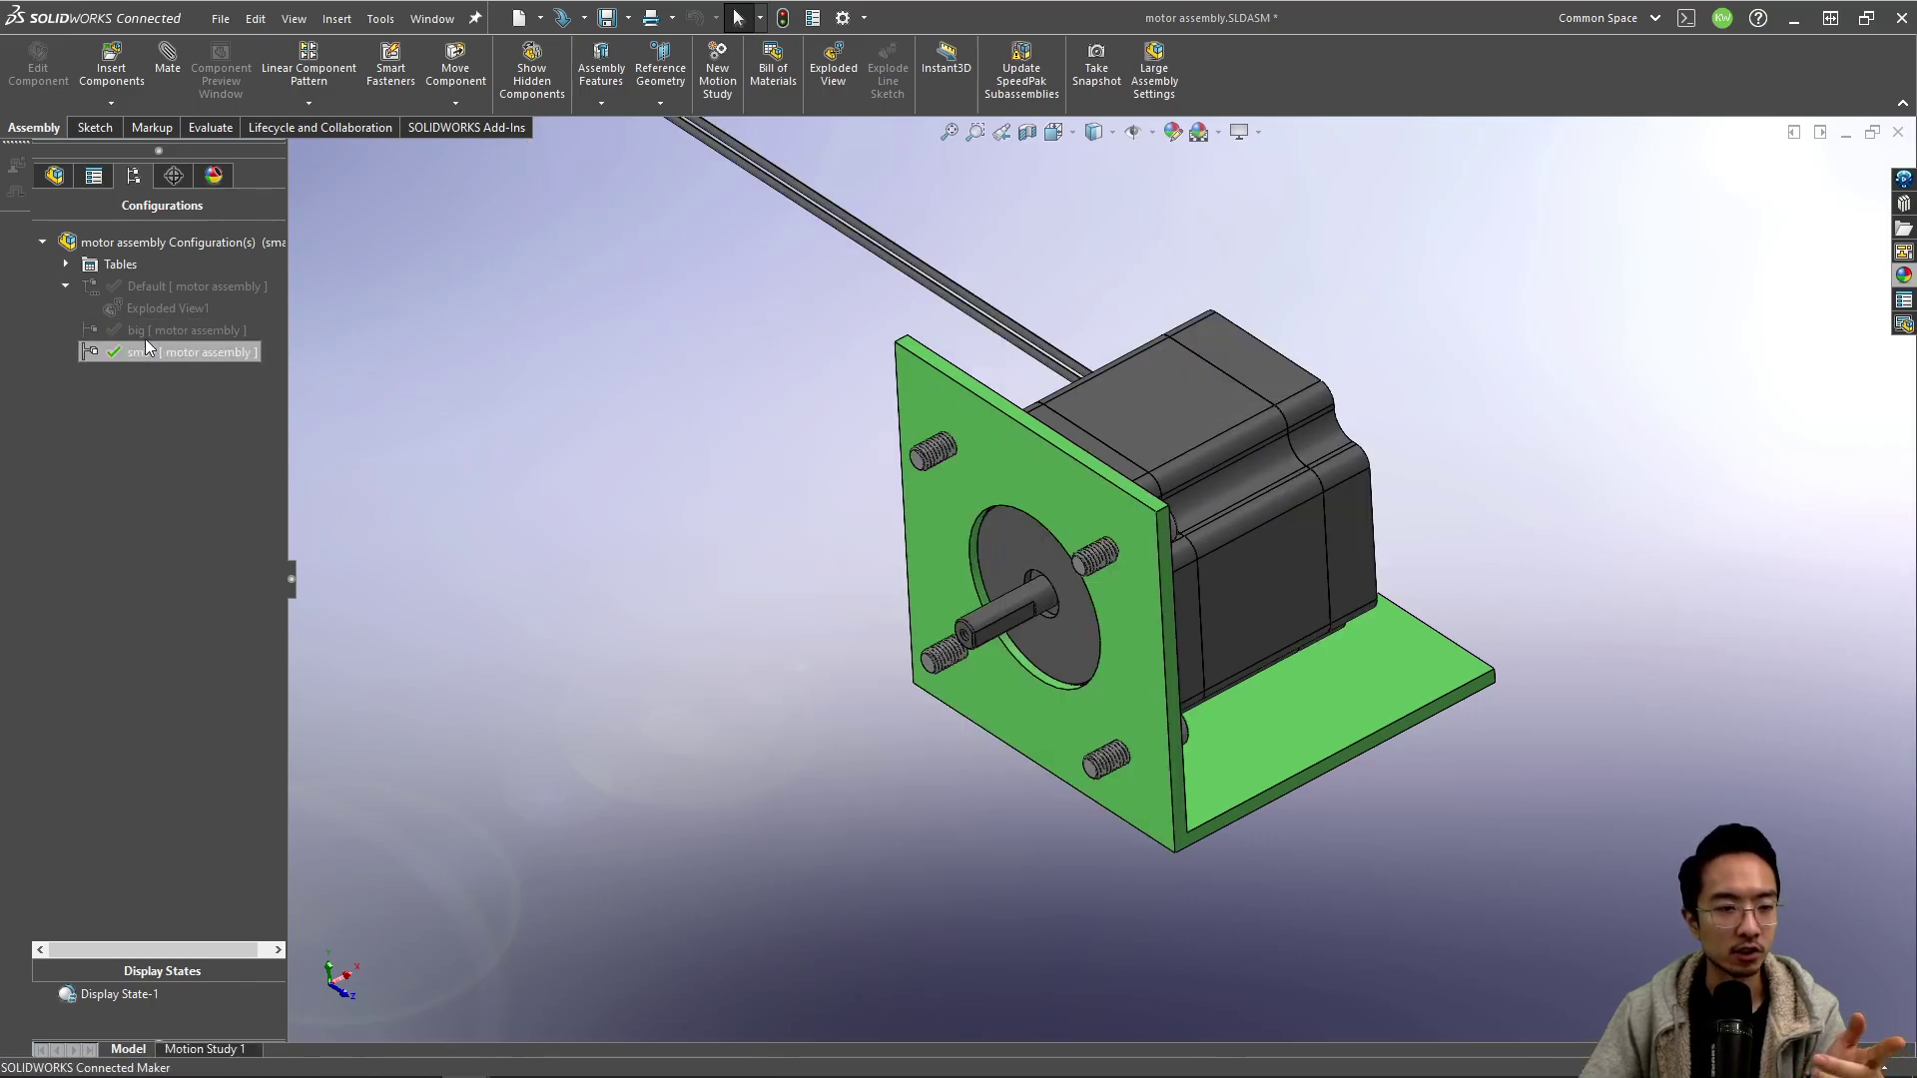
double_click(145, 333)
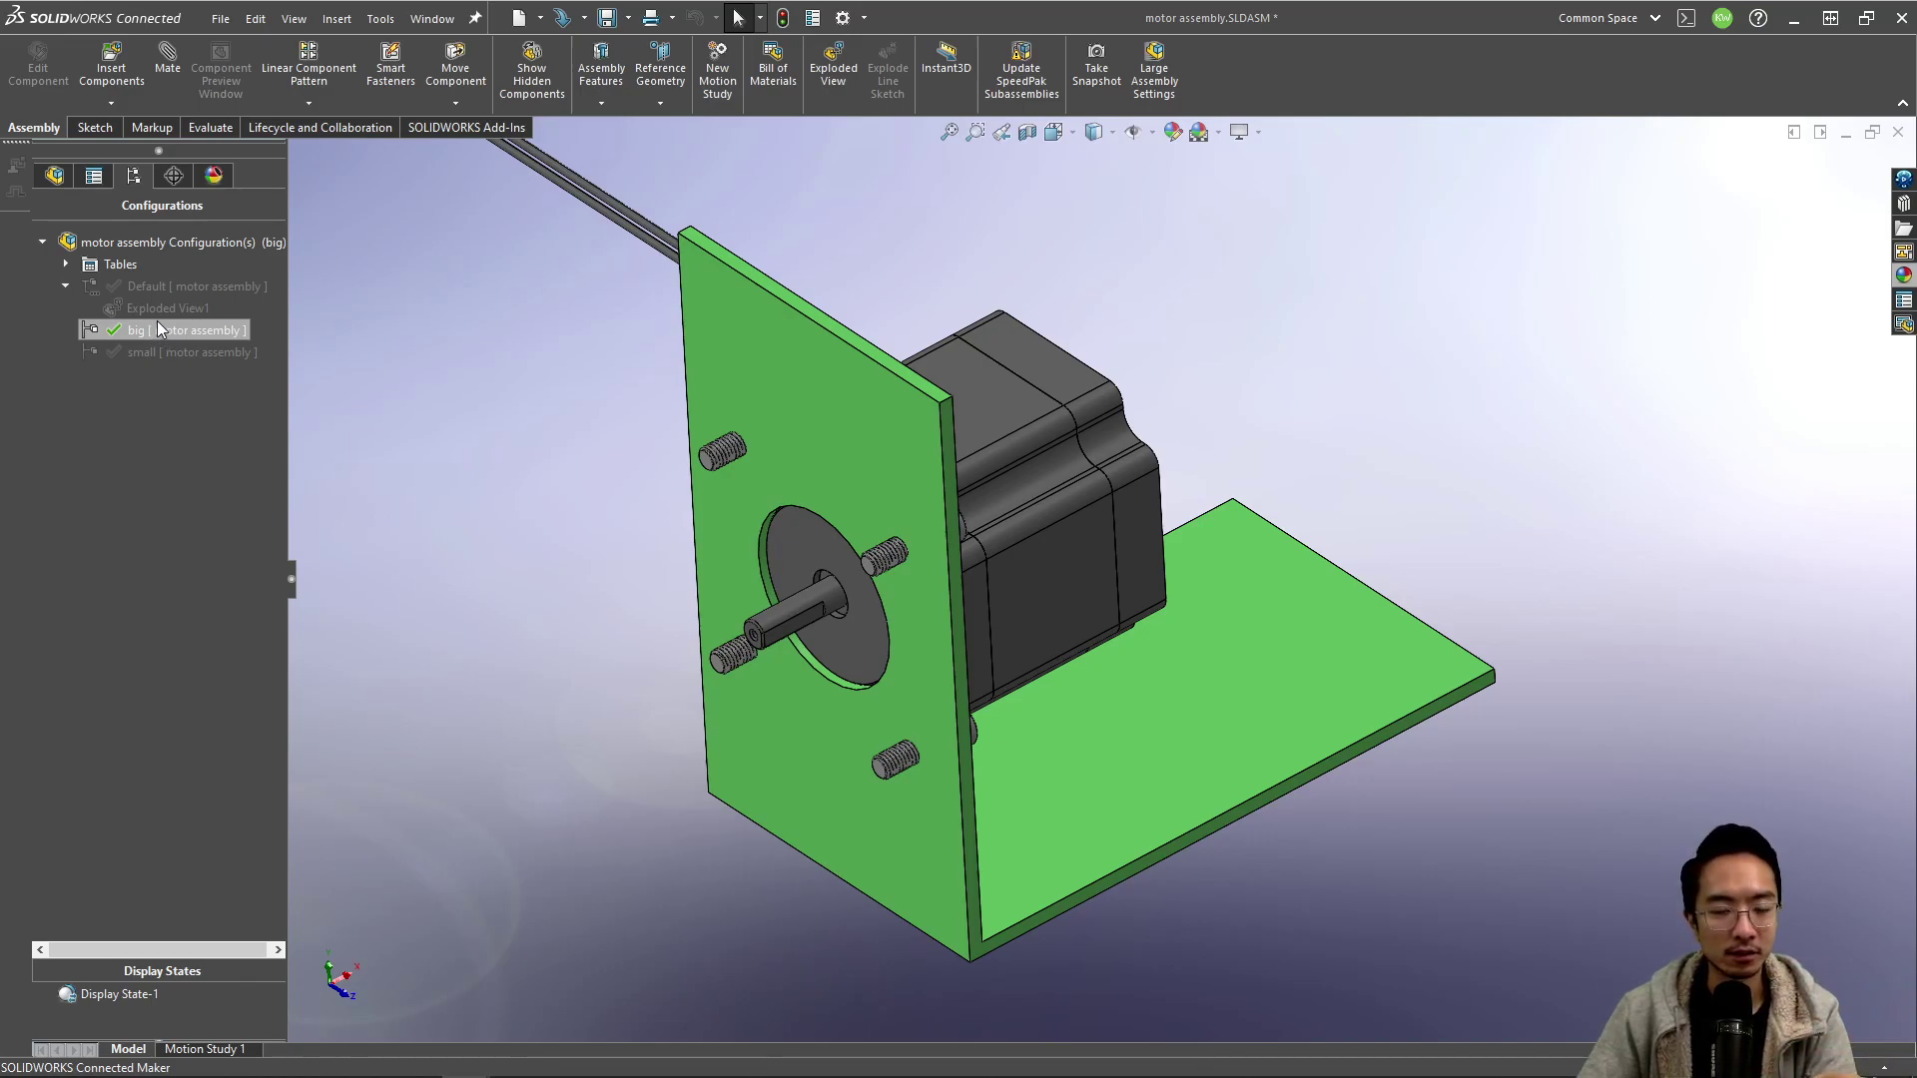
Unsuppress the Concentric6 mate under Mates in the assembly tree.
click(54, 174)
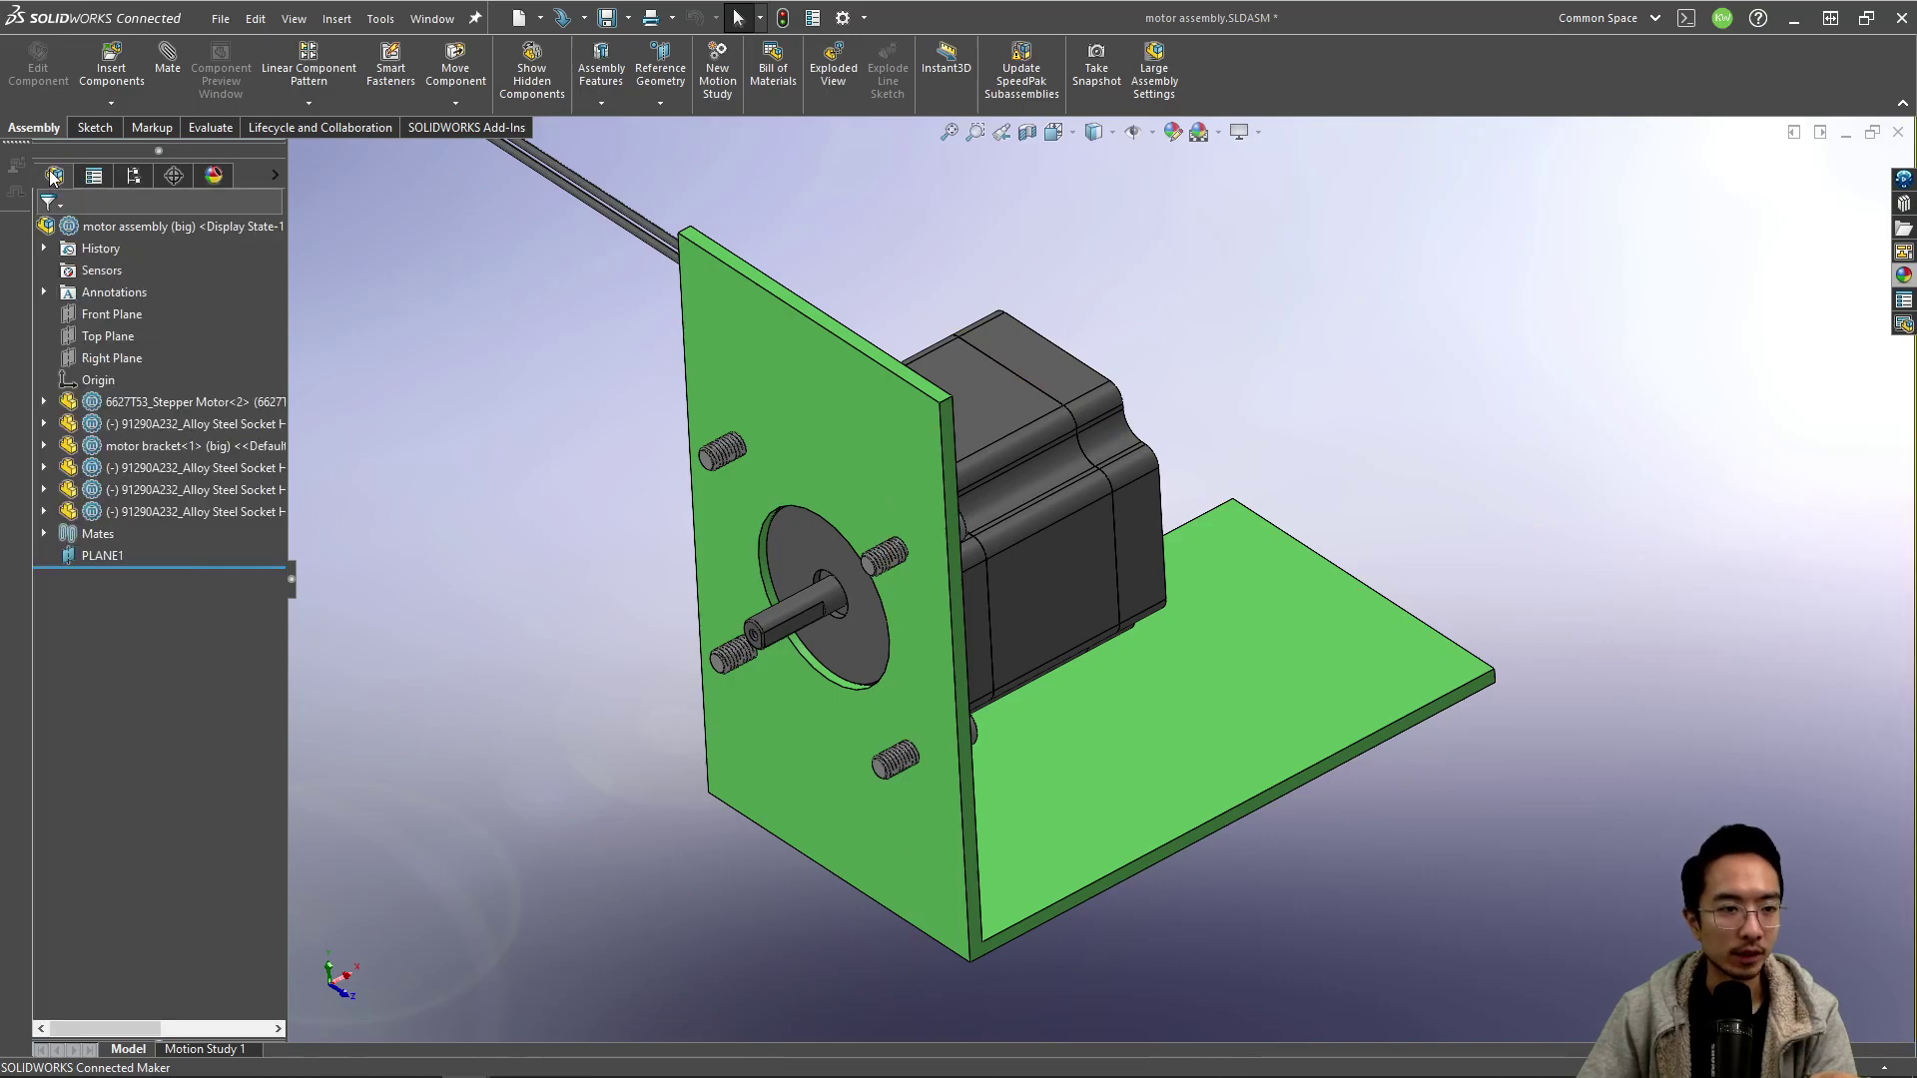
click(44, 534)
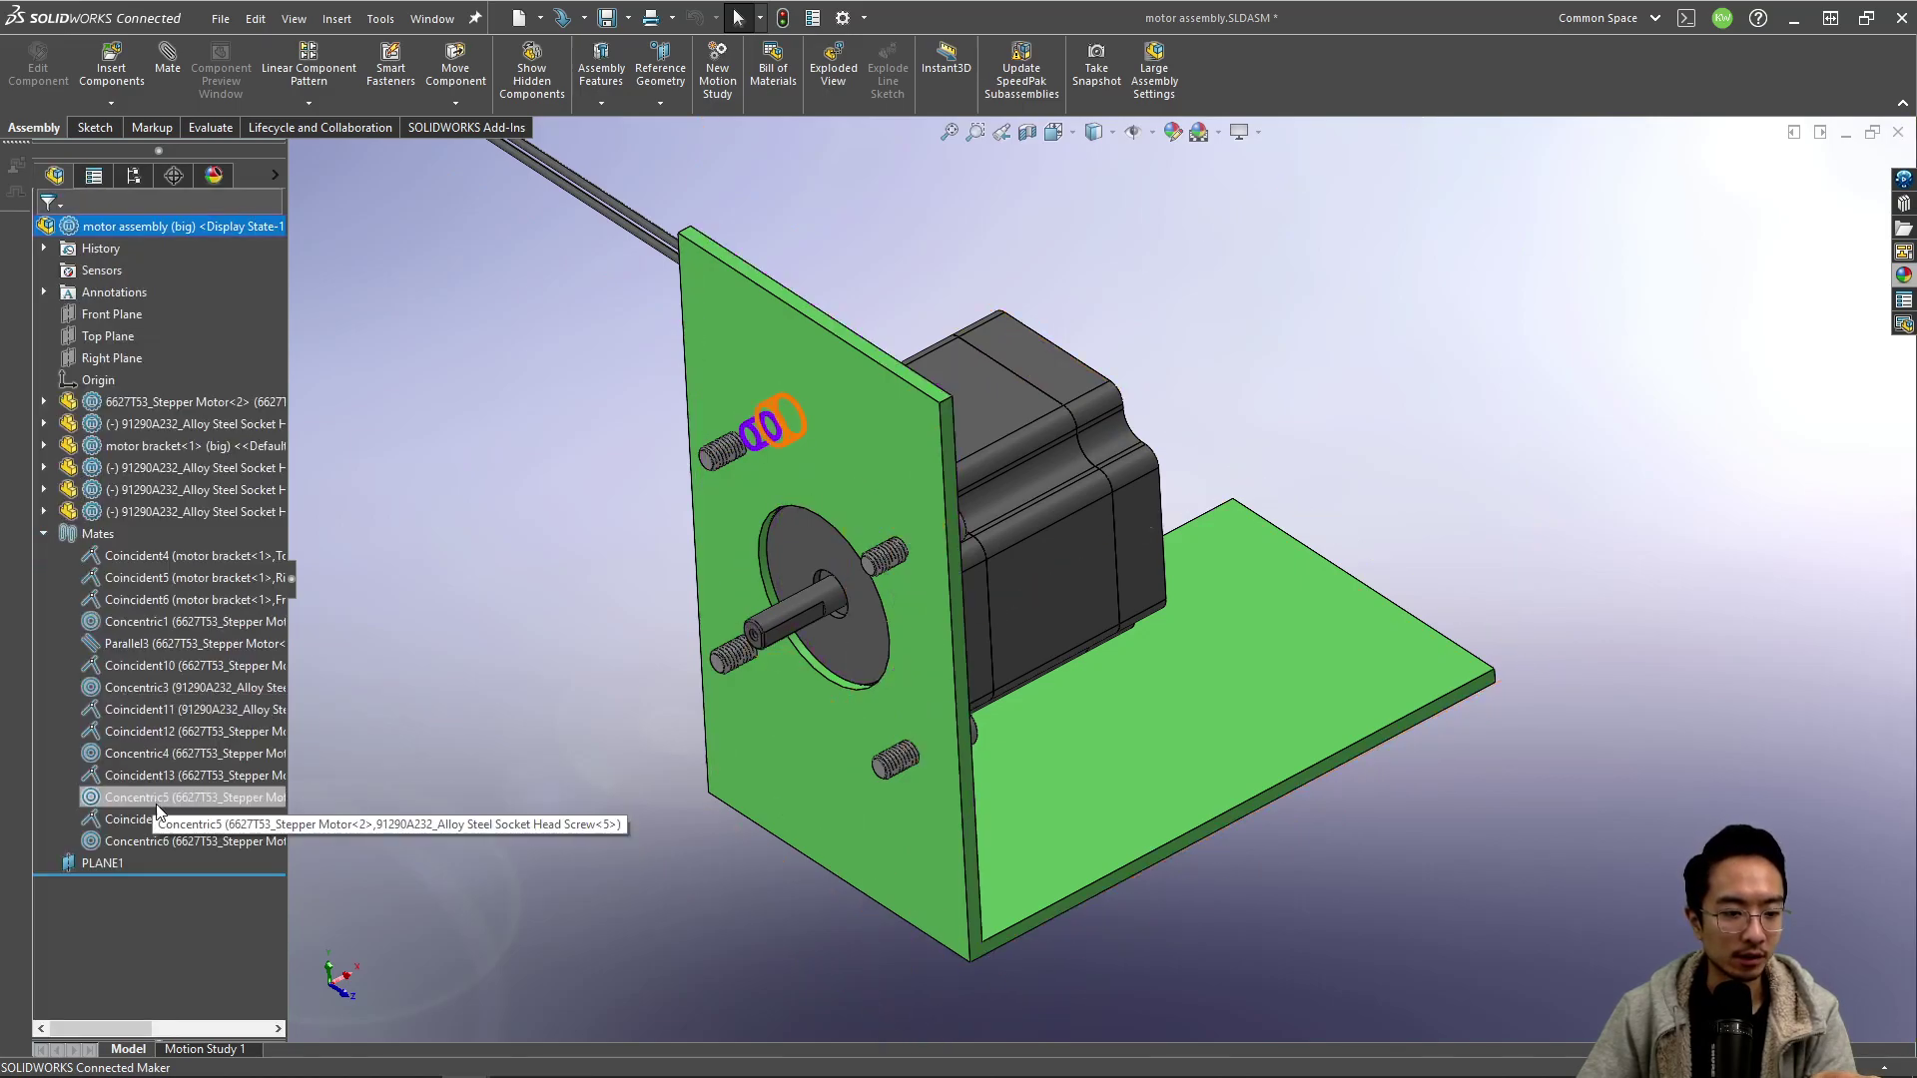
right_click(152, 844)
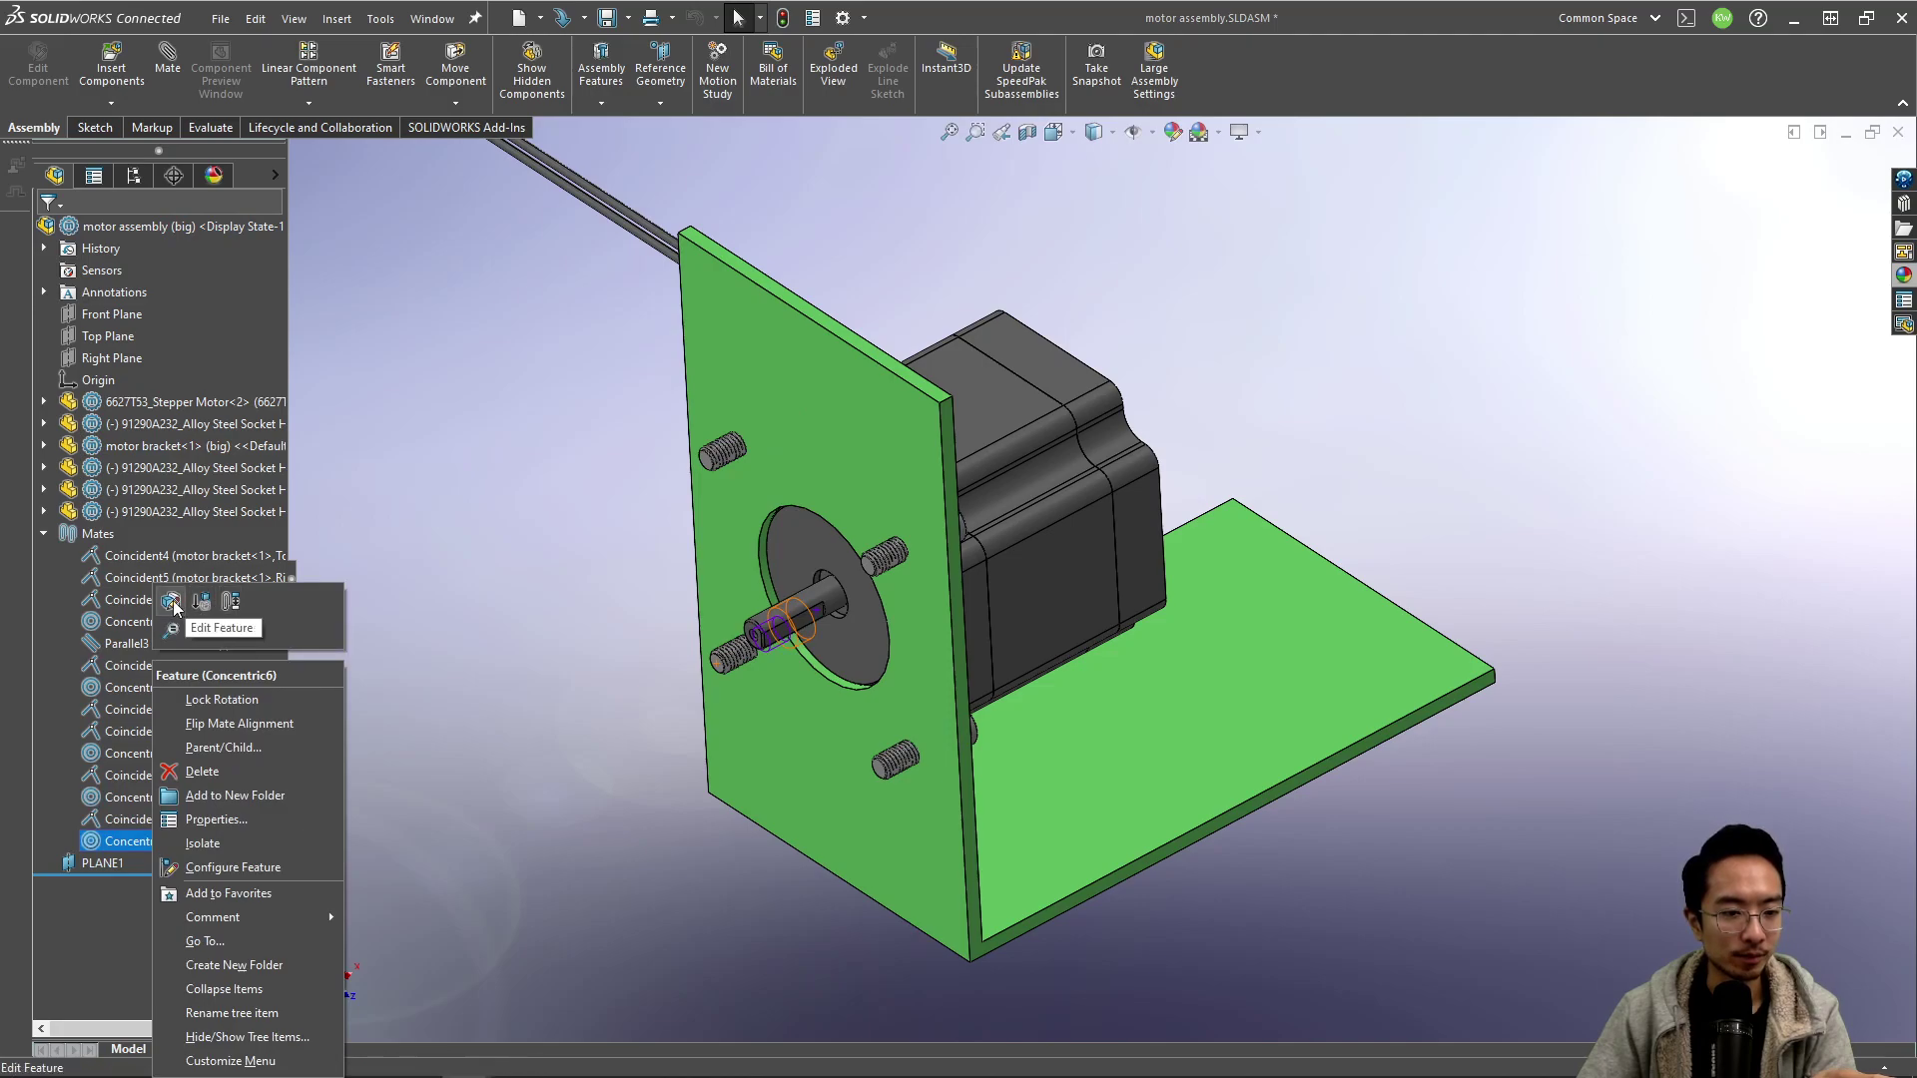
key(Escape)
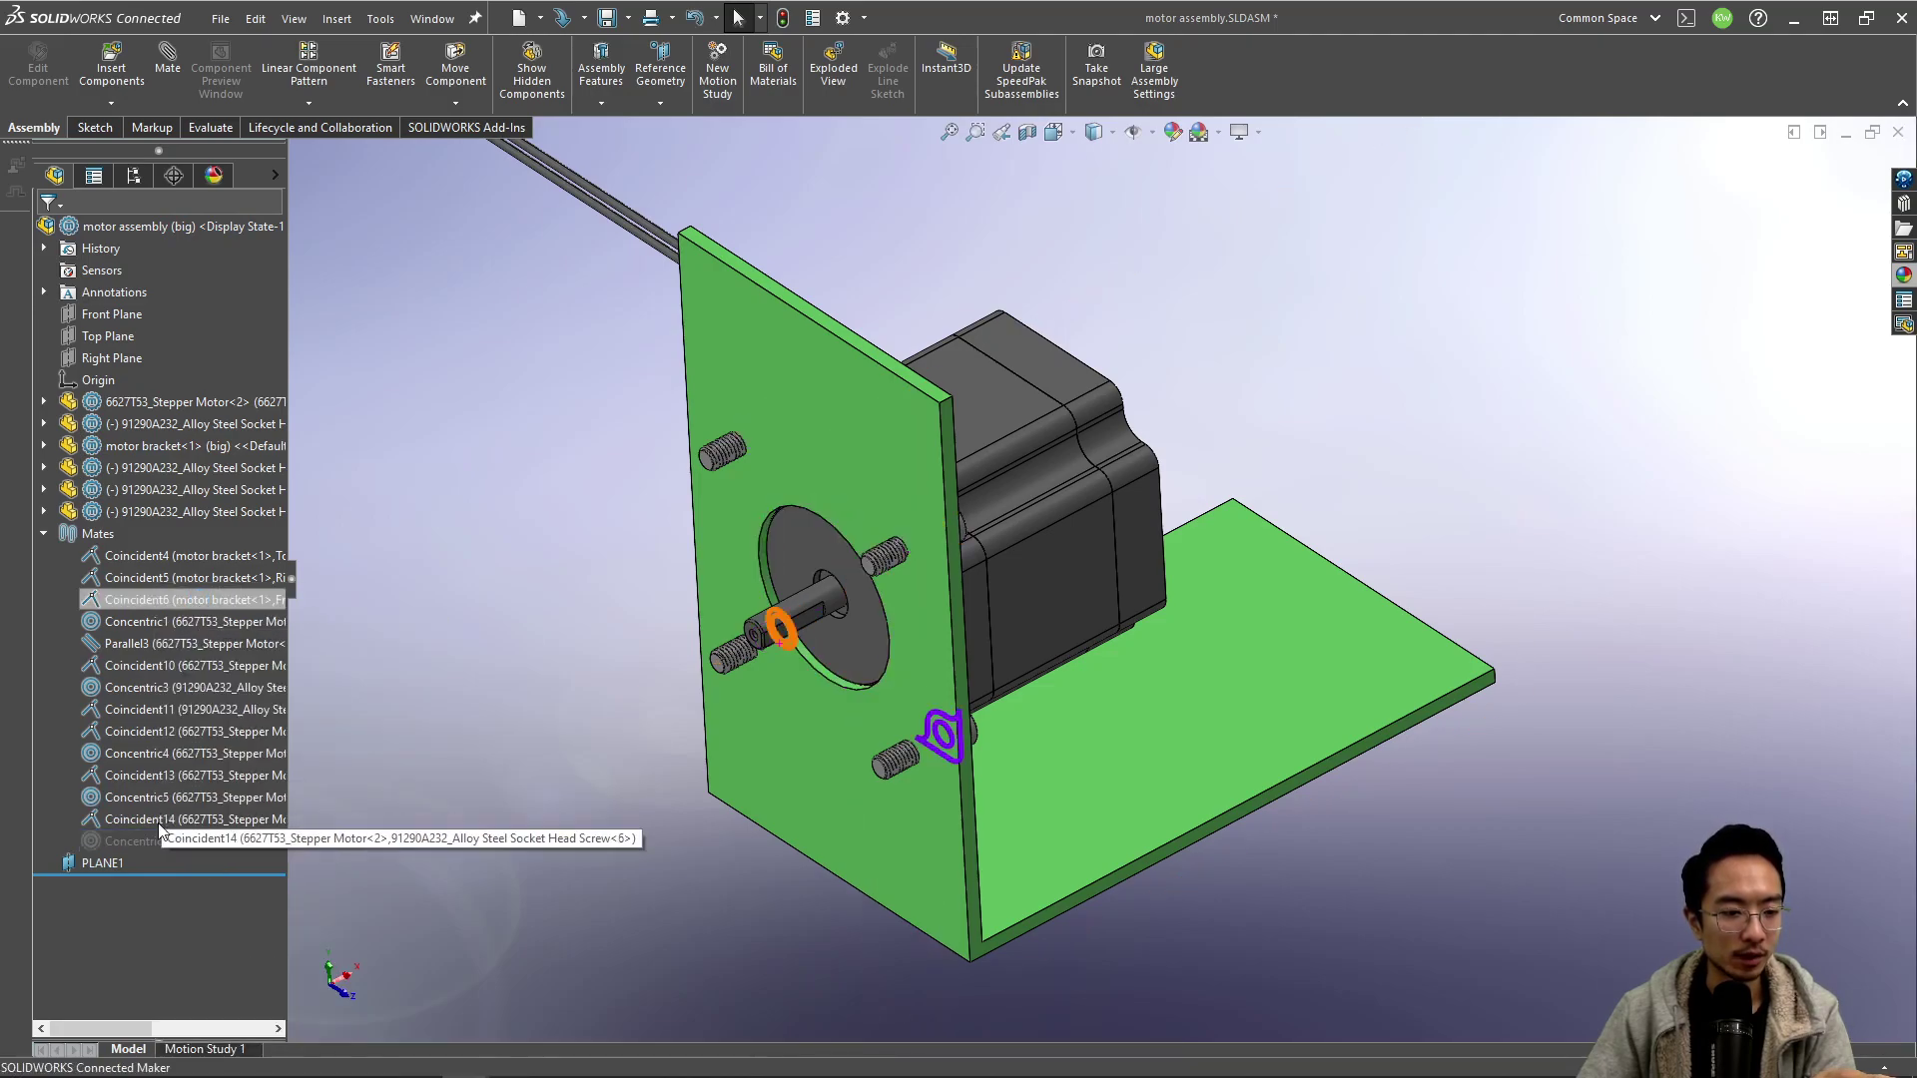
right_click(154, 839)
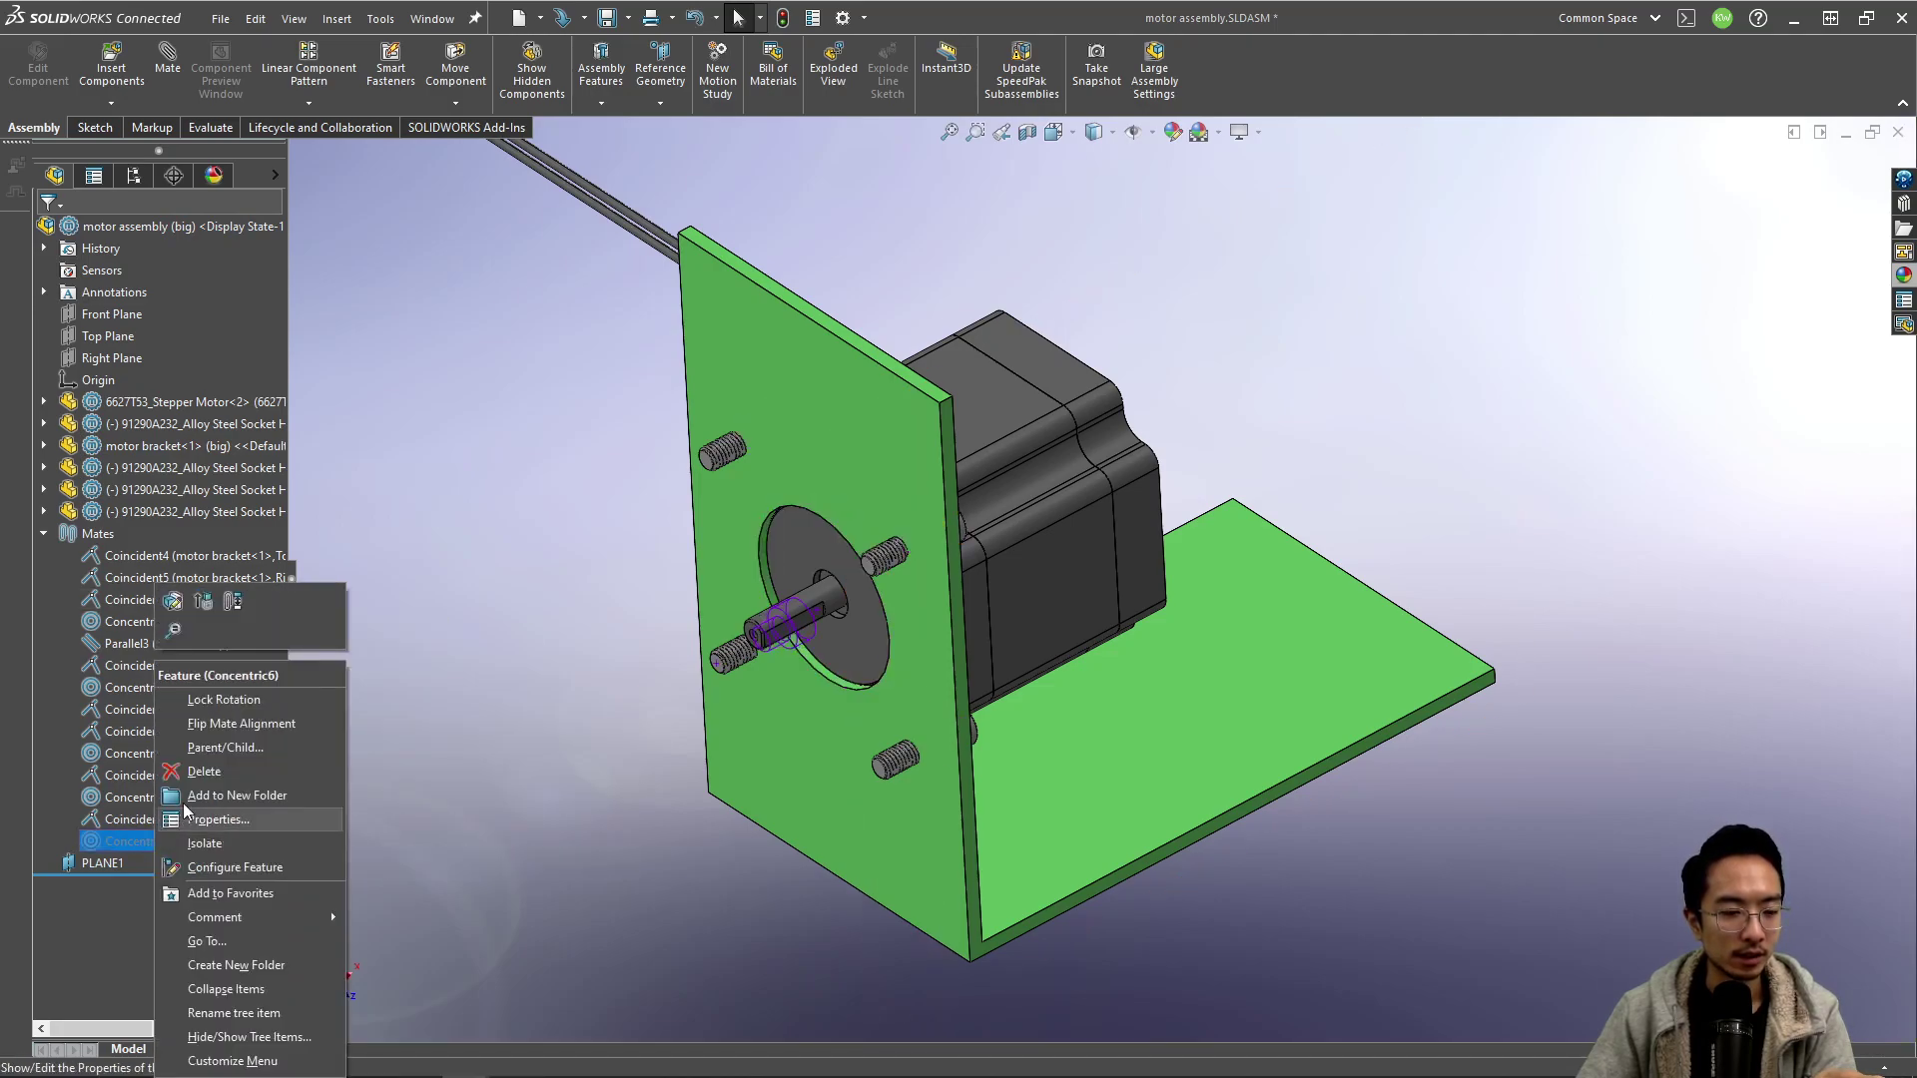
click(200, 606)
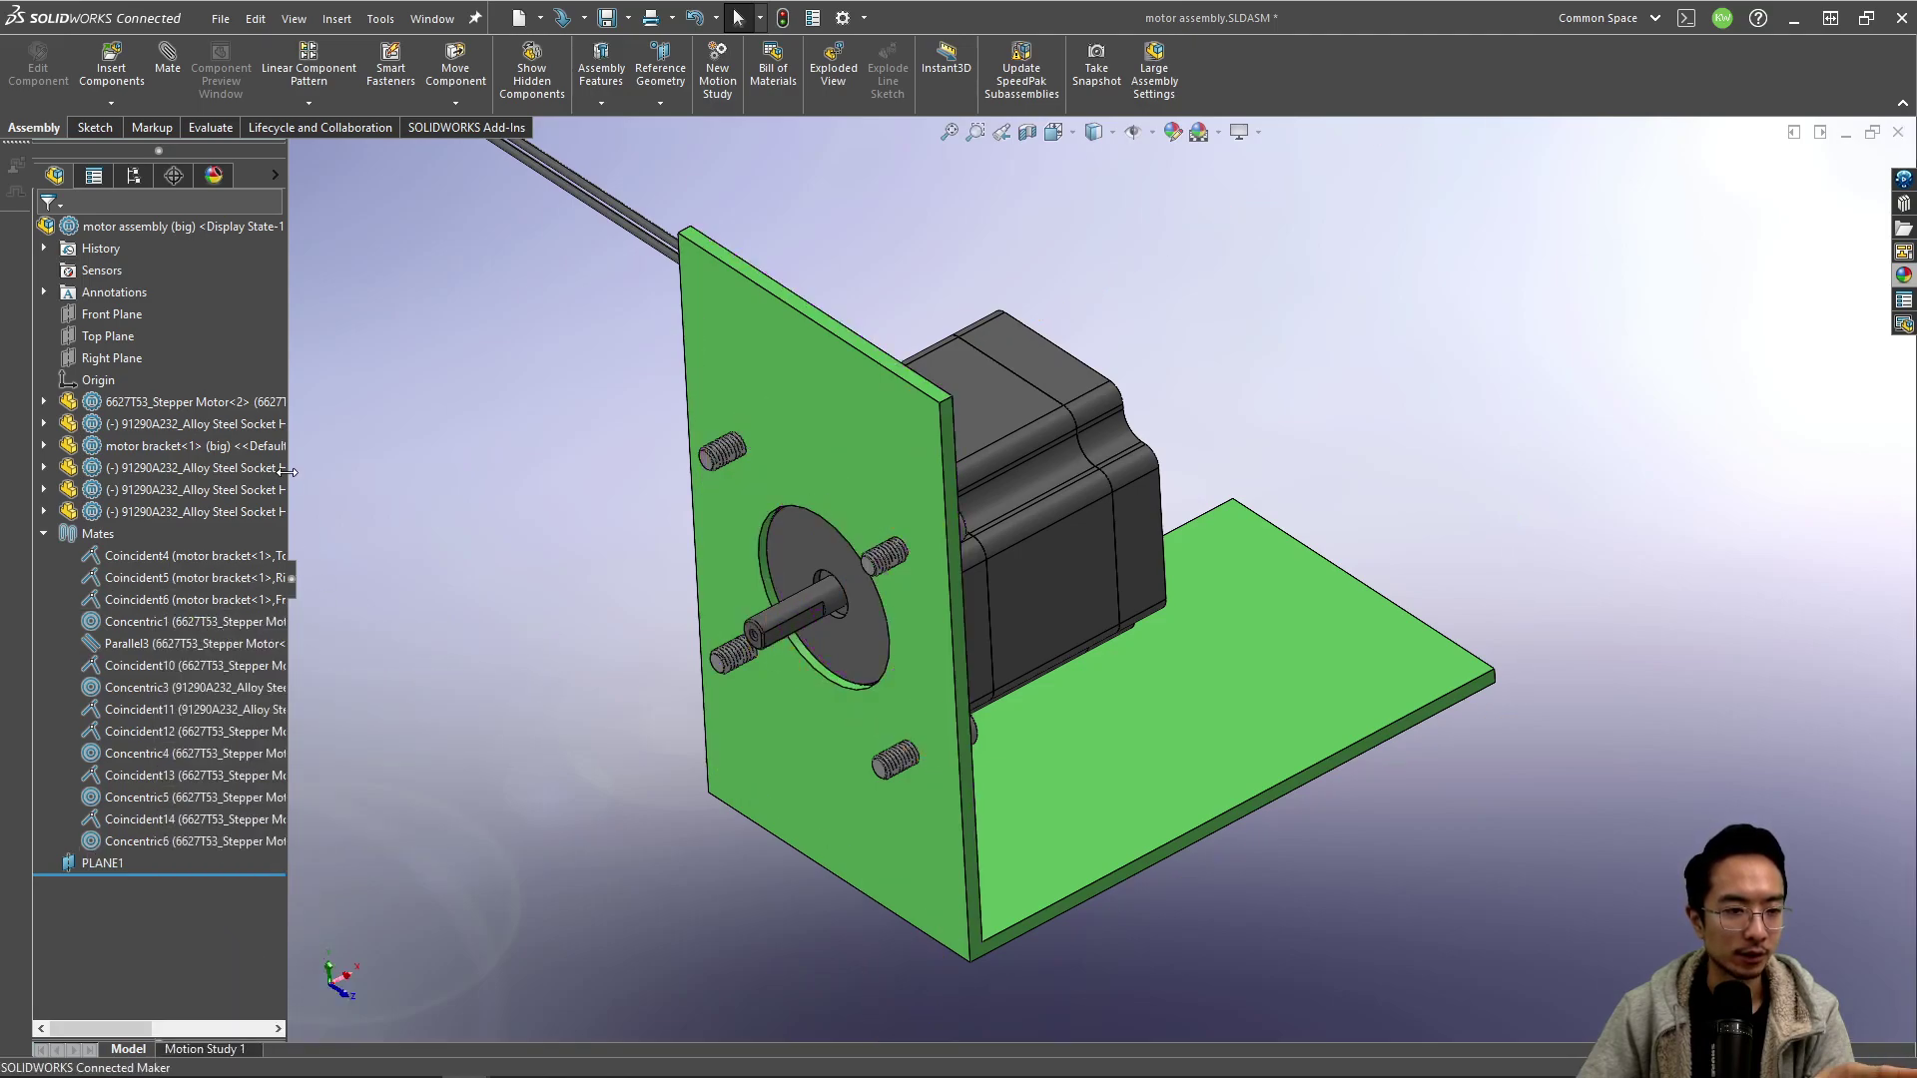